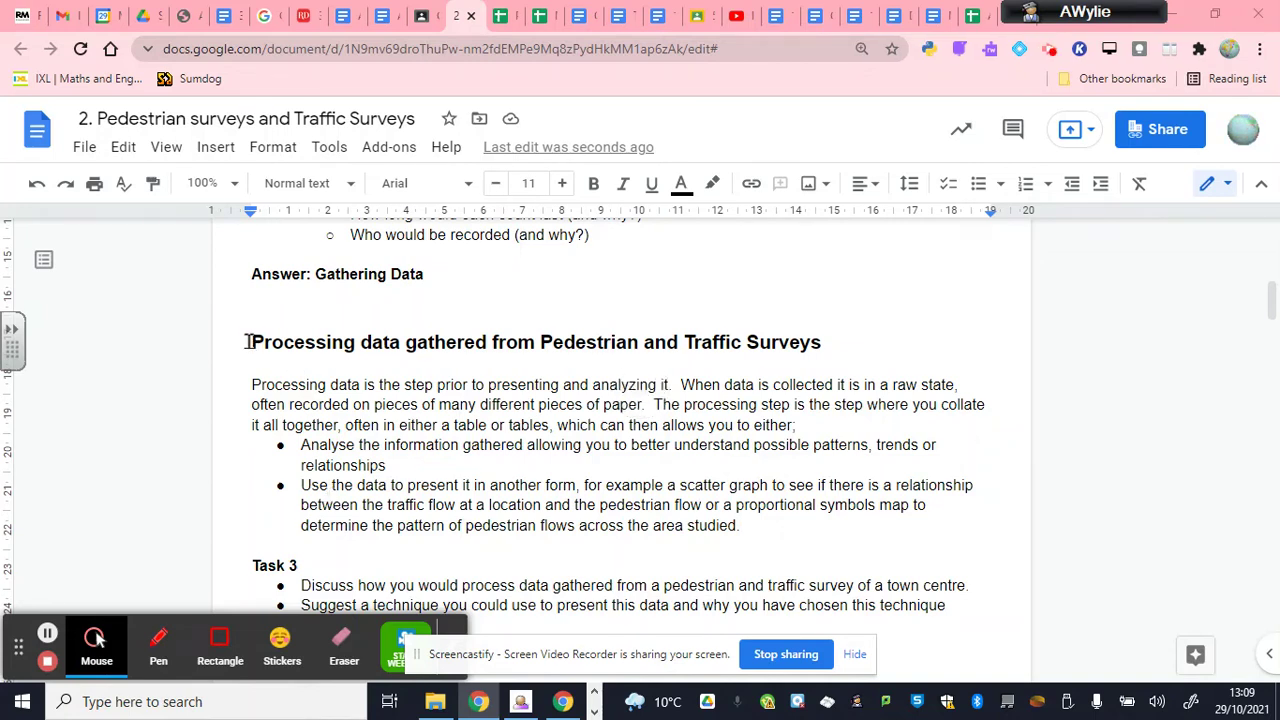
# Highlight the Processing Data heading, 'proportional symbols' and the two Task 3 bullets in the instructions.
pyautogui.moveTo(248, 342); pyautogui.dragTo(401, 342)
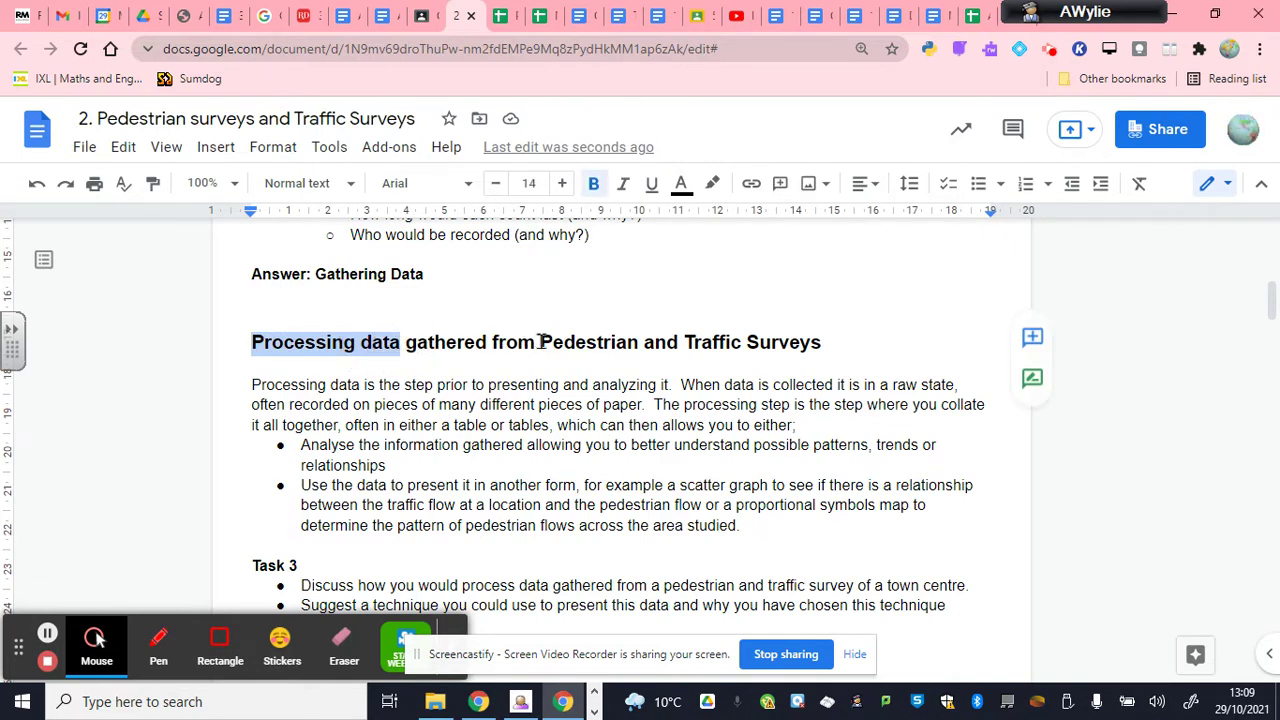
pyautogui.moveTo(540, 342); pyautogui.dragTo(820, 347)
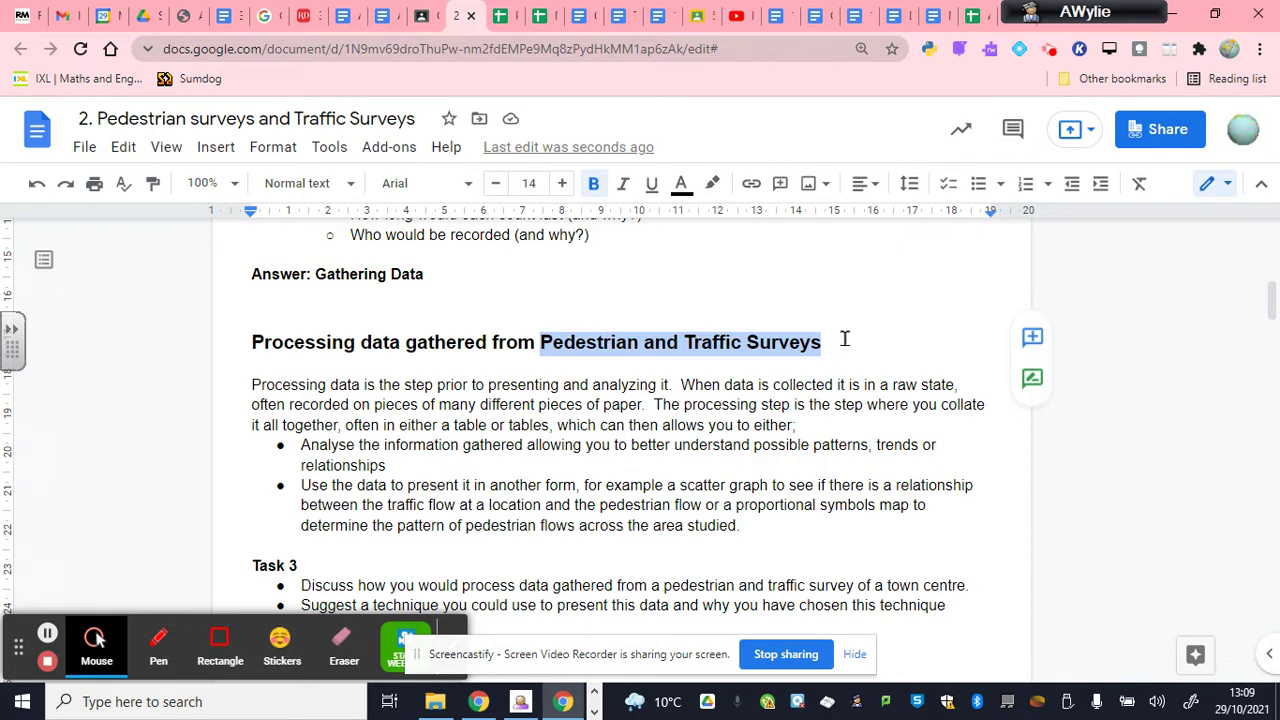
pyautogui.click(557, 506)
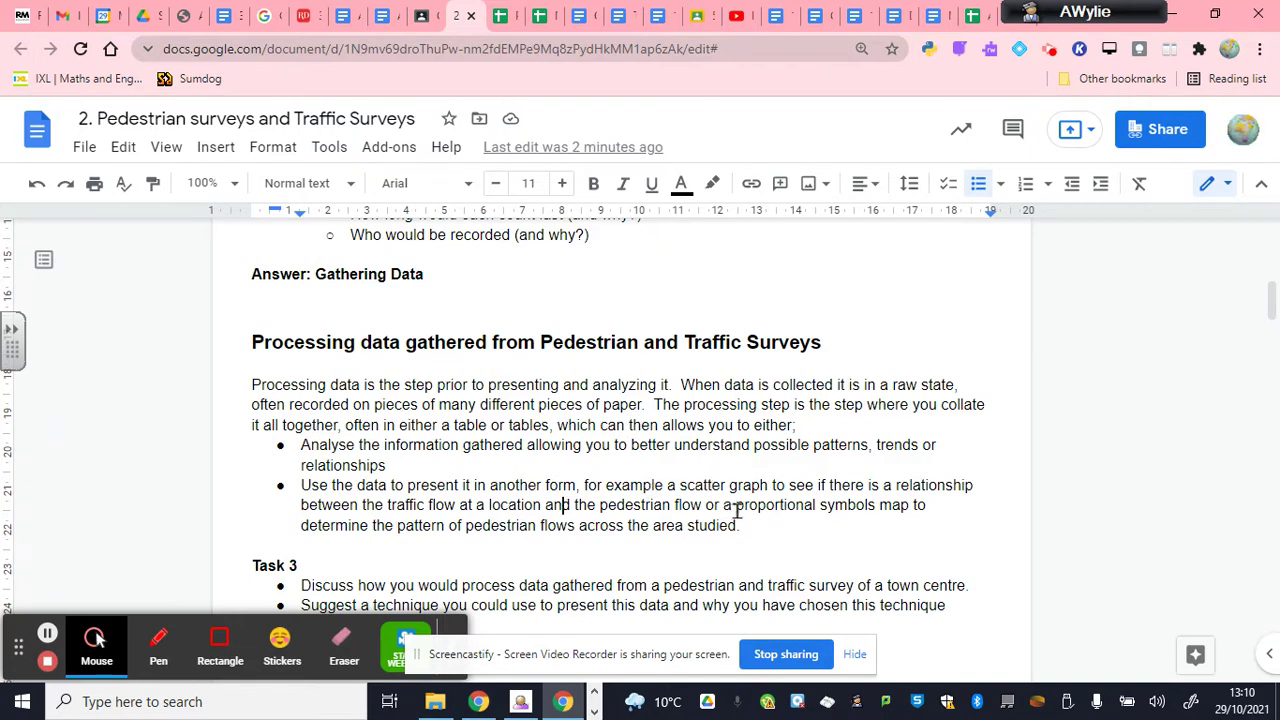
pyautogui.moveTo(737, 510); pyautogui.dragTo(878, 510)
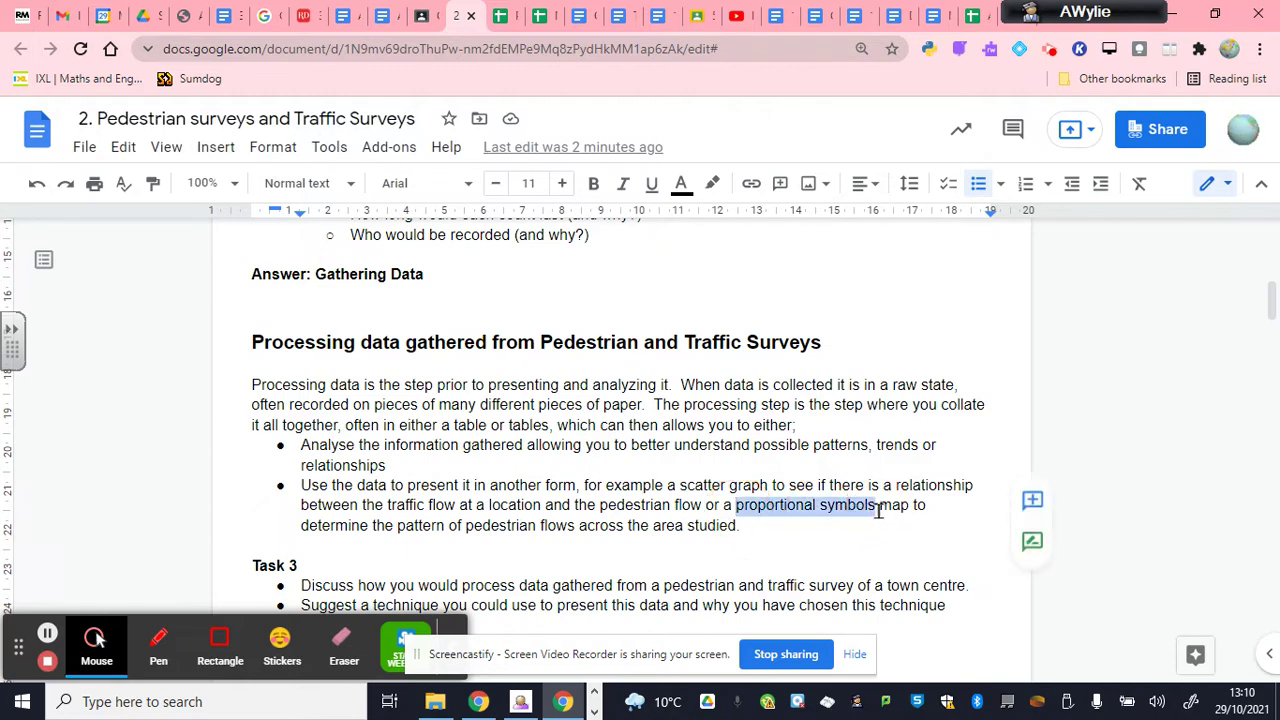
pyautogui.scroll(-1, 555, 545)
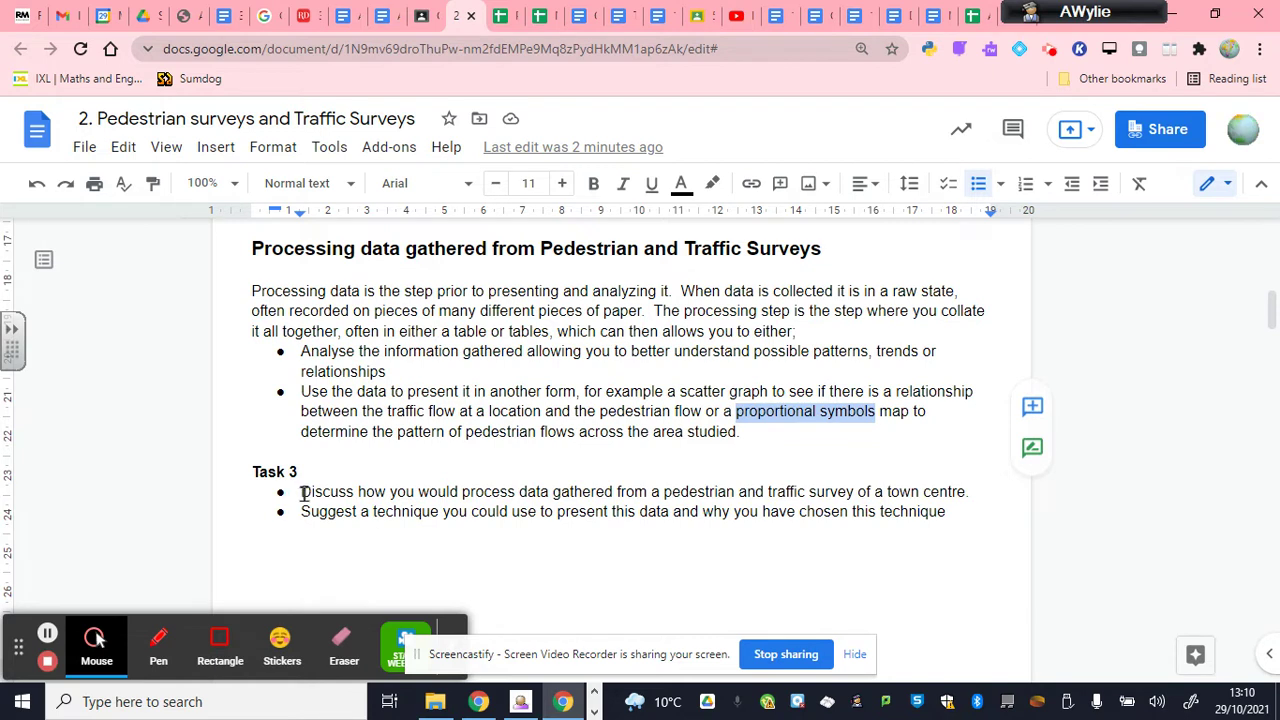
pyautogui.moveTo(301, 492); pyautogui.dragTo(967, 493)
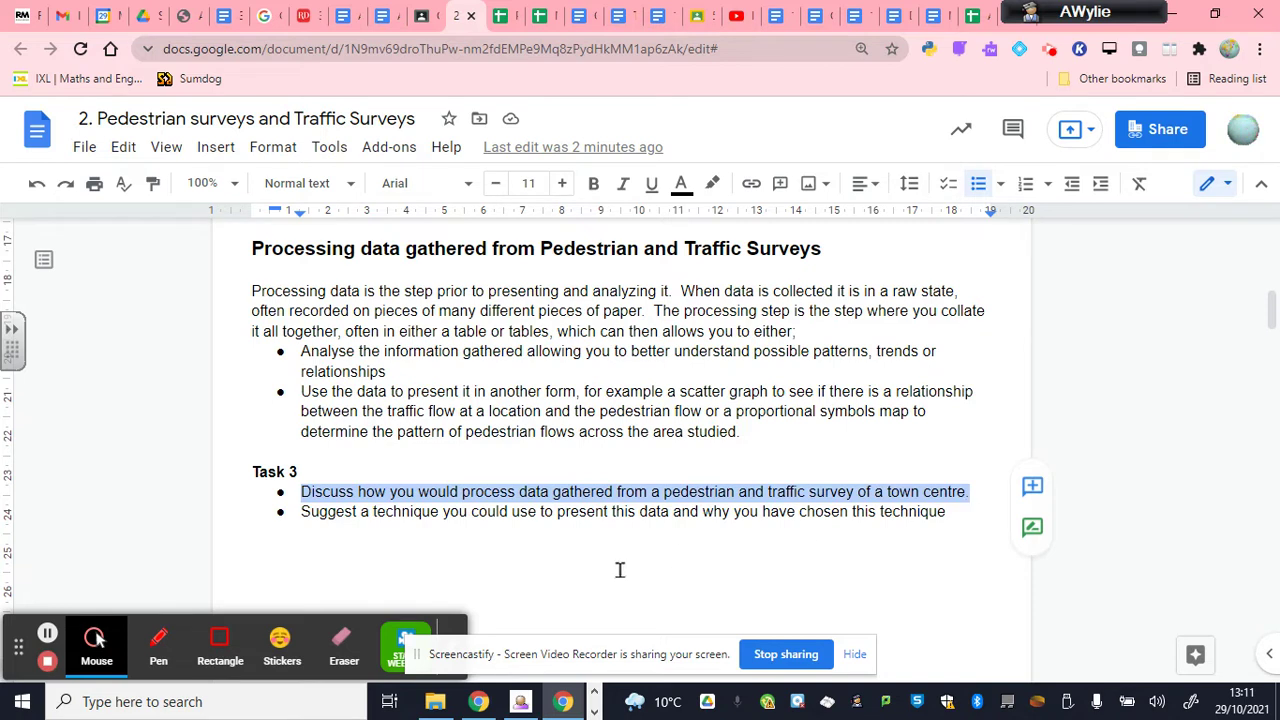
pyautogui.moveTo(298, 511); pyautogui.dragTo(951, 509)
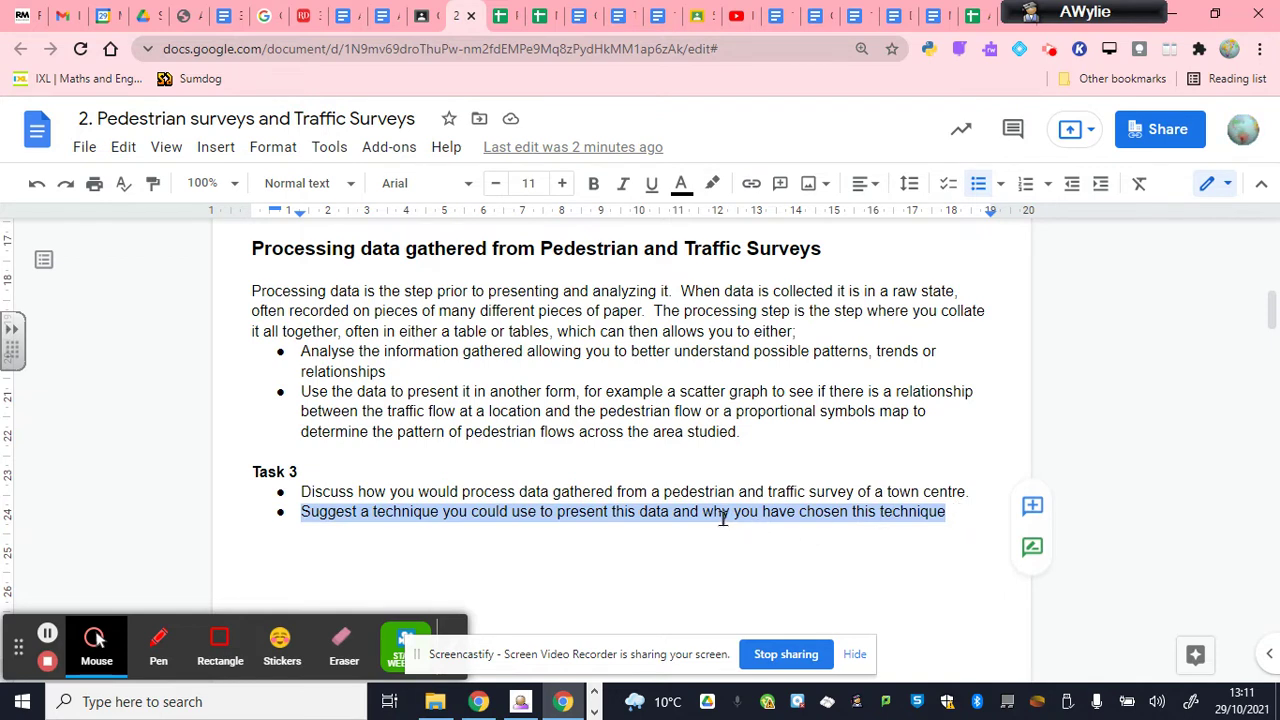
pyautogui.click(947, 511)
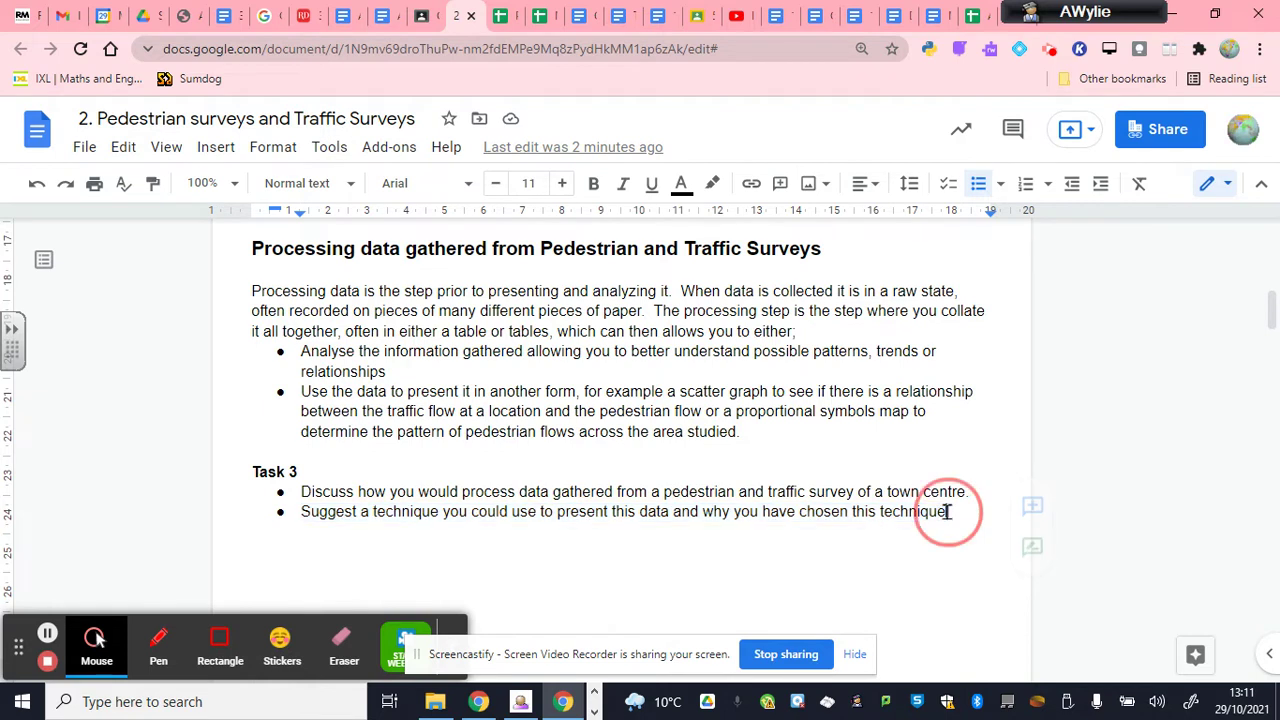
# Switch to the blank Processing Data spreadsheet and select columns A–D and rows 1–3.
pyautogui.click(496, 20)
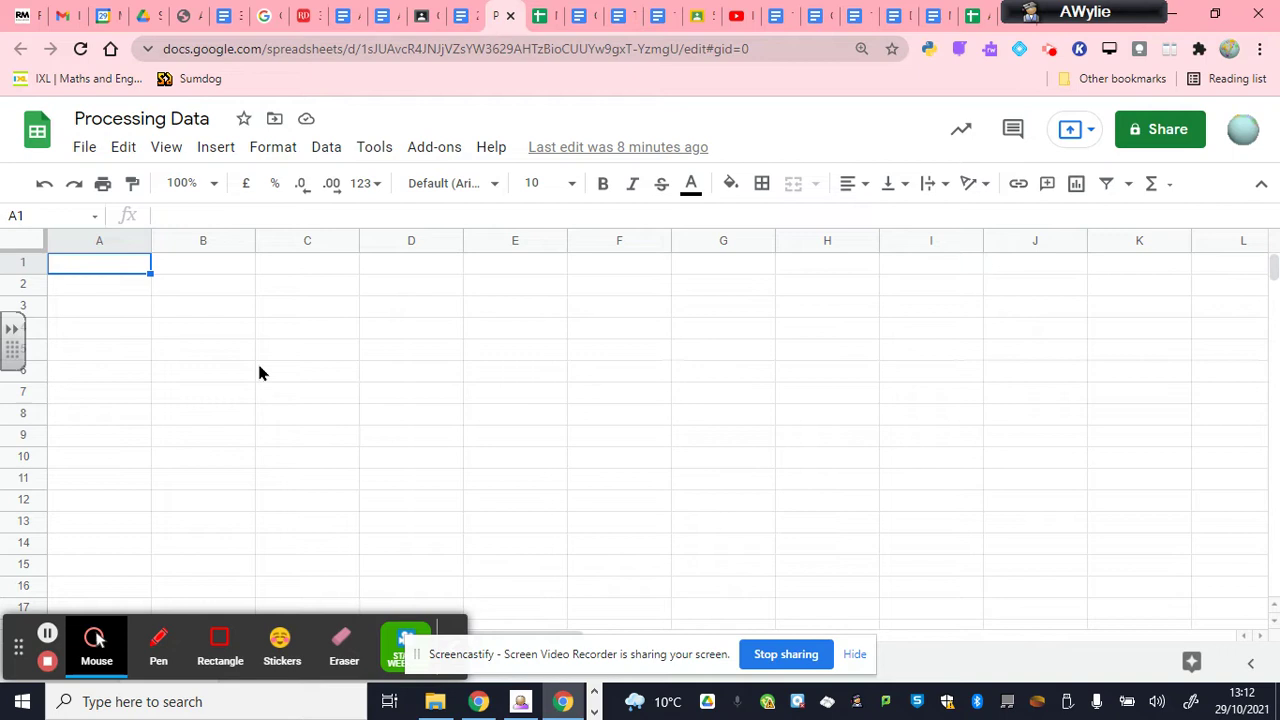
pyautogui.click(100, 243)
pyautogui.click(180, 243)
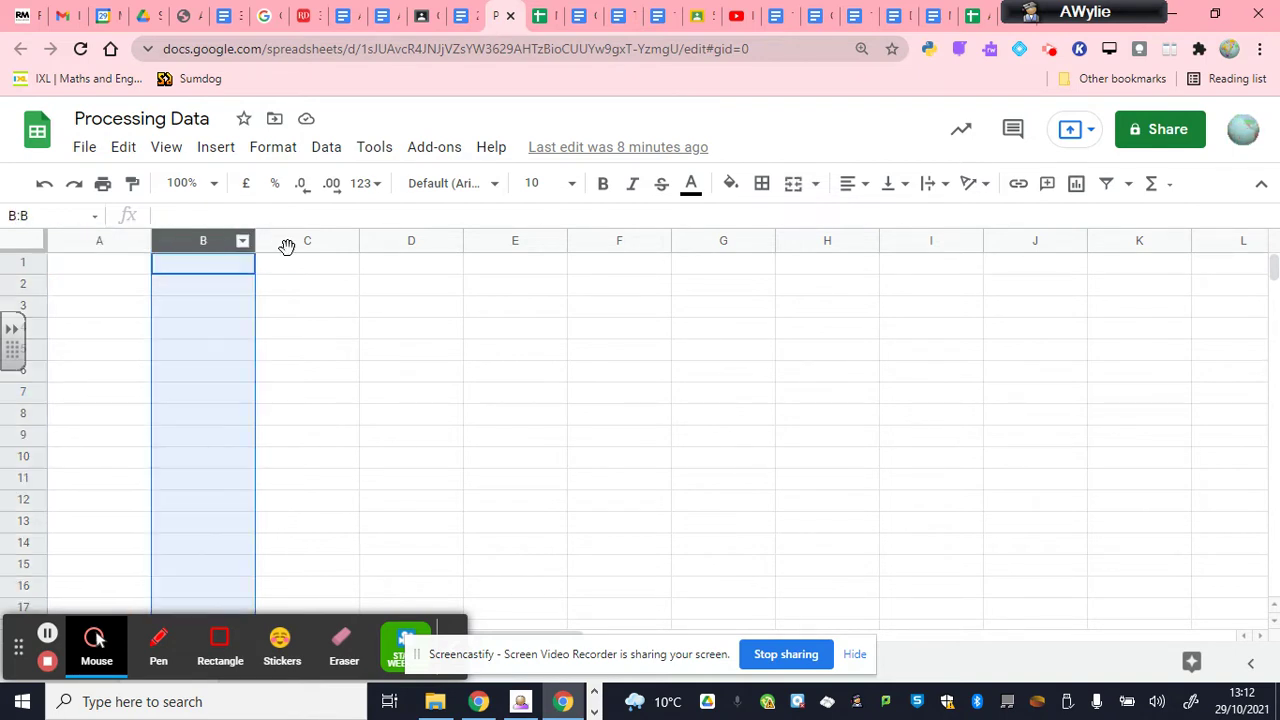
pyautogui.click(292, 241)
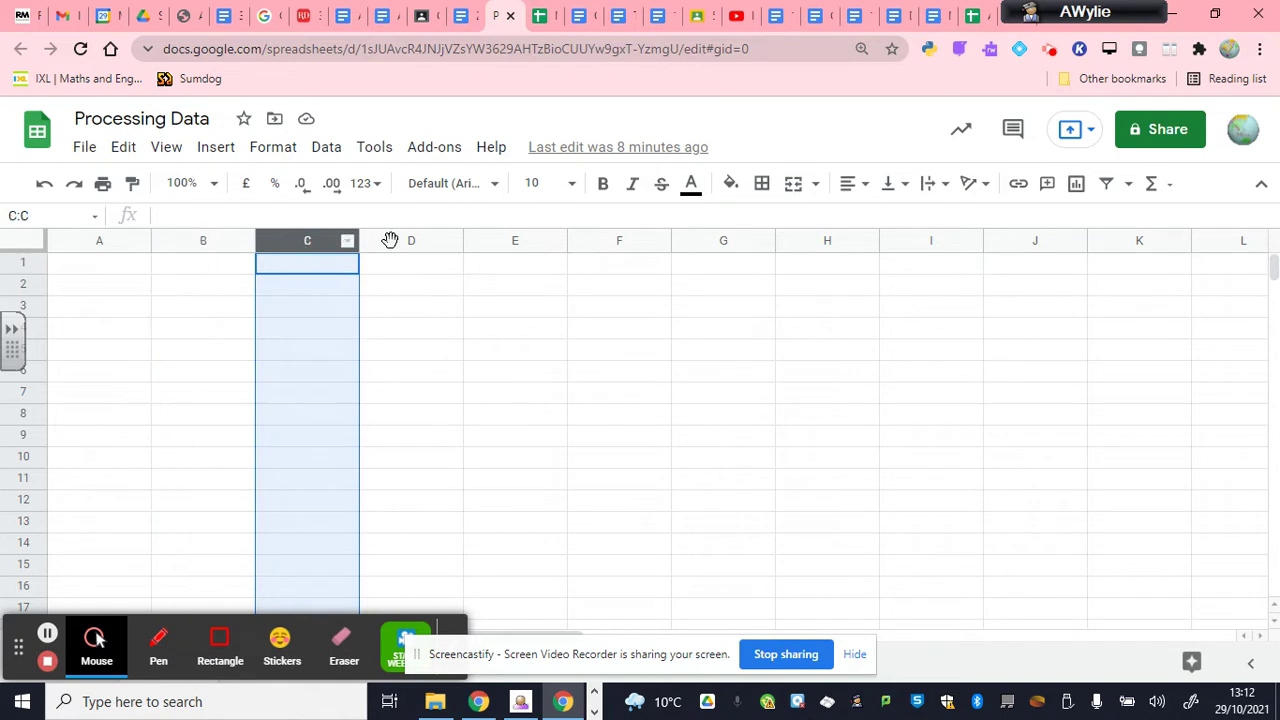
pyautogui.click(394, 243)
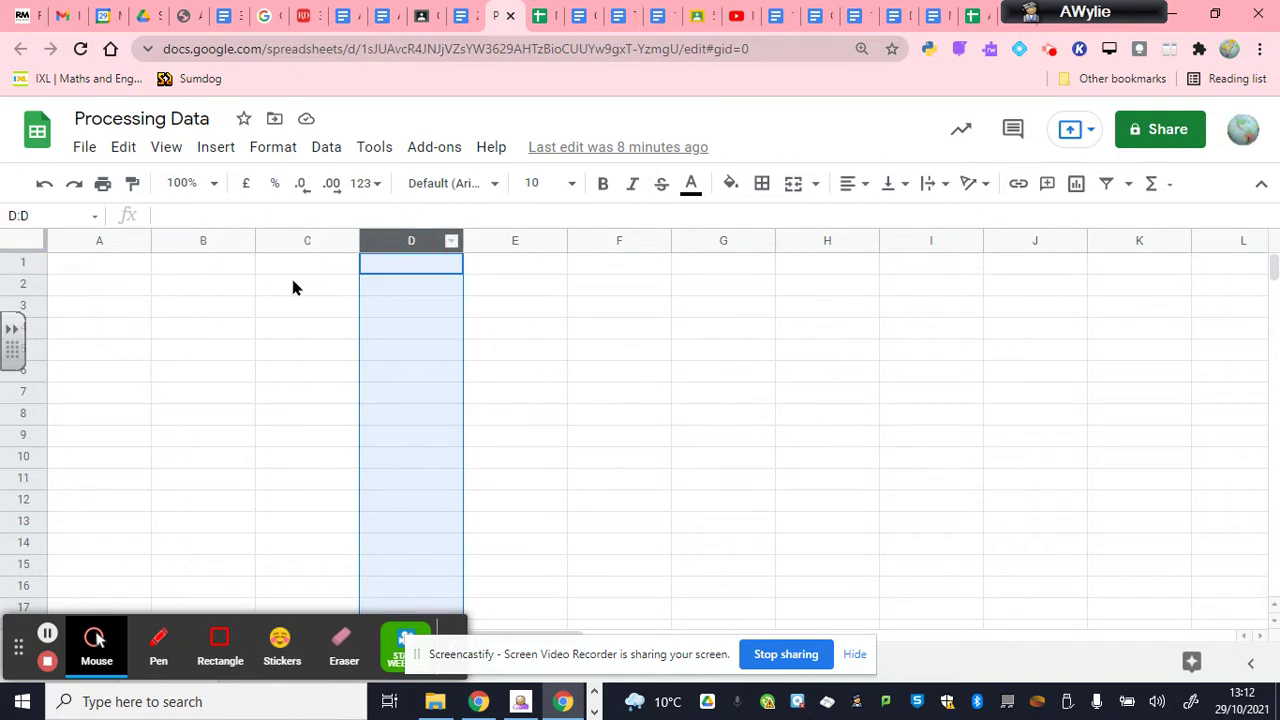
pyautogui.click(22, 264)
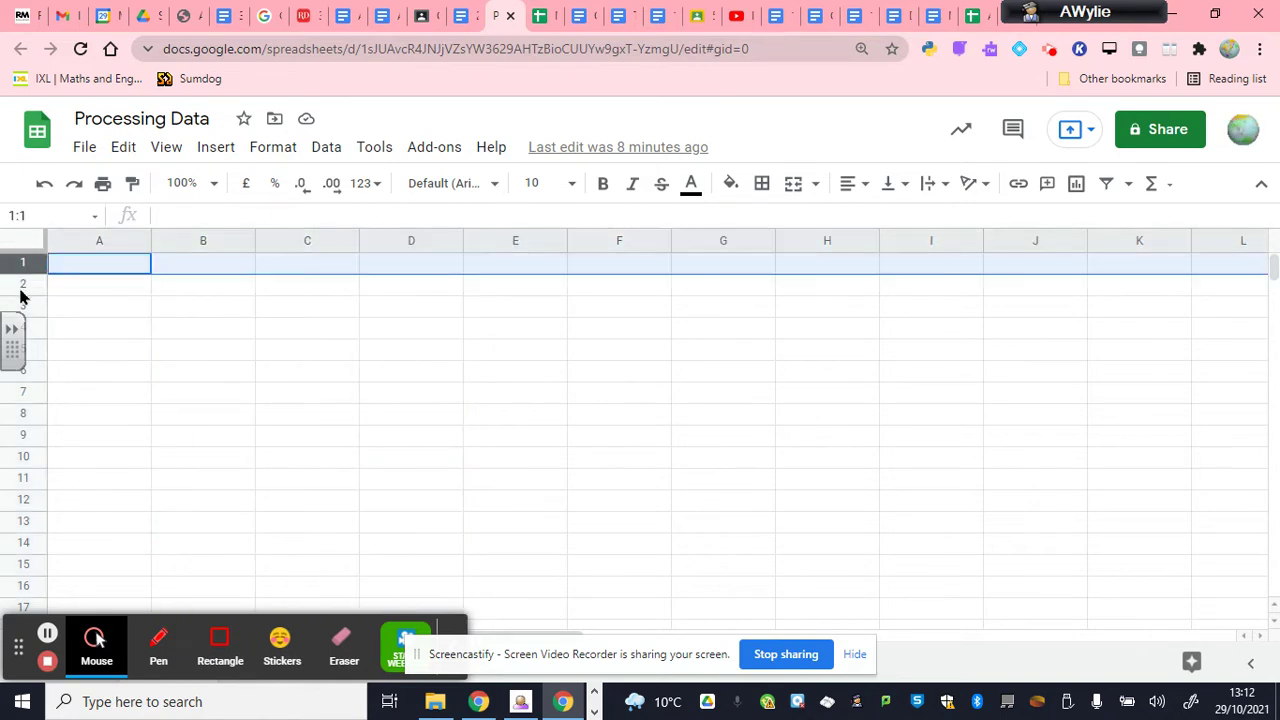
pyautogui.click(20, 285)
pyautogui.click(22, 306)
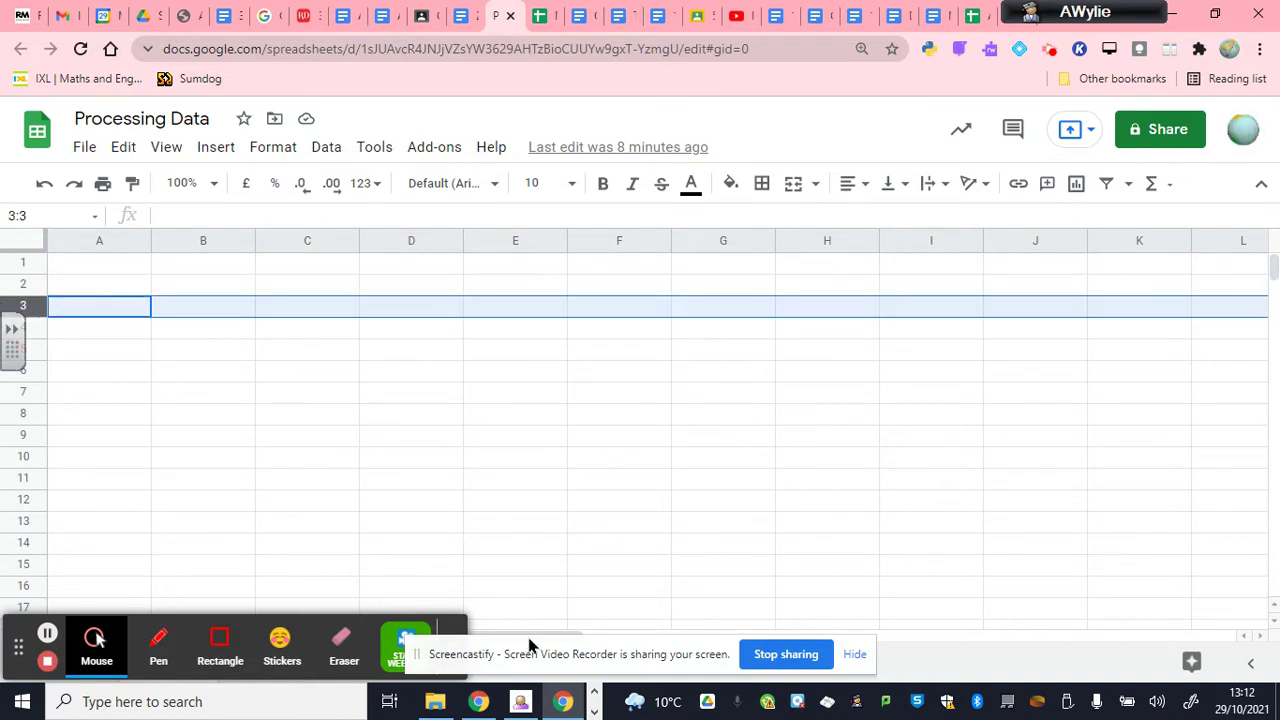
pyautogui.moveTo(530, 643); pyautogui.dragTo(809, 637)
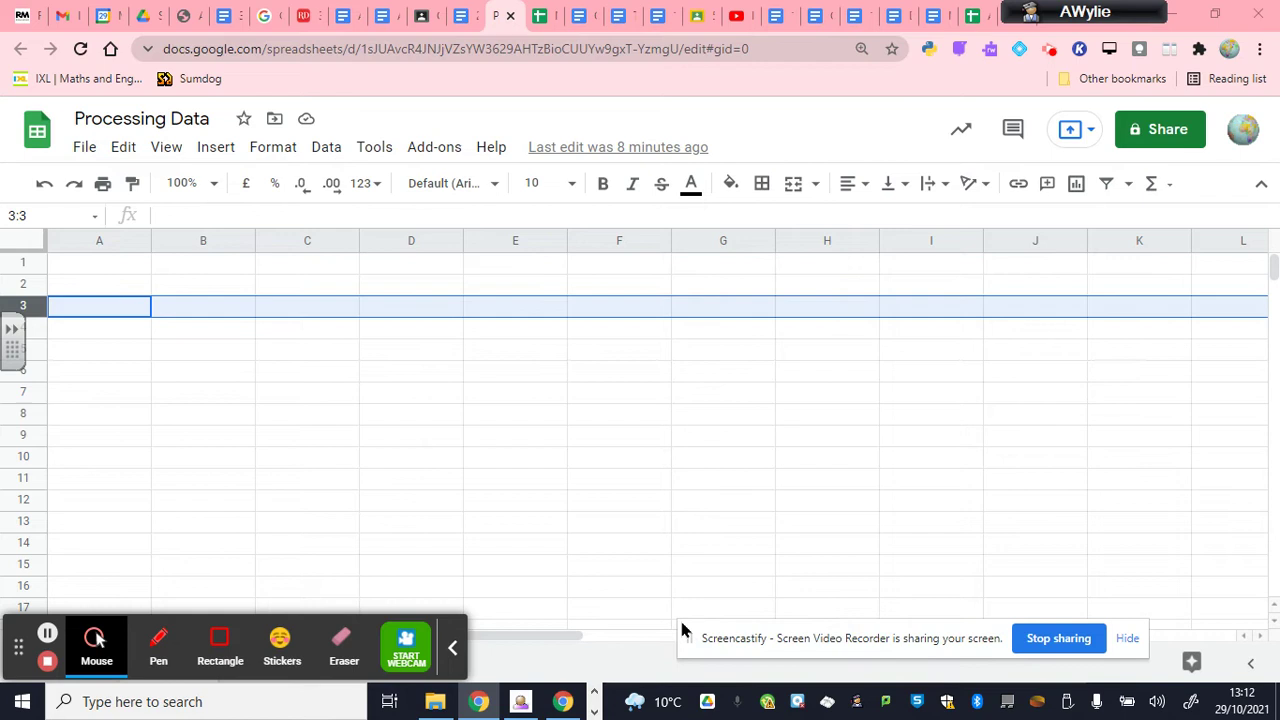
pyautogui.click(453, 648)
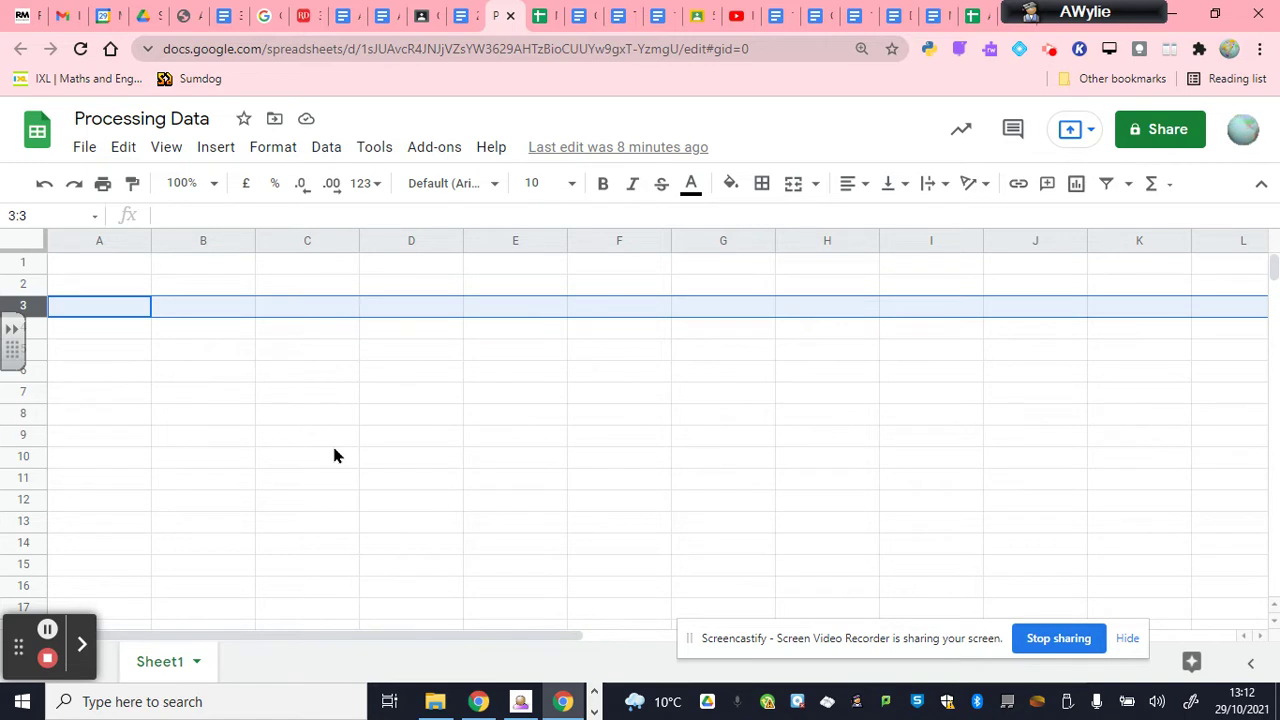
# Enter the heading 'Locations' in A1 and the numbers 1 to 5 in A2:A6.
pyautogui.click(101, 262)
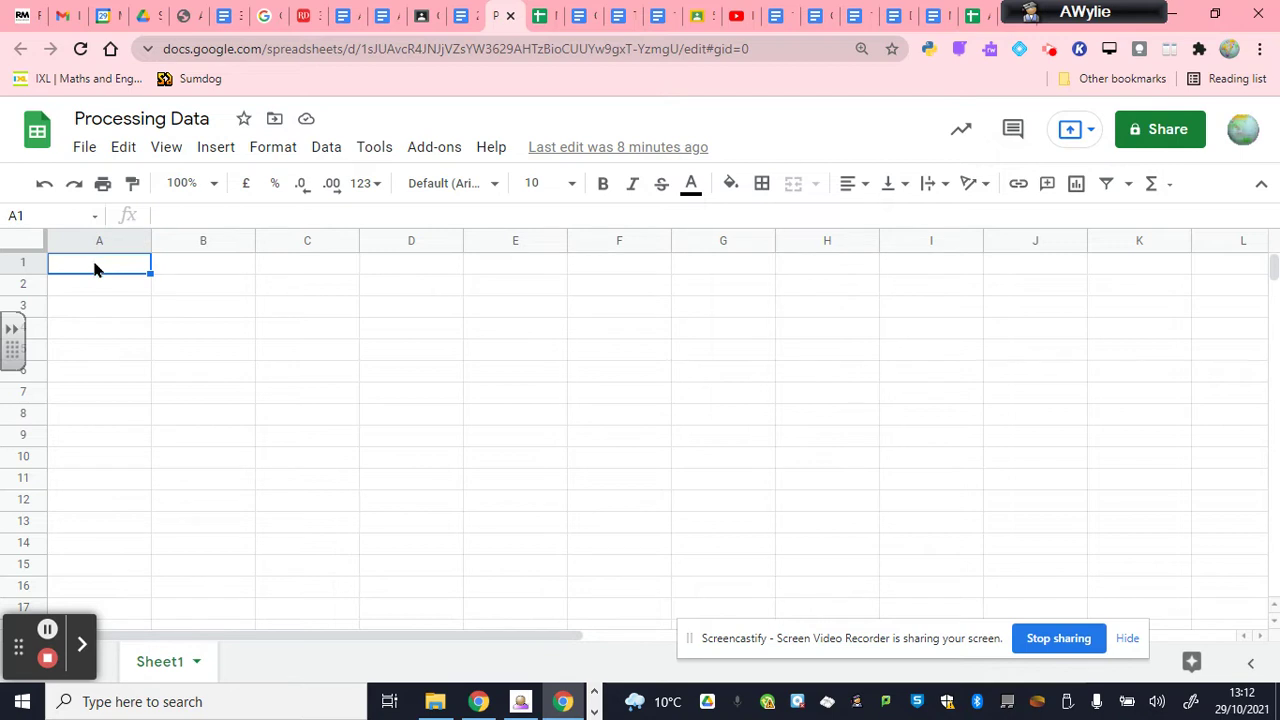
pyautogui.write('Location')
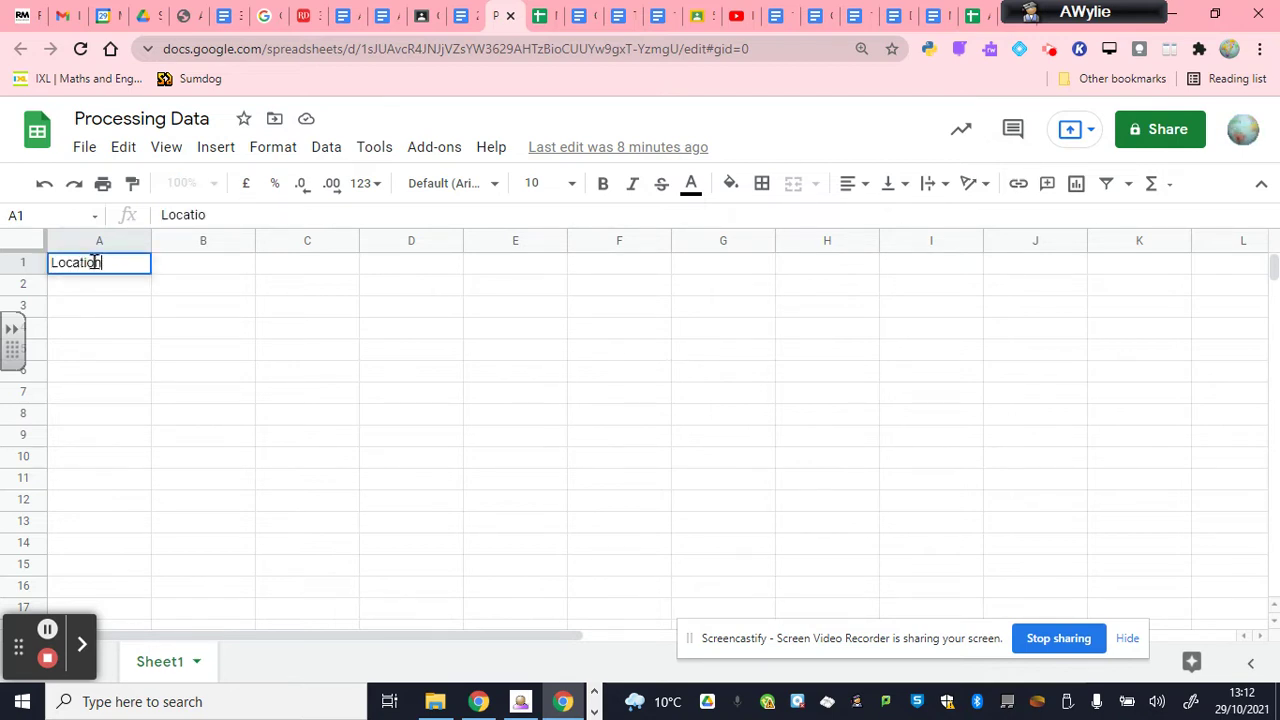
pyautogui.write('s')
pyautogui.click(88, 277)
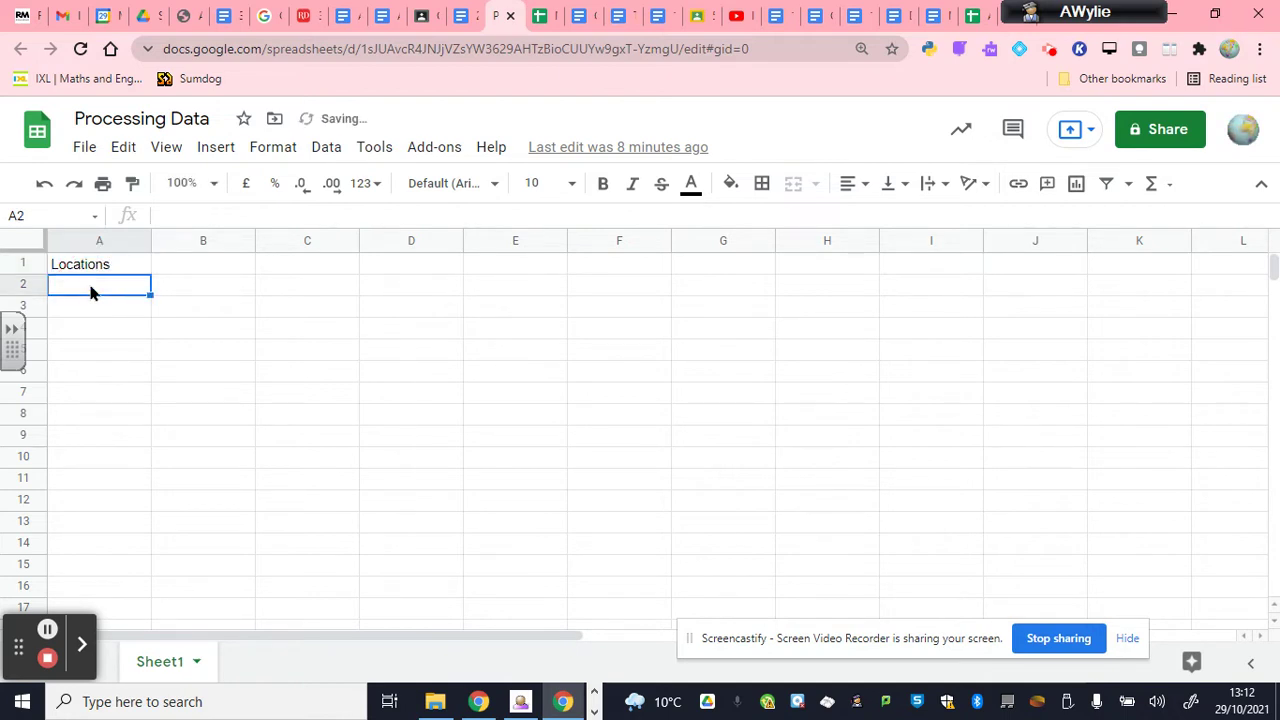
pyautogui.write('1')
pyautogui.press('Return')
pyautogui.write('2')
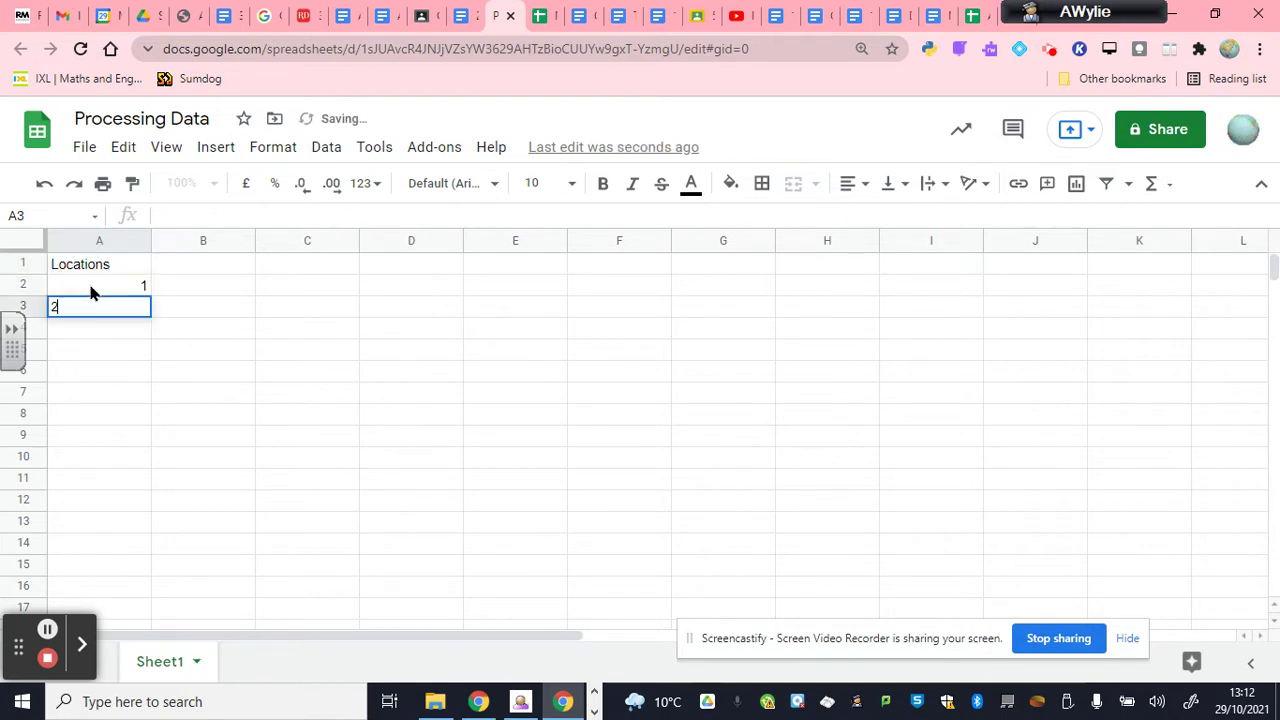
pyautogui.press('Return')
pyautogui.write('3')
pyautogui.press('Return')
pyautogui.write('4')
pyautogui.press('Return')
pyautogui.write('5')
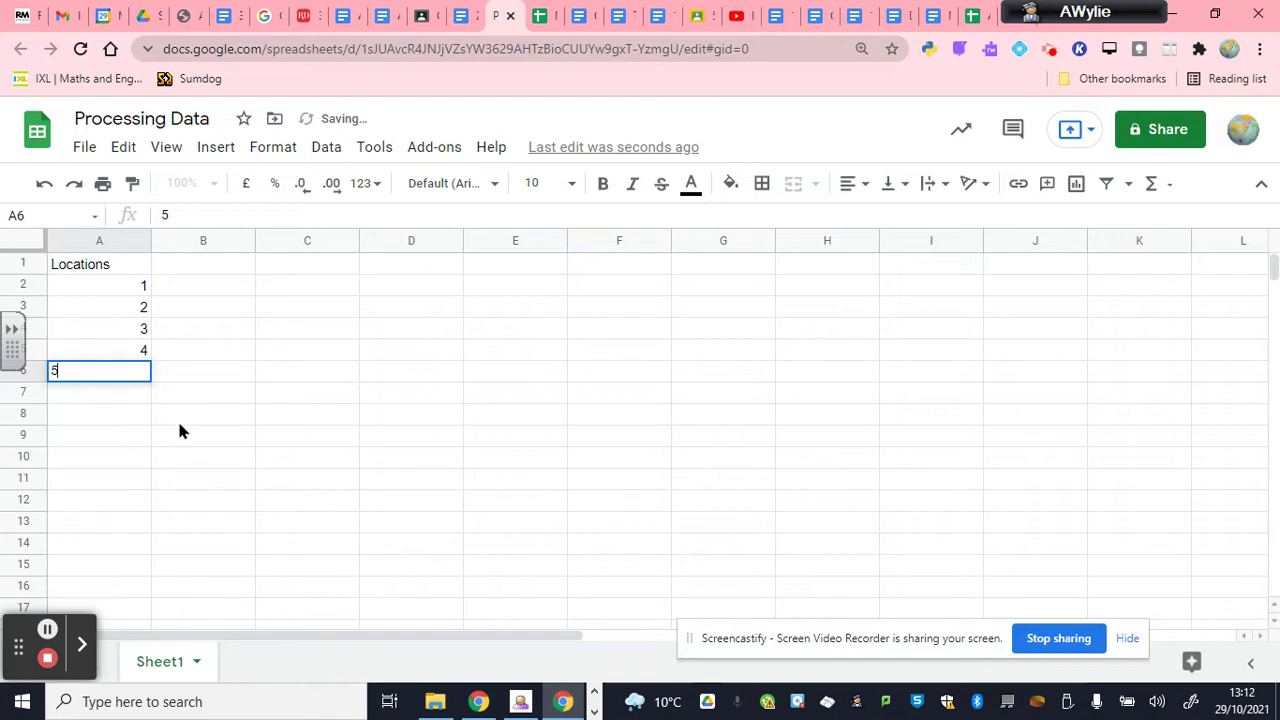
pyautogui.click(177, 419)
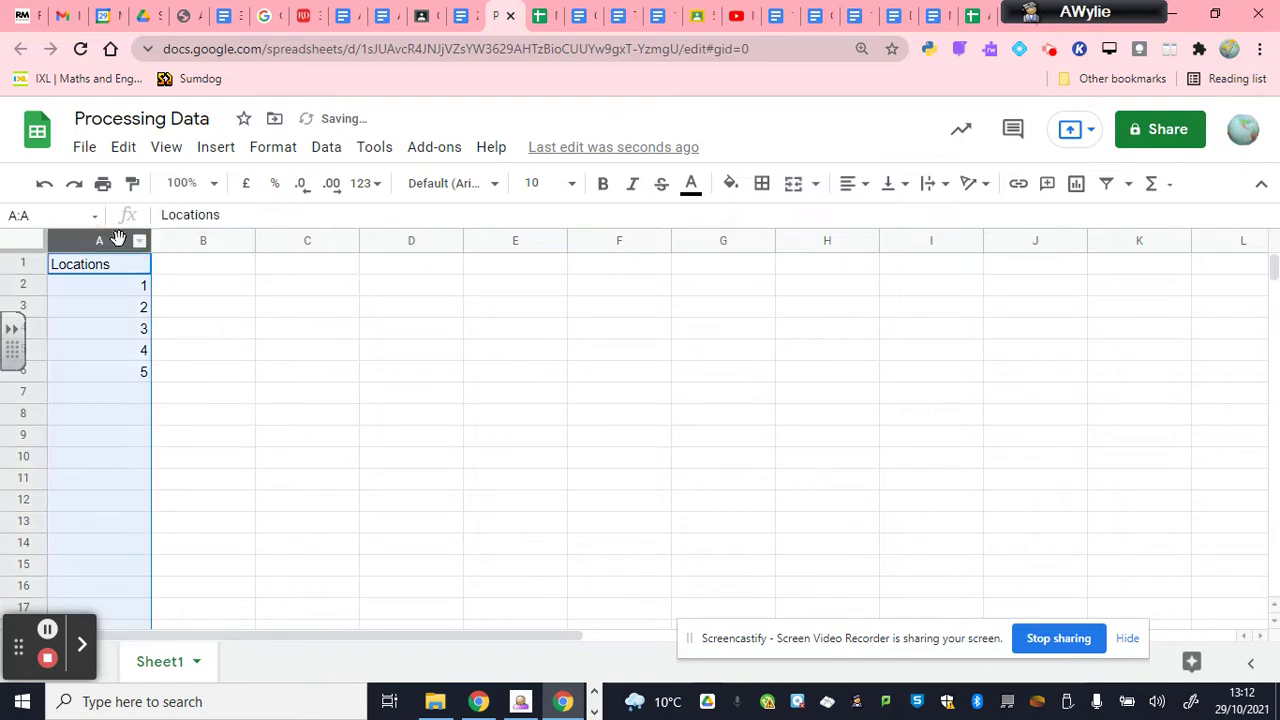
# Centre-align column A and check the centred values in A2 and A3.
pyautogui.click(845, 186)
pyautogui.click(876, 218)
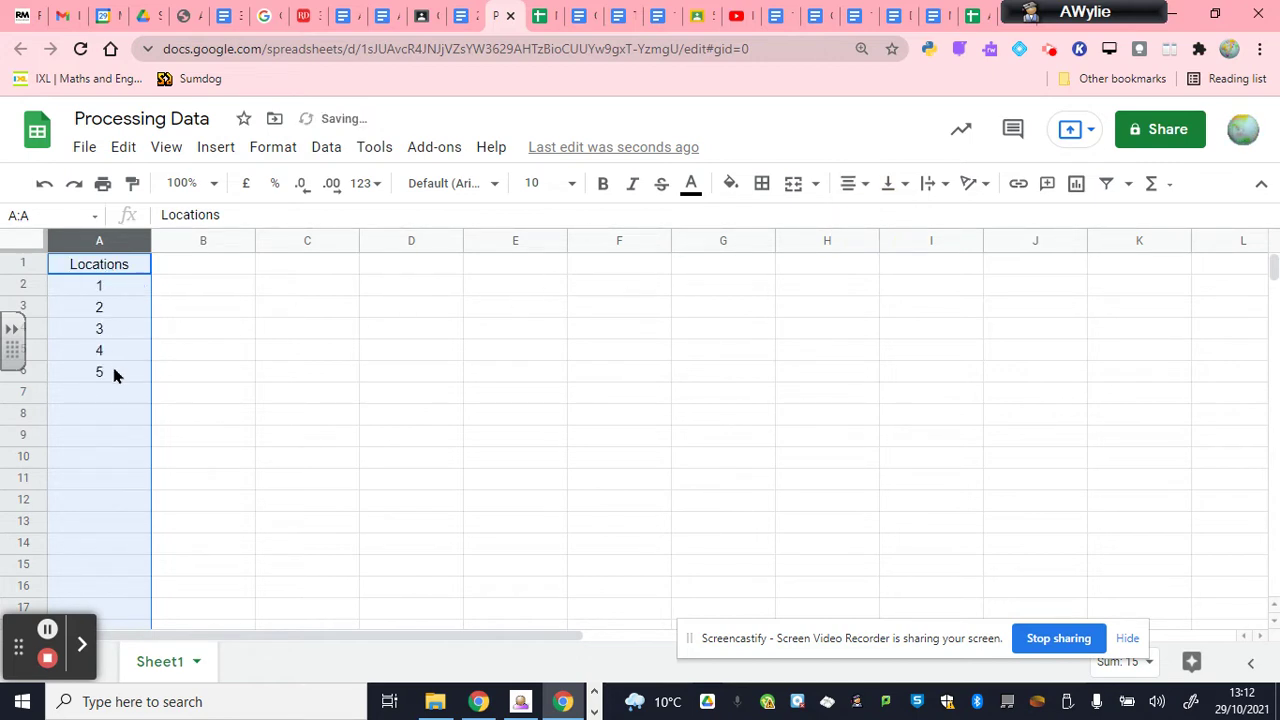
pyautogui.click(115, 288)
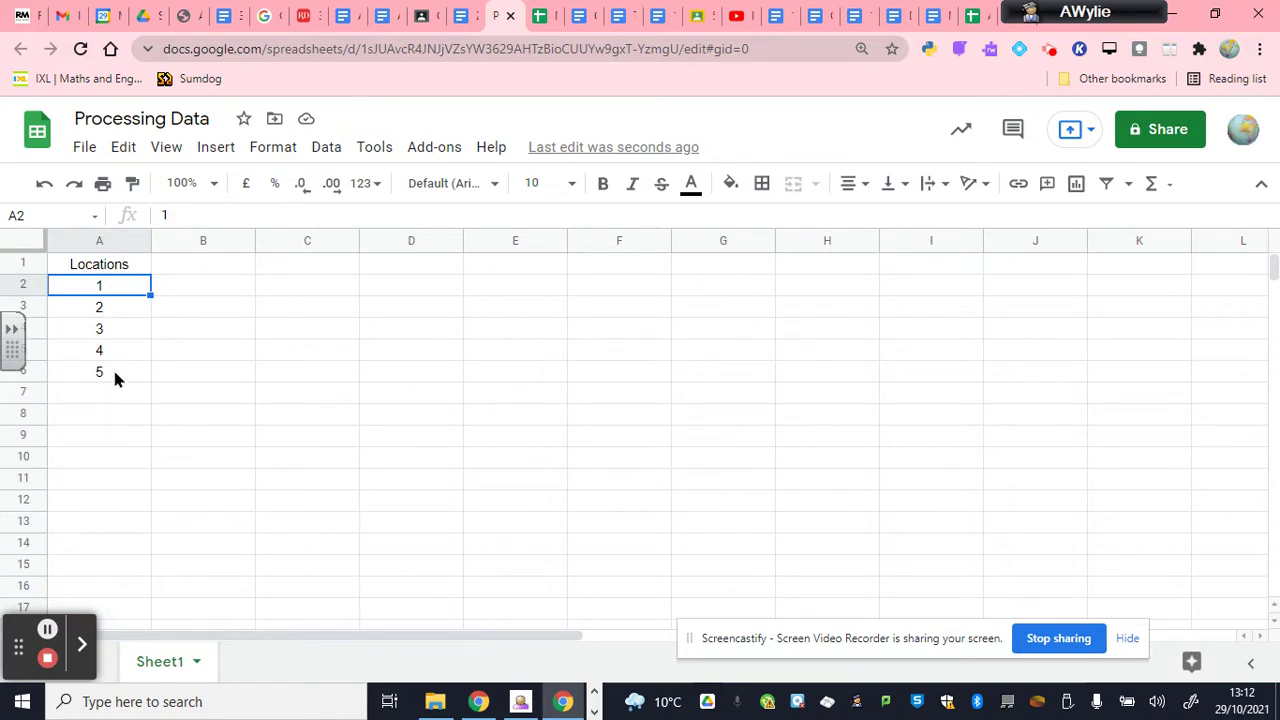
pyautogui.click(101, 241)
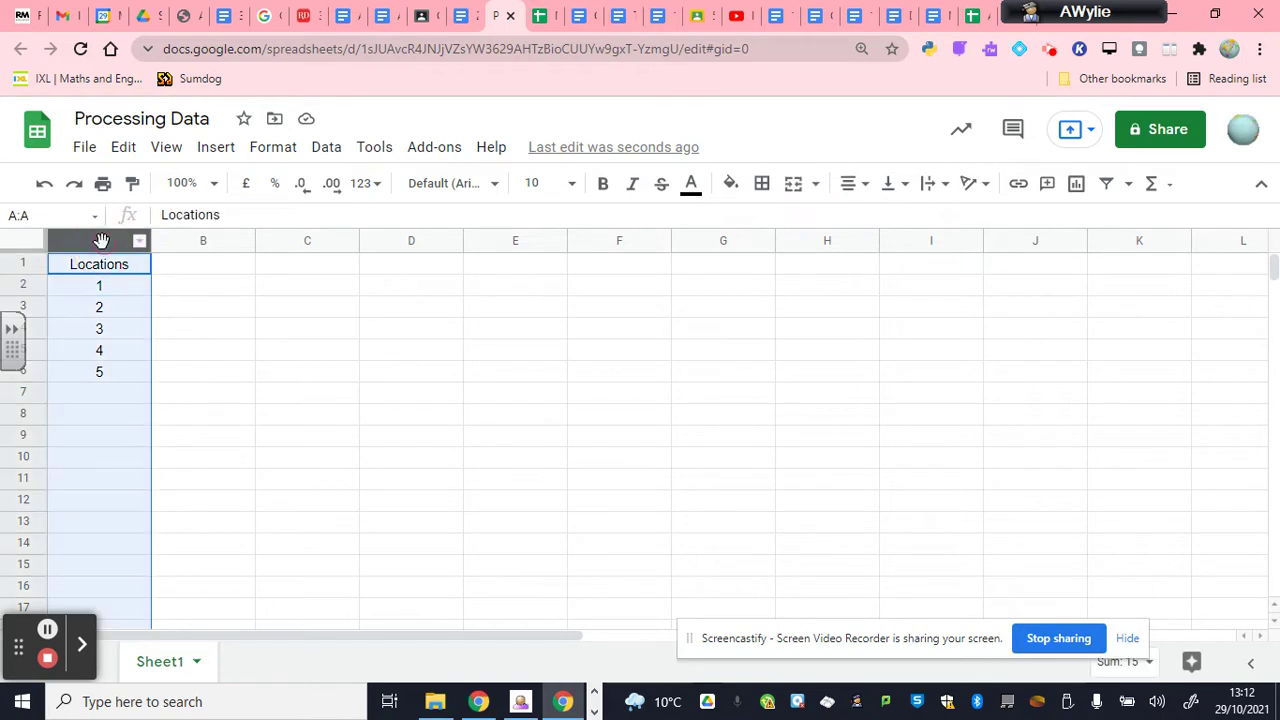
pyautogui.click(91, 292)
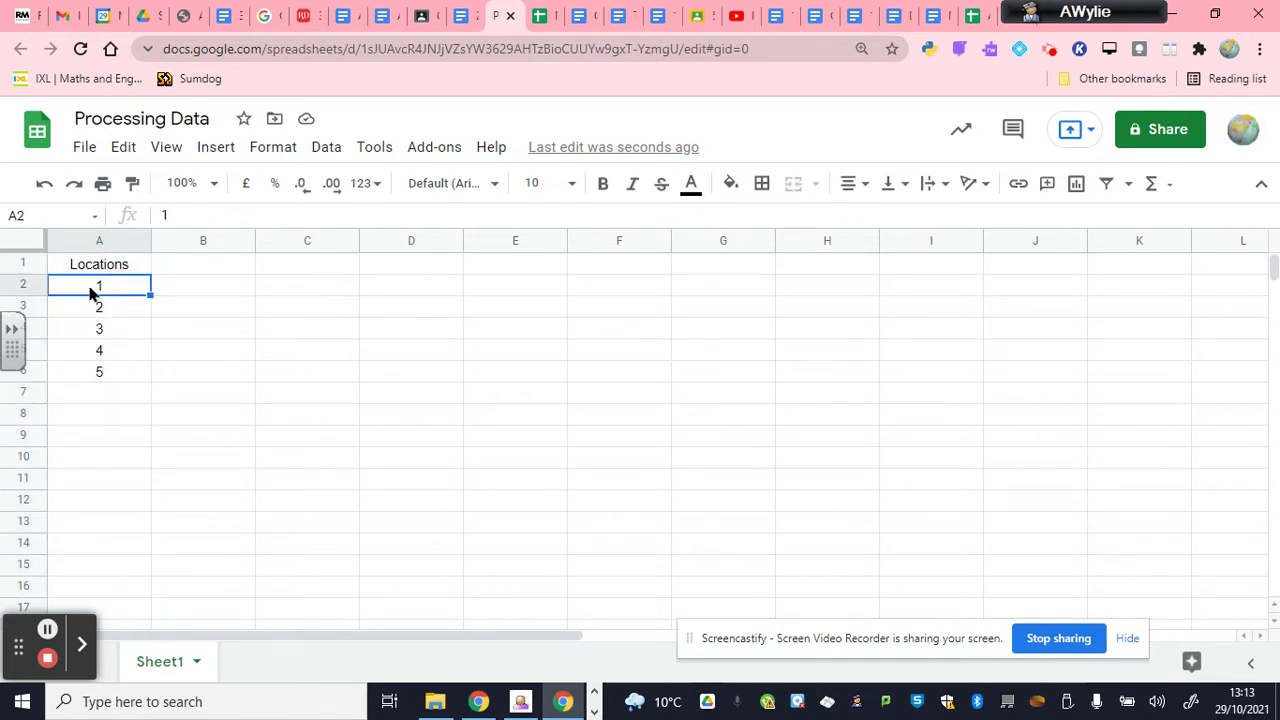
pyautogui.click(89, 311)
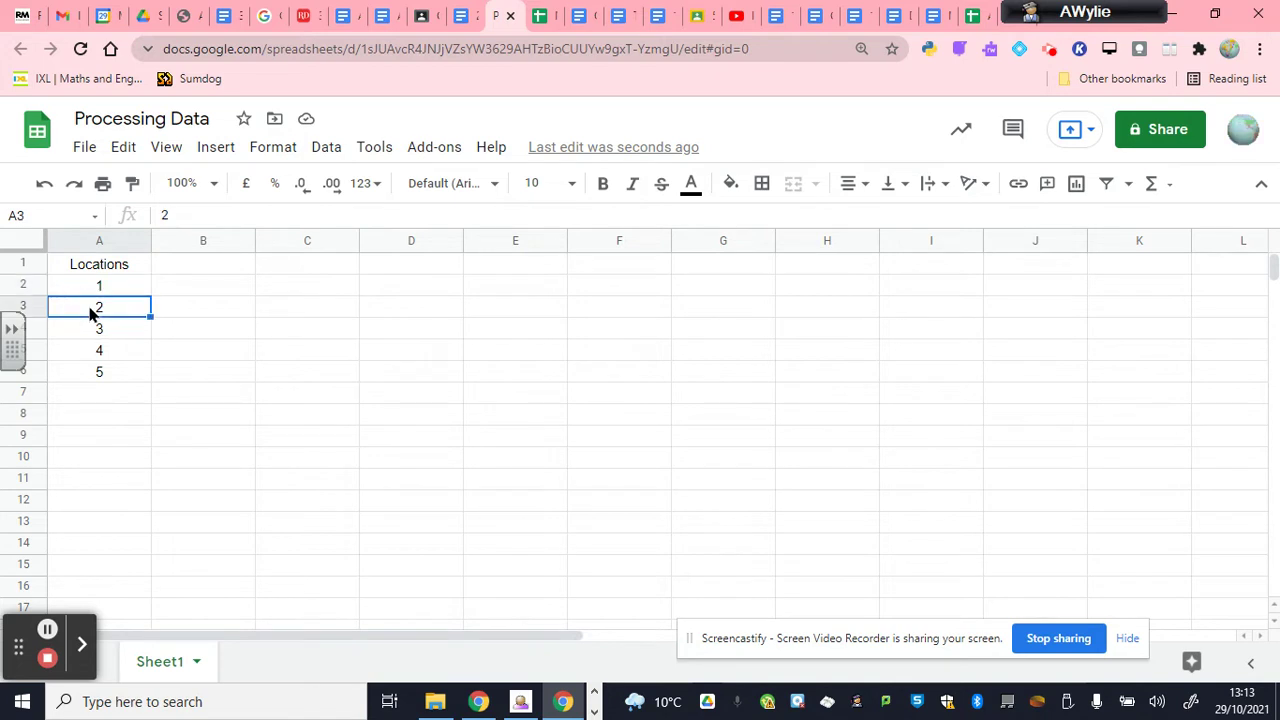
pyautogui.click(206, 268)
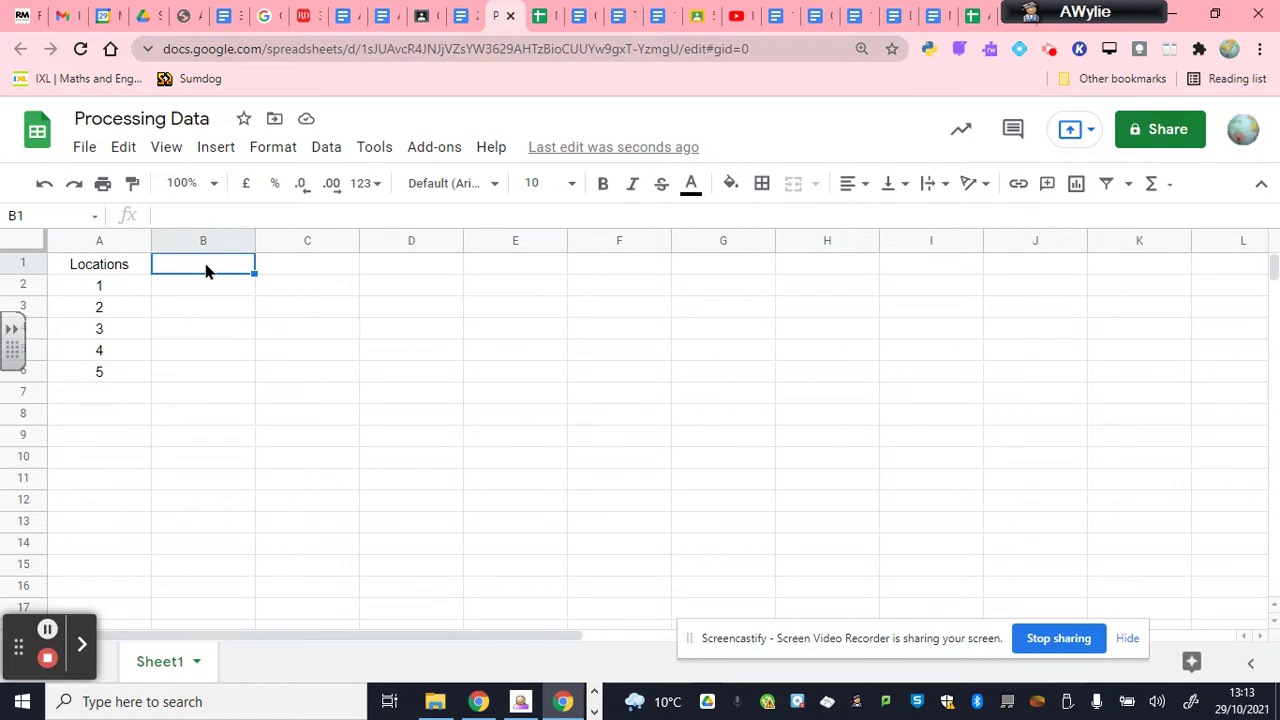
# Type 'Pedestrian Count' in B1 and enter 23, 56, 146, 120 and 180 in B2:B6.
pyautogui.write('Pe')
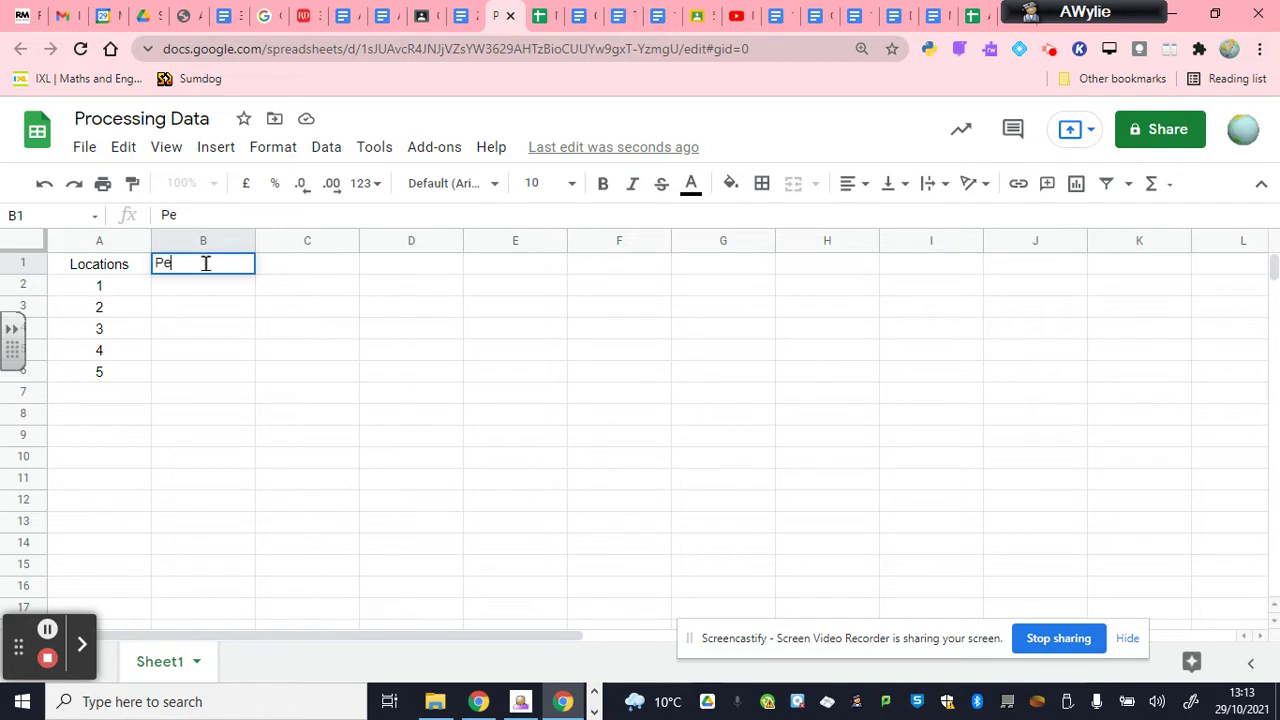
pyautogui.write('destrian')
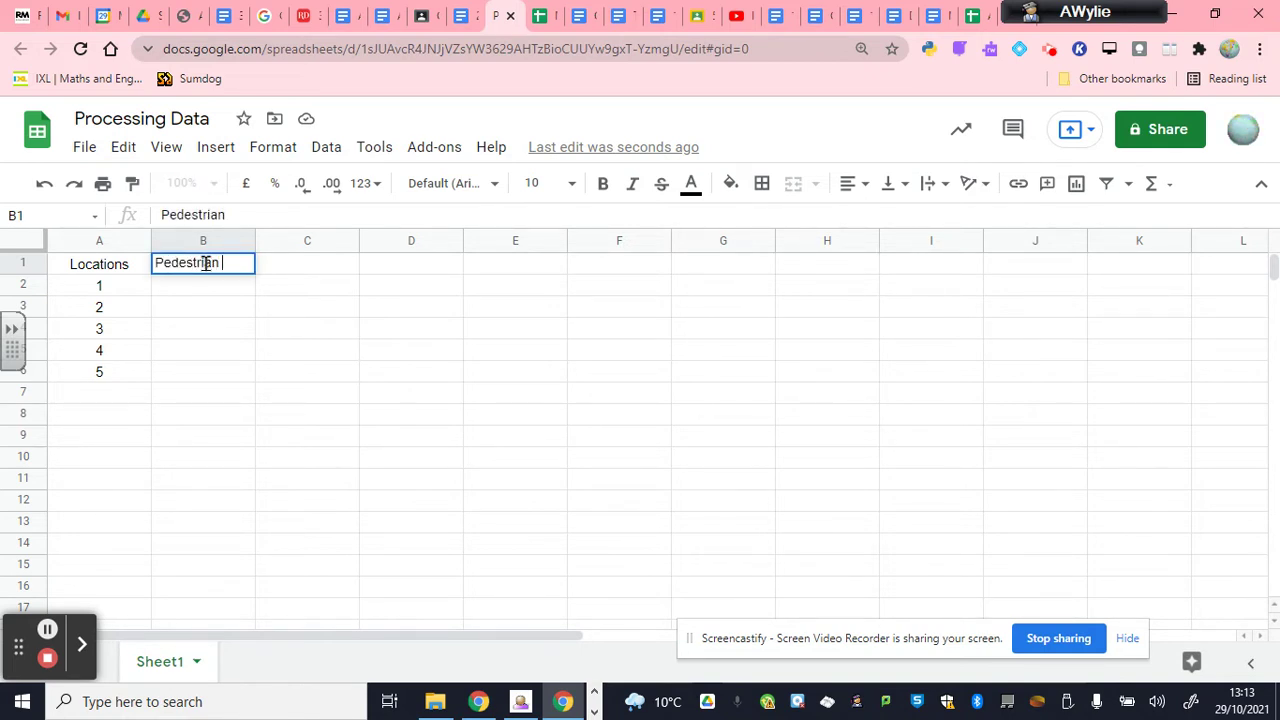
pyautogui.write(' Count')
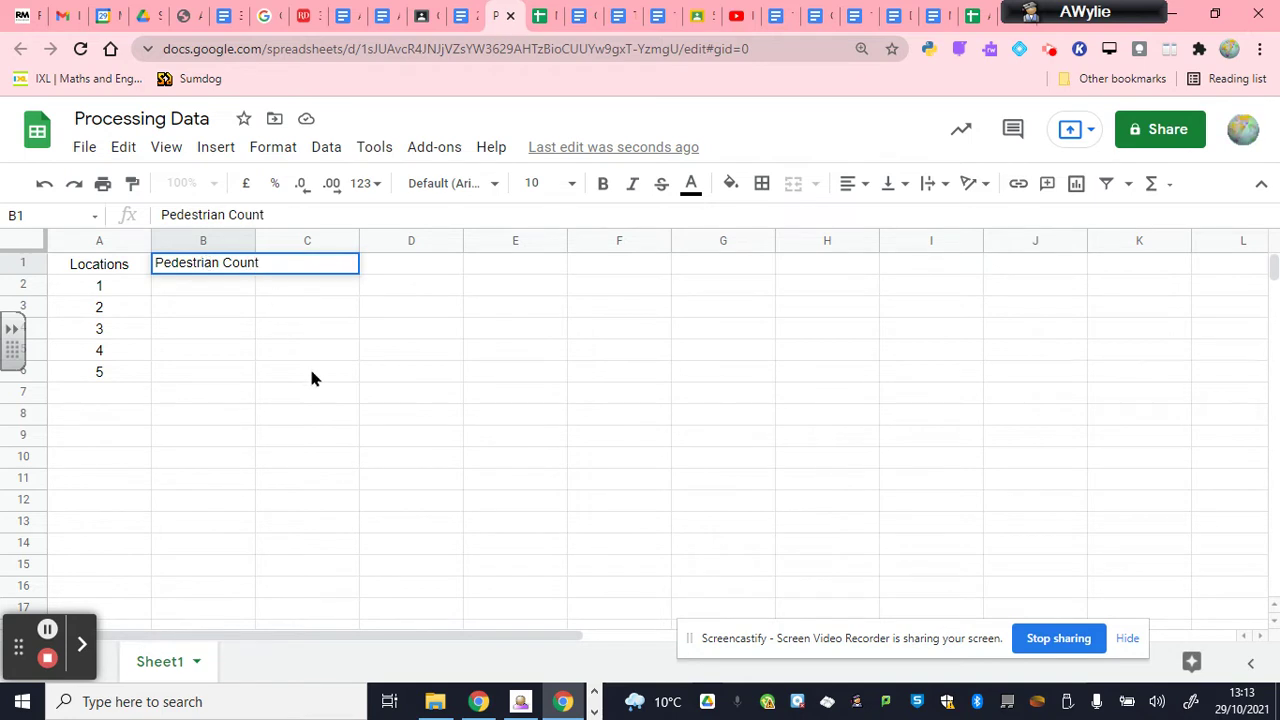
pyautogui.click(311, 377)
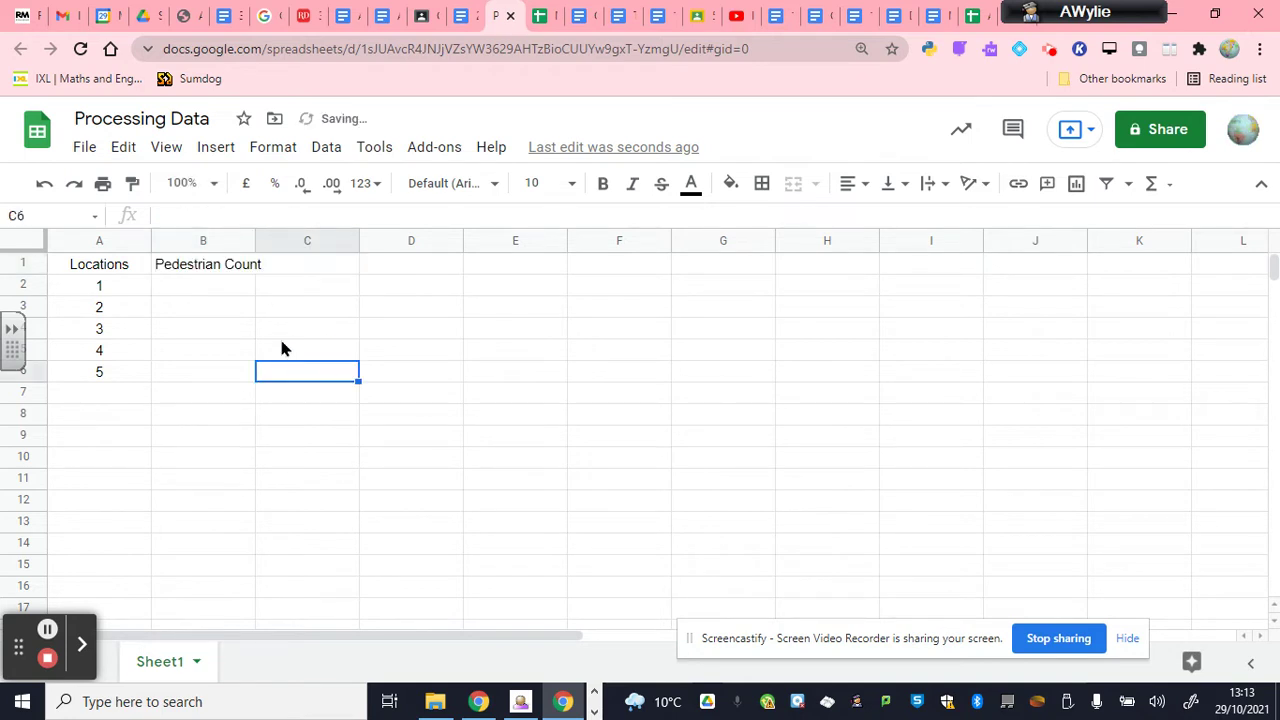
pyautogui.click(234, 290)
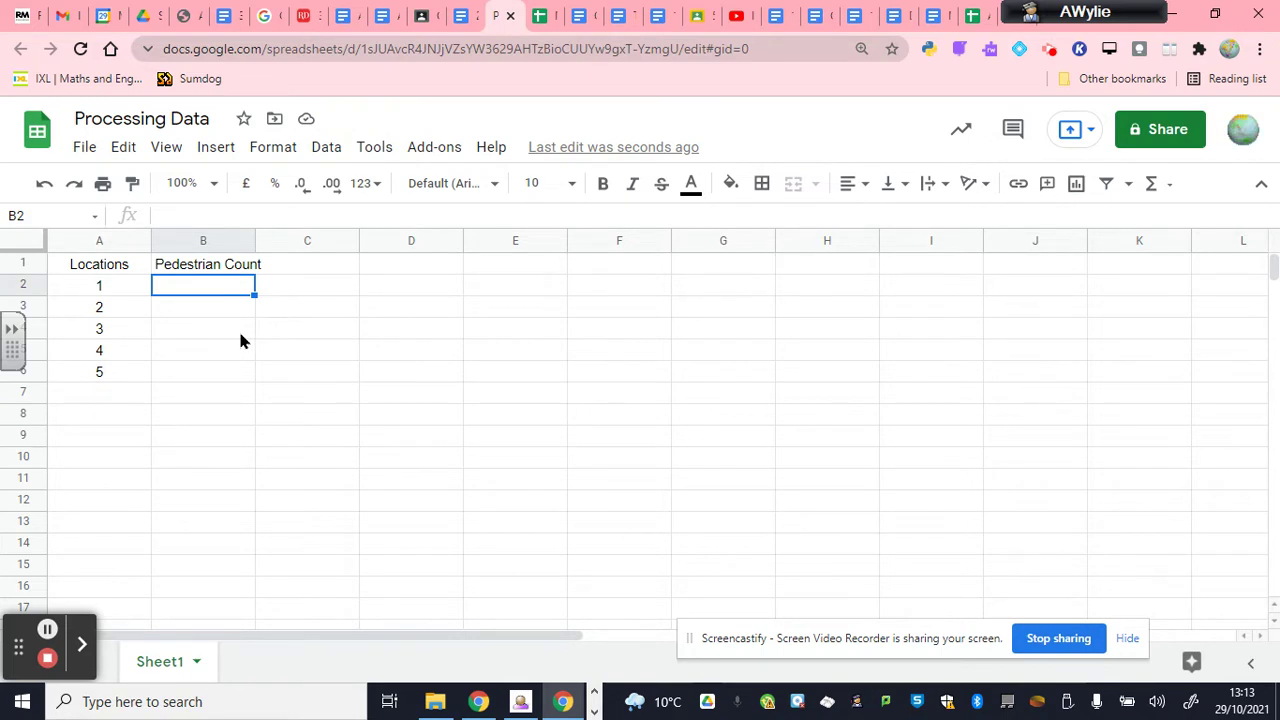
pyautogui.write('23')
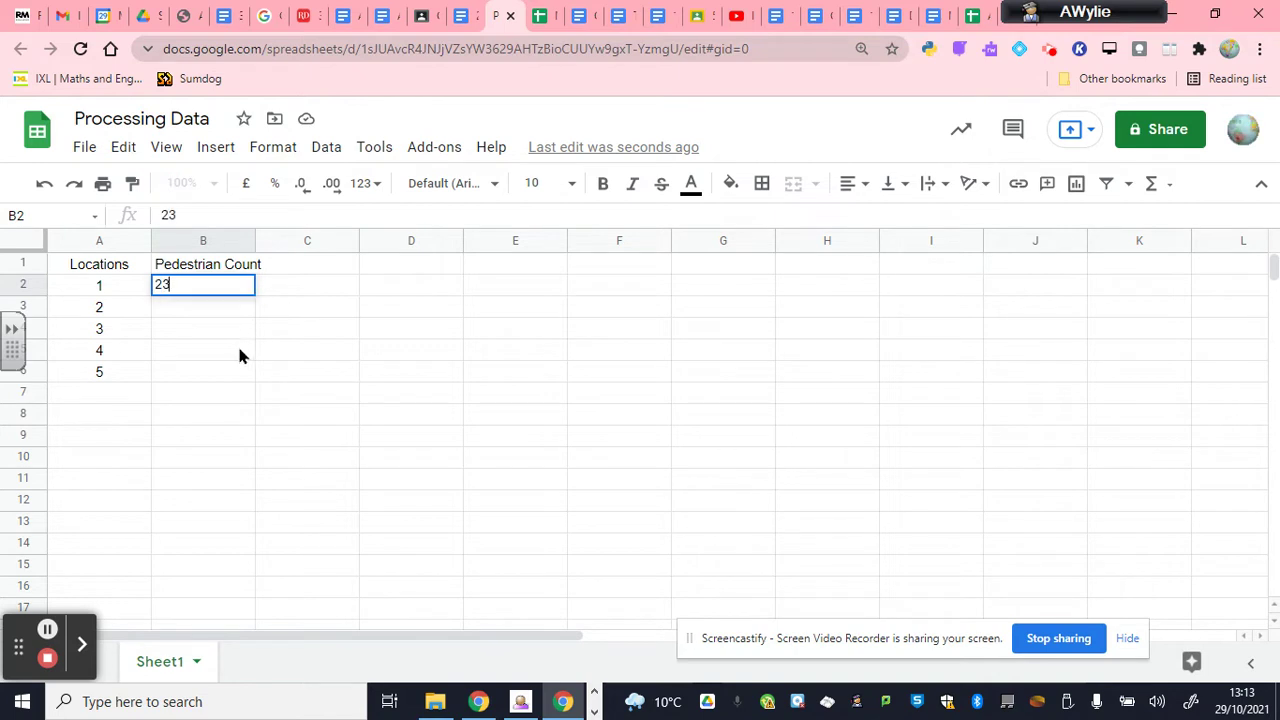
pyautogui.click(224, 312)
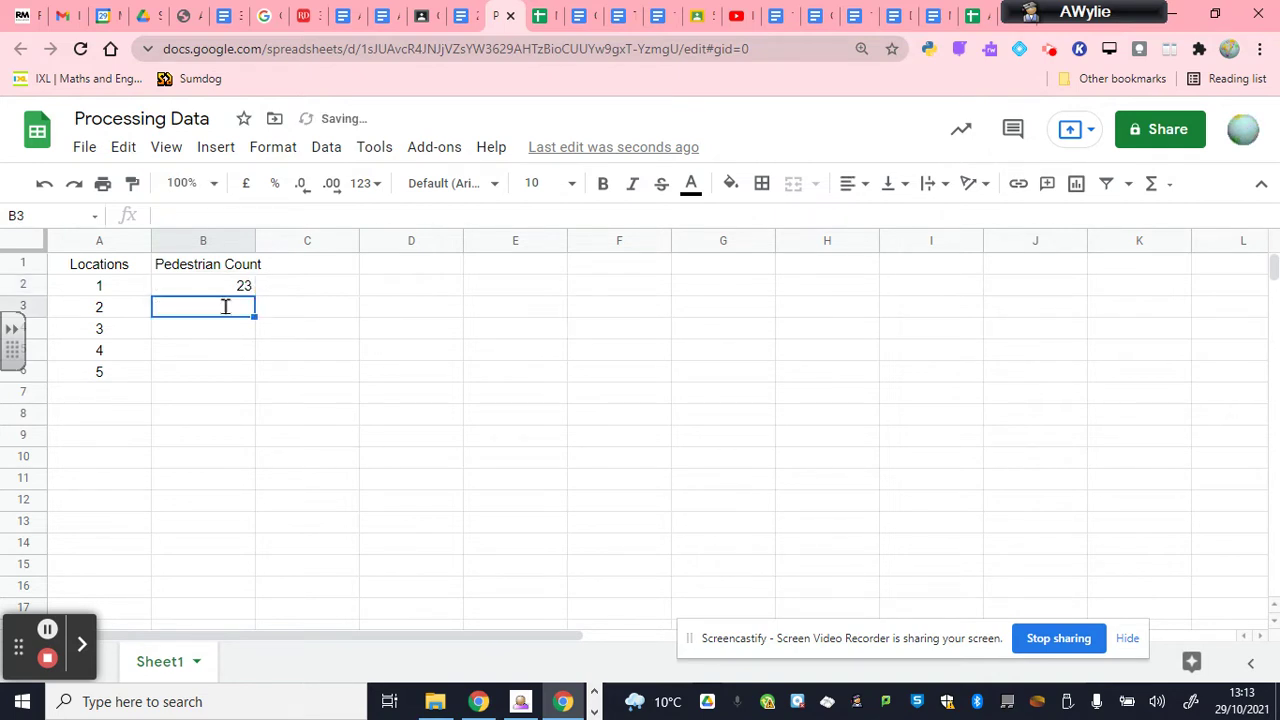
pyautogui.write('56')
pyautogui.click(223, 336)
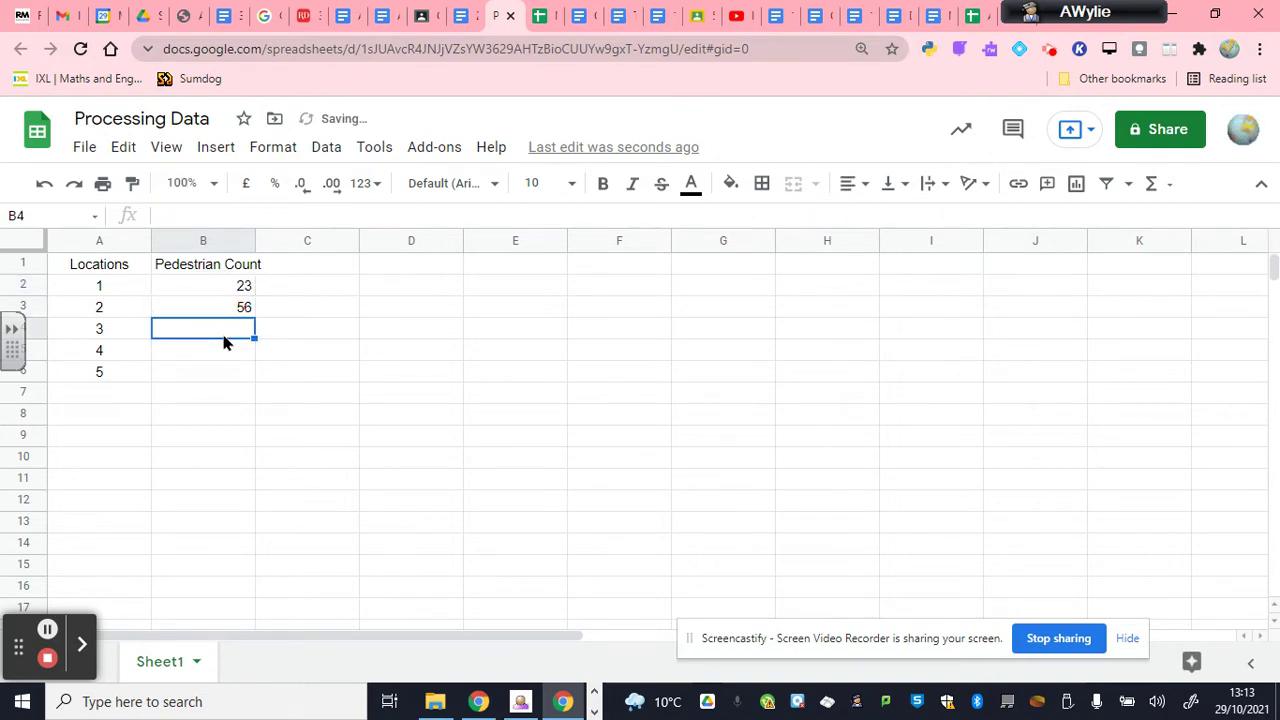
pyautogui.write('146')
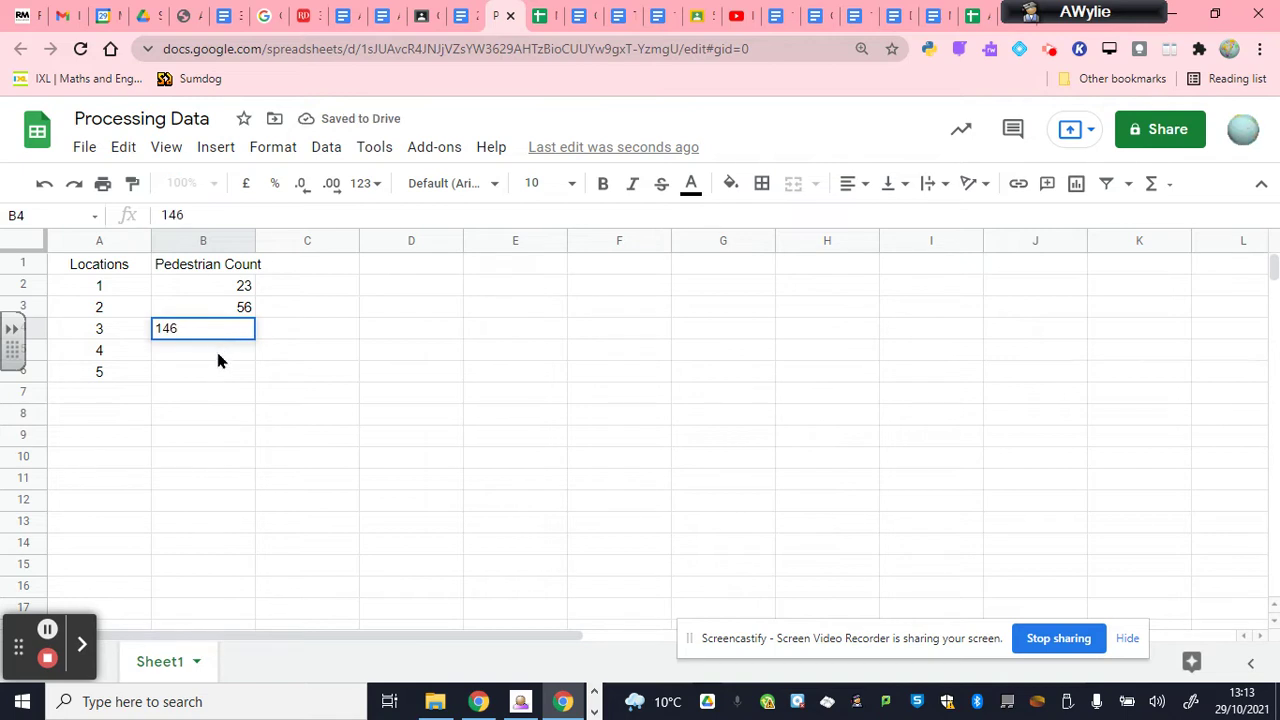
pyautogui.click(218, 356)
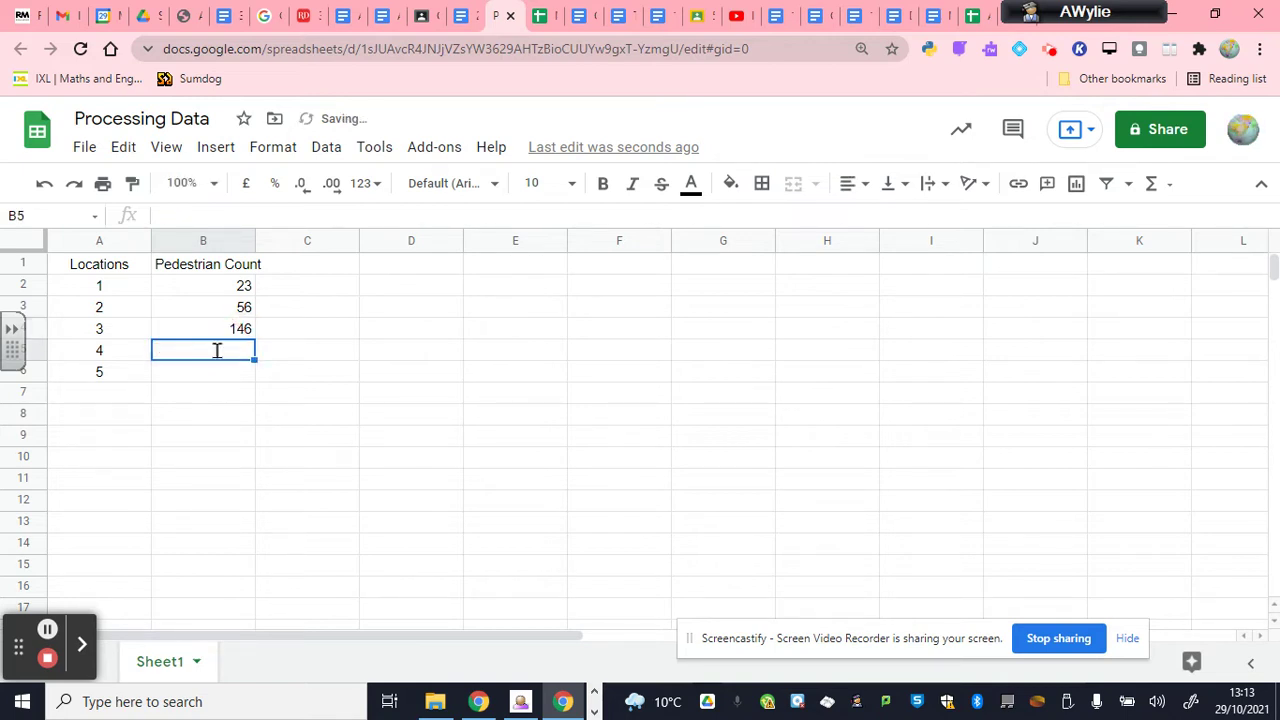
pyautogui.write('120')
pyautogui.click(220, 376)
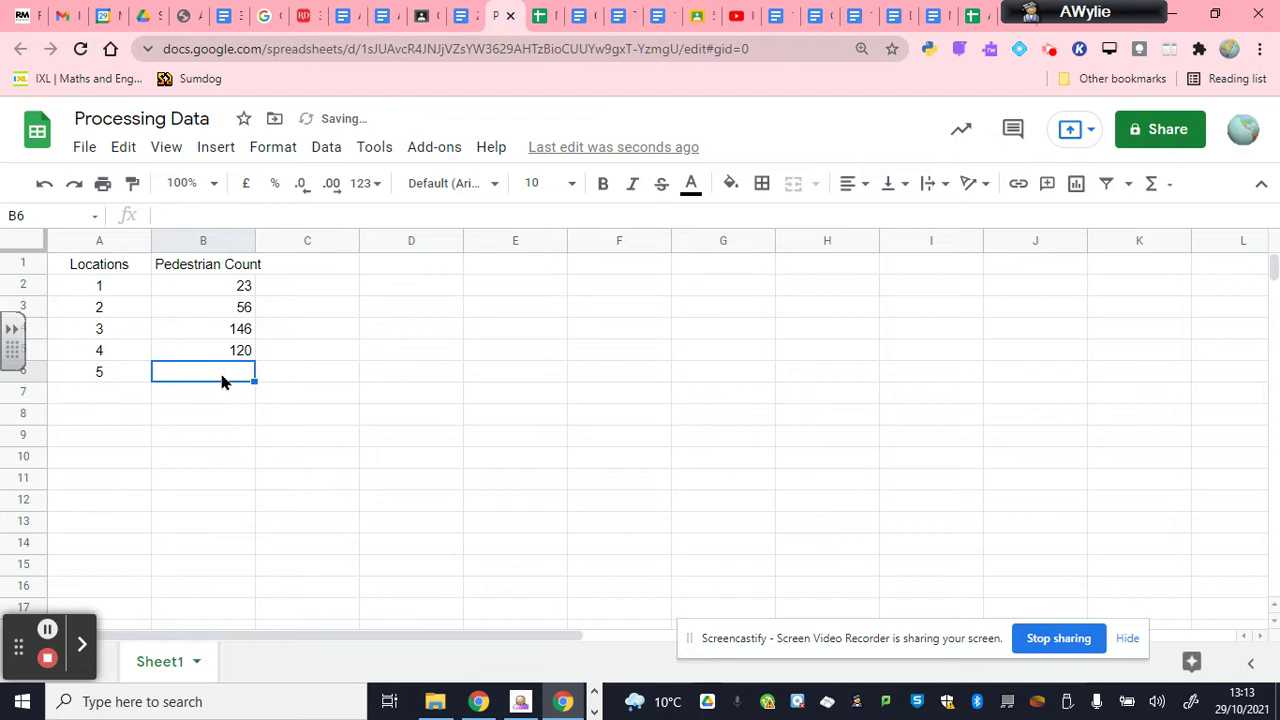
pyautogui.write('180')
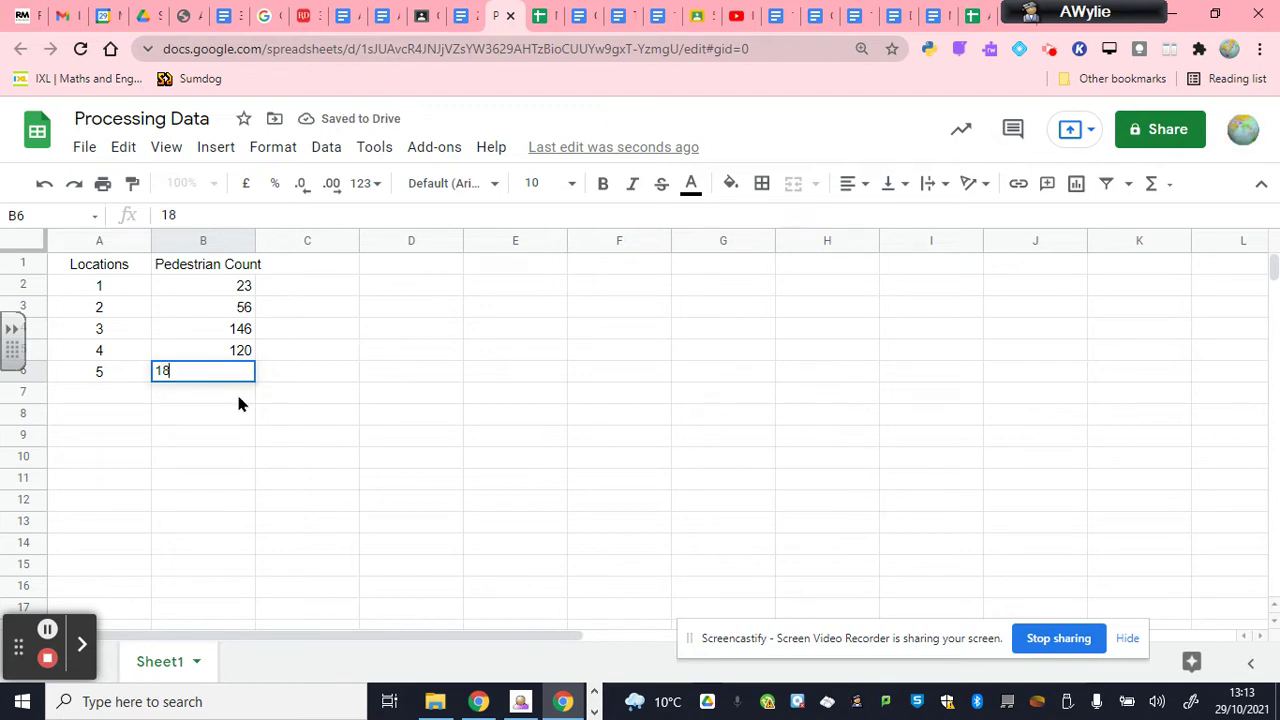
pyautogui.click(278, 461)
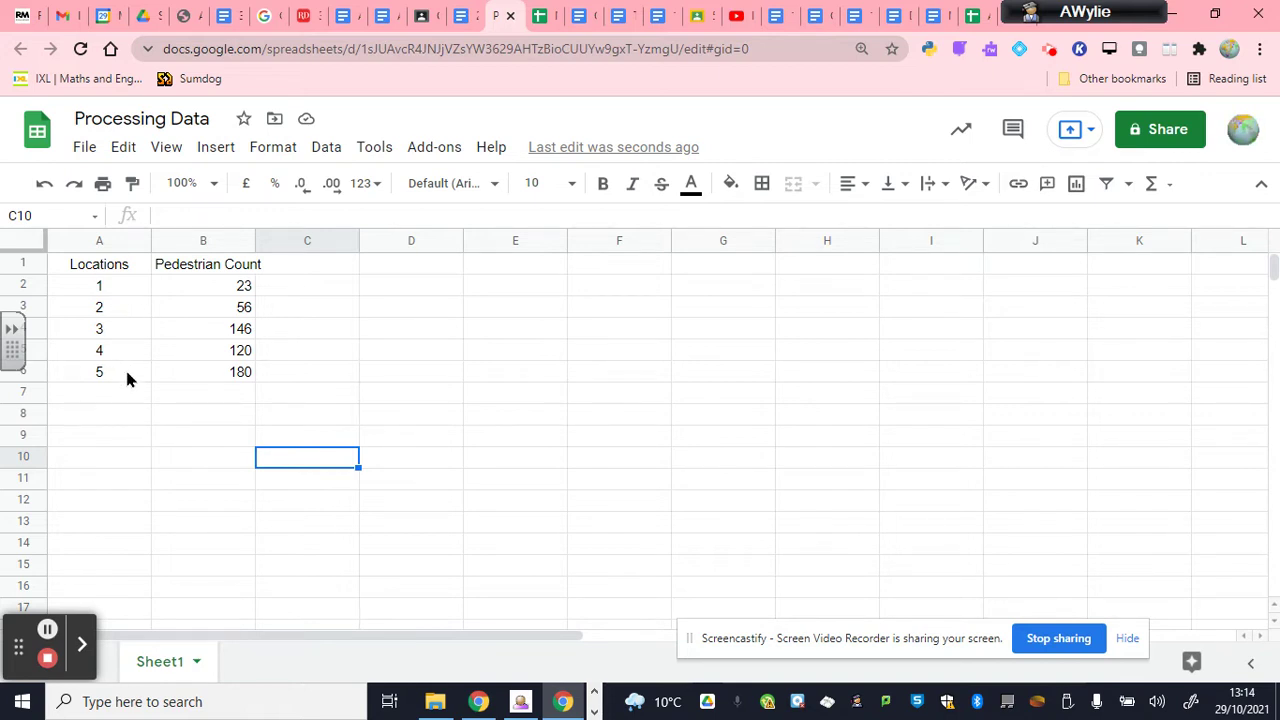
pyautogui.click(292, 262)
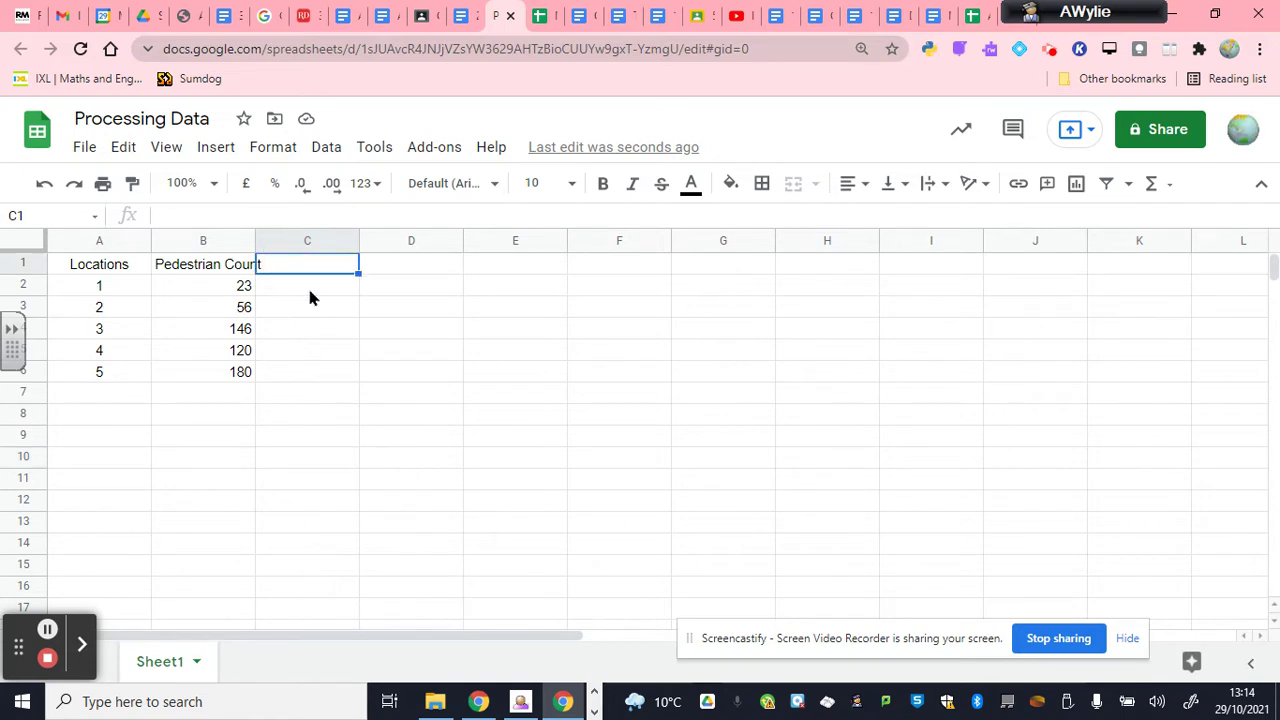
# Type 'Traffic Count' in C1 and enter 45, 56, 79 and 40 in C2:C5.
pyautogui.write('Tra')
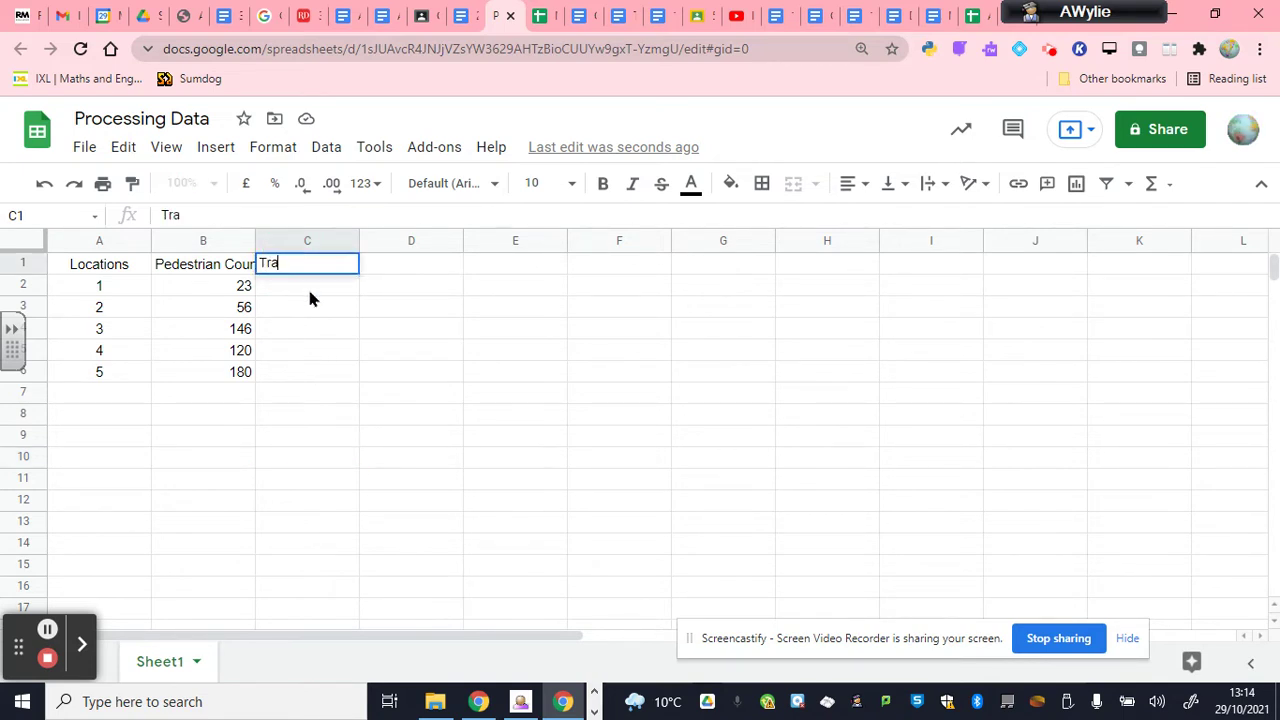
pyautogui.write('ffic Count')
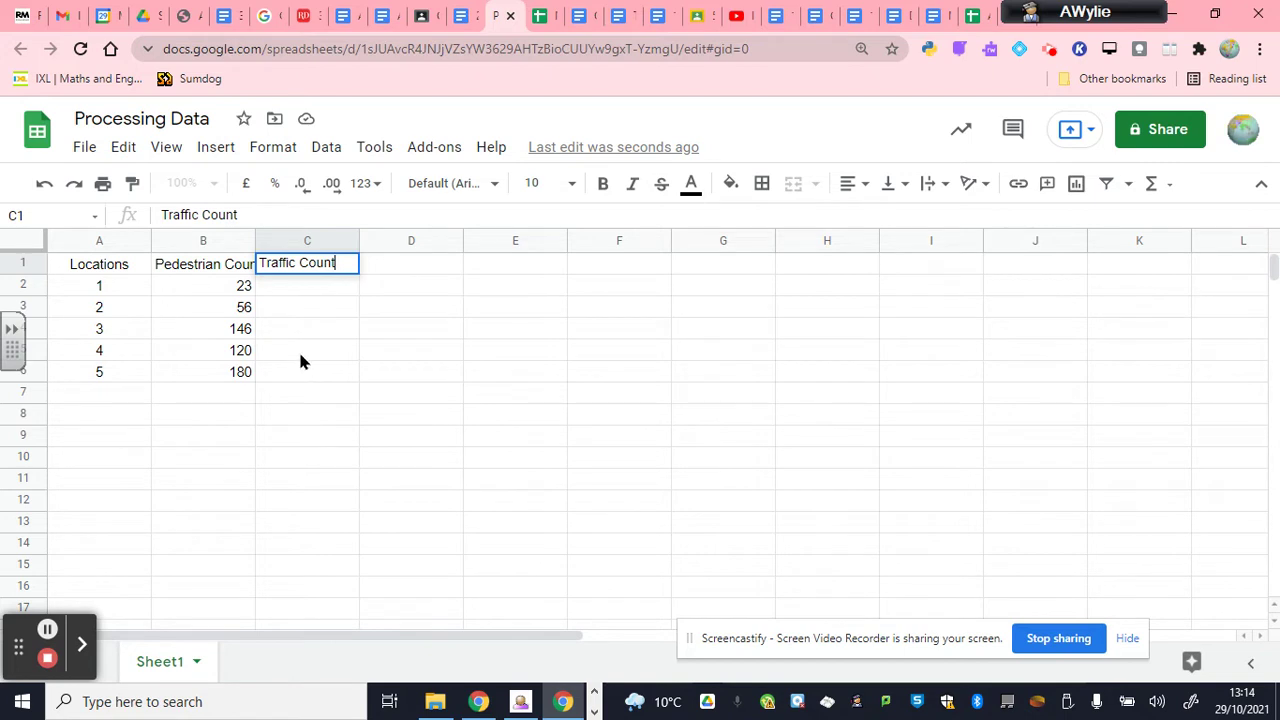
pyautogui.click(300, 413)
pyautogui.click(294, 287)
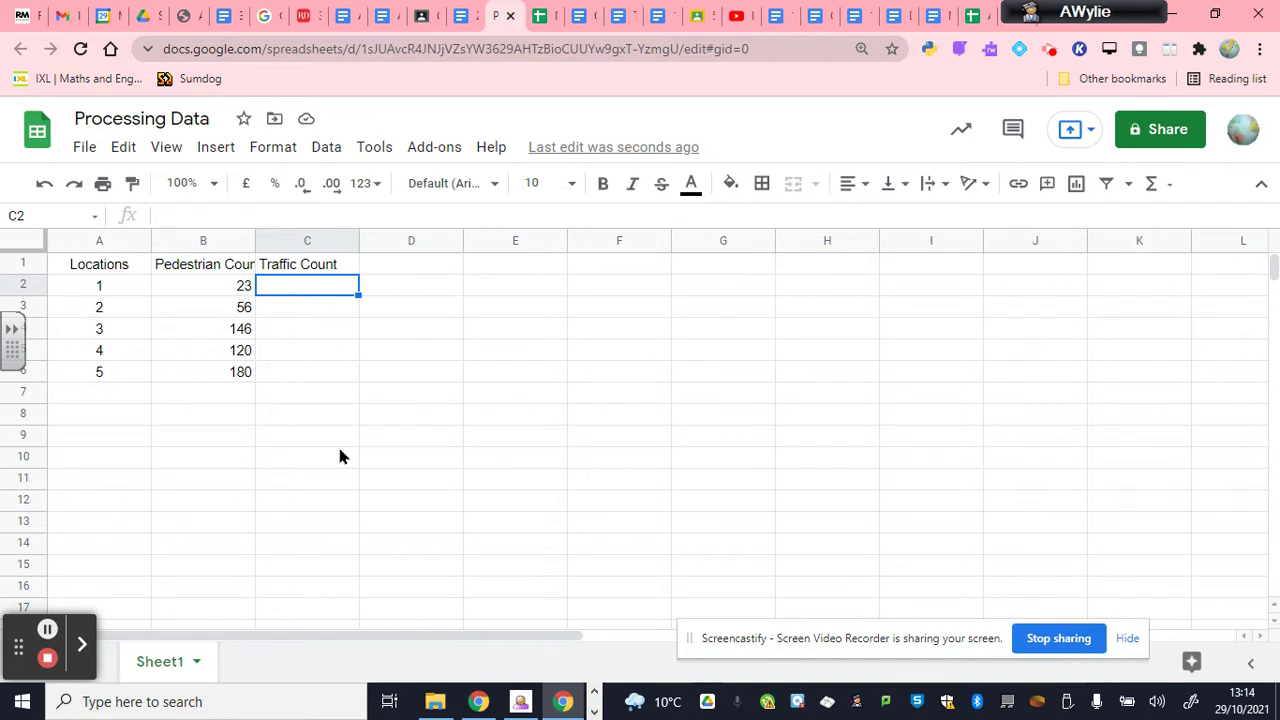
pyautogui.write('45')
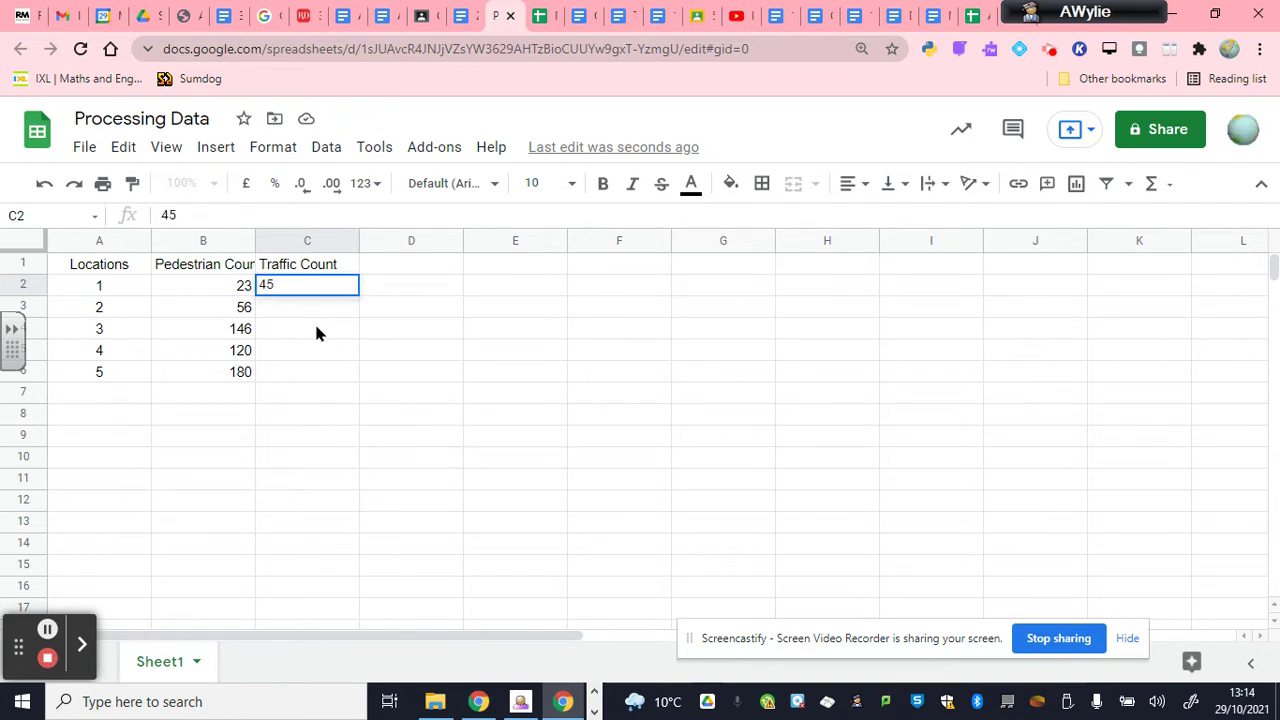
pyautogui.press('Return')
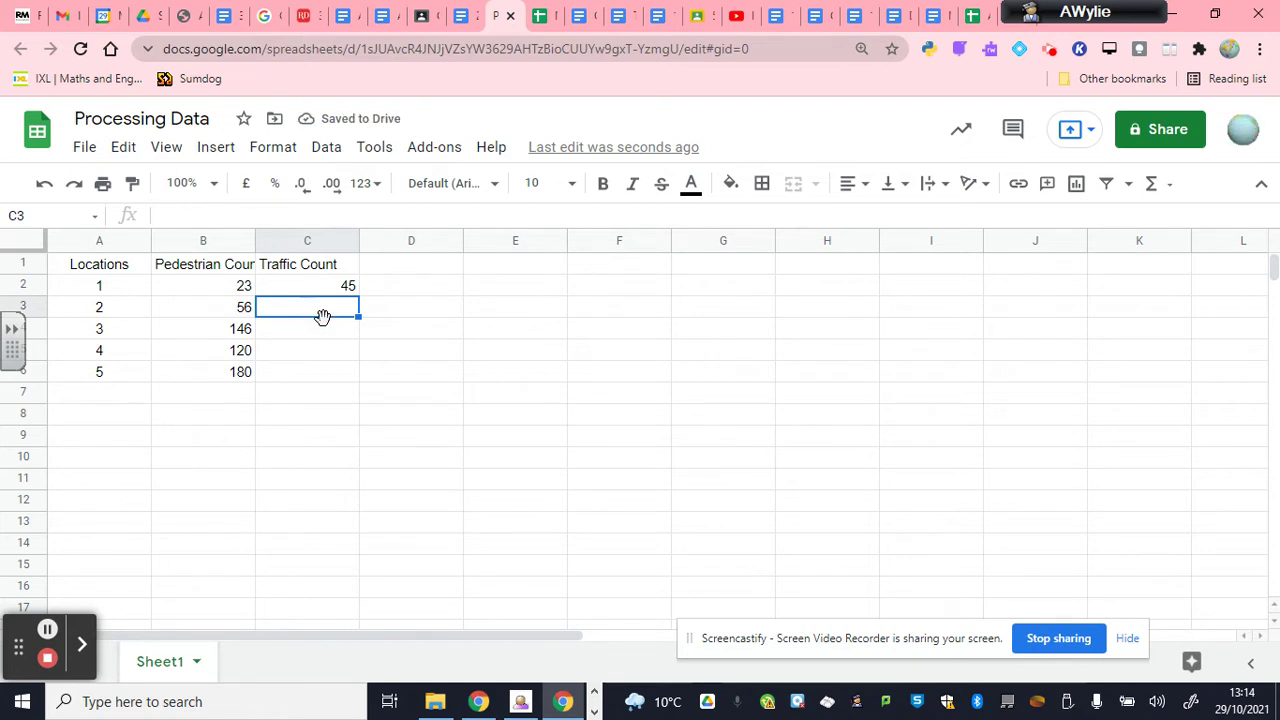
pyautogui.write('56')
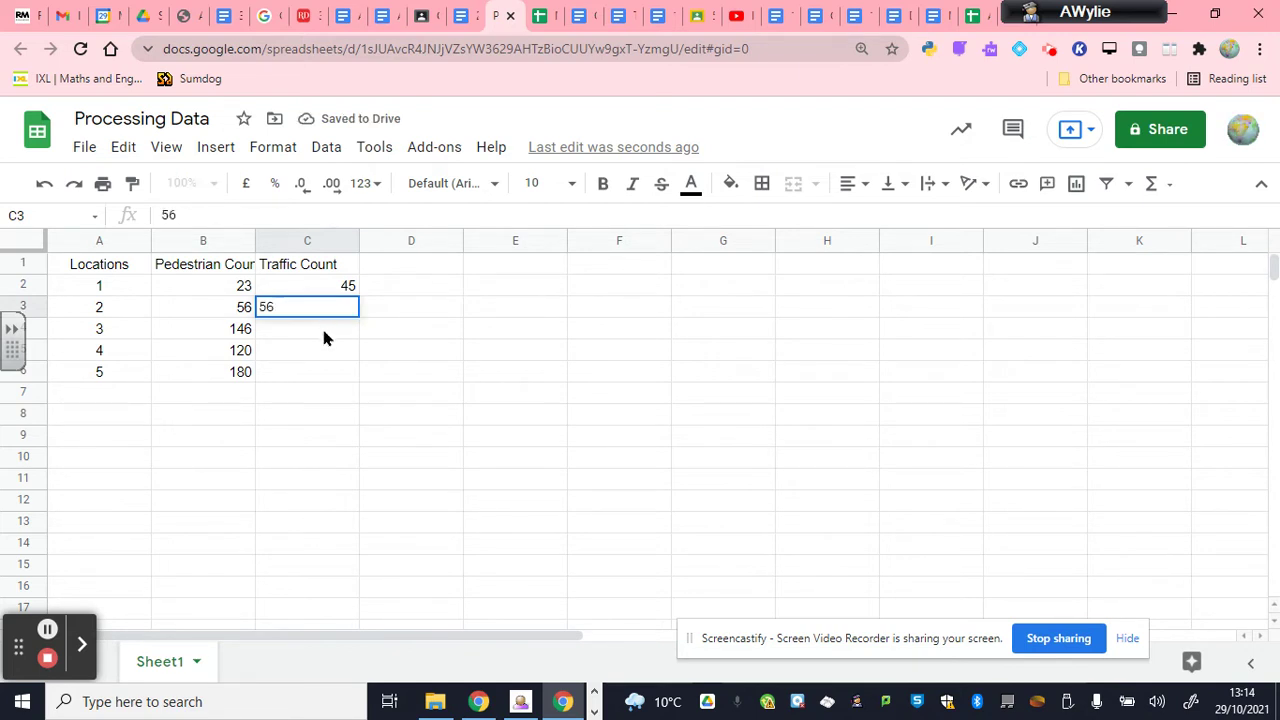
pyautogui.press('Return')
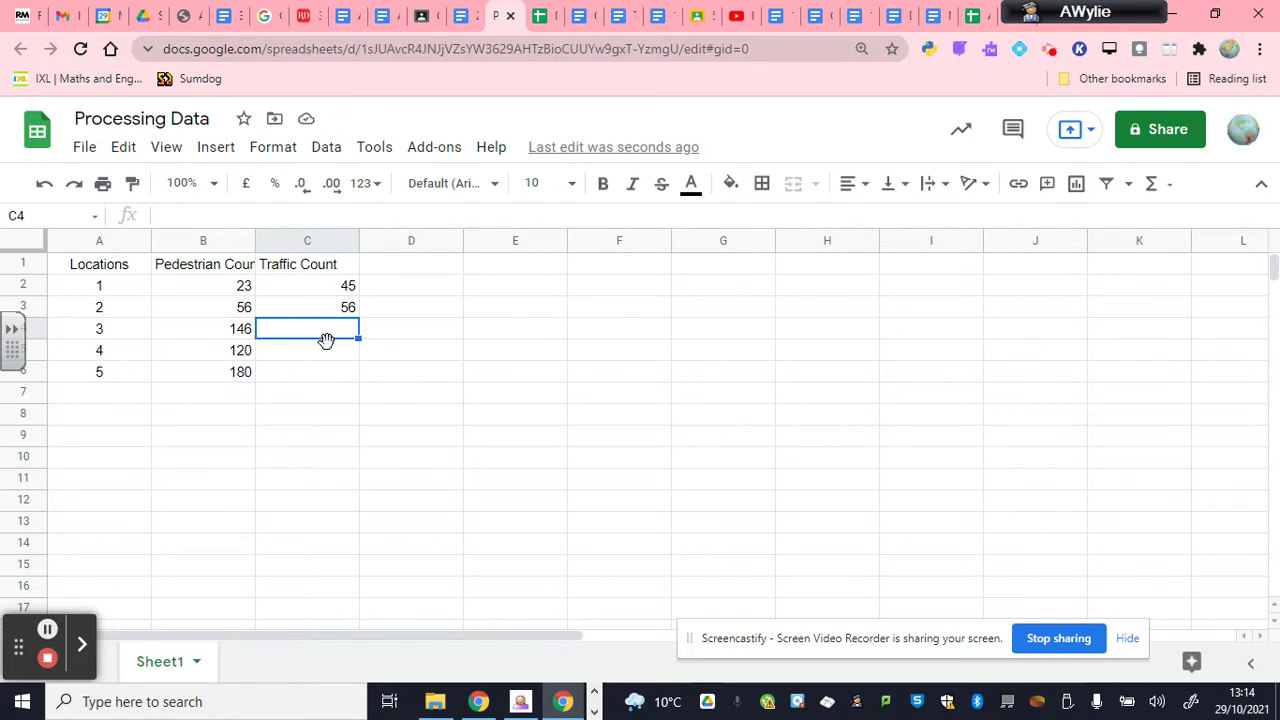
pyautogui.write('79')
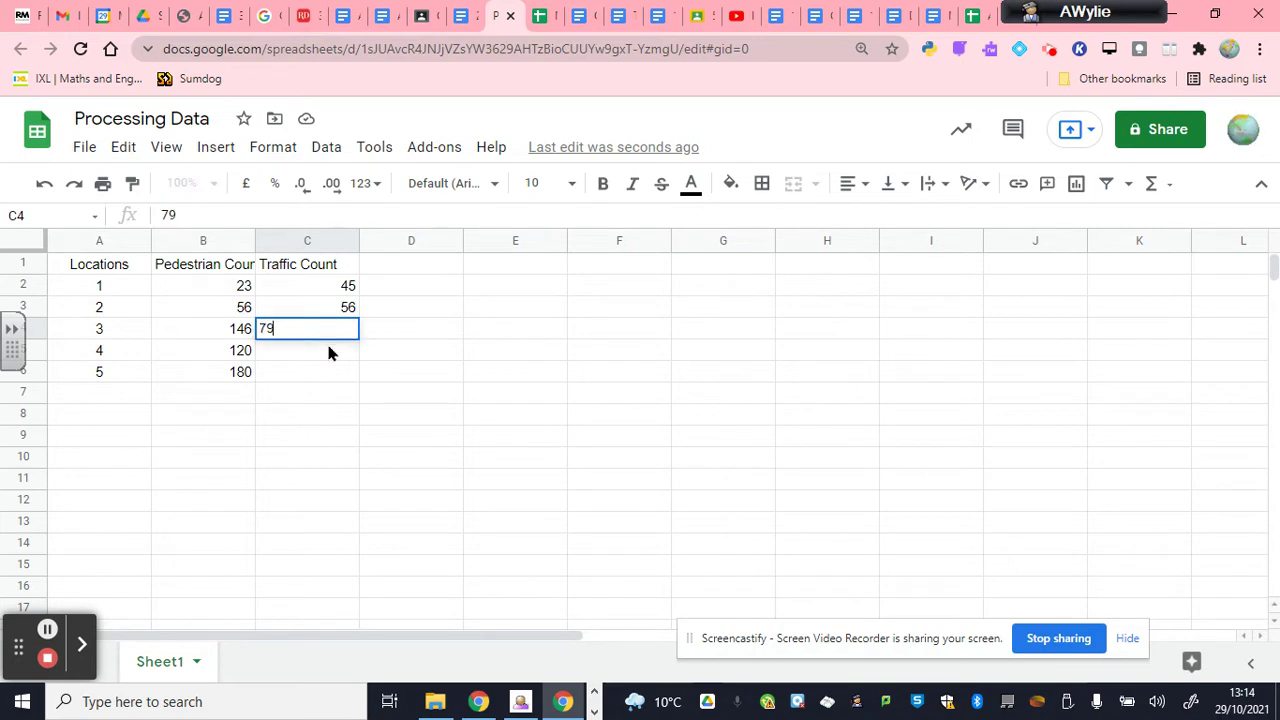
pyautogui.press('Return')
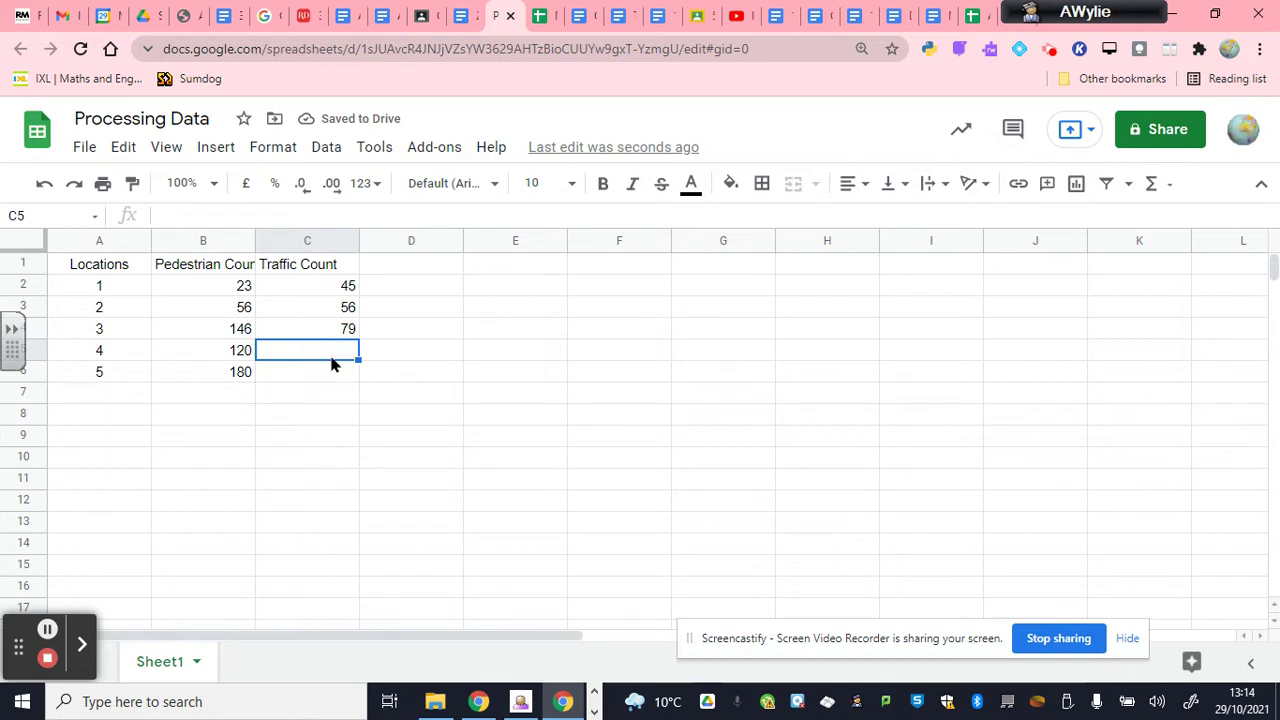
pyautogui.write('40')
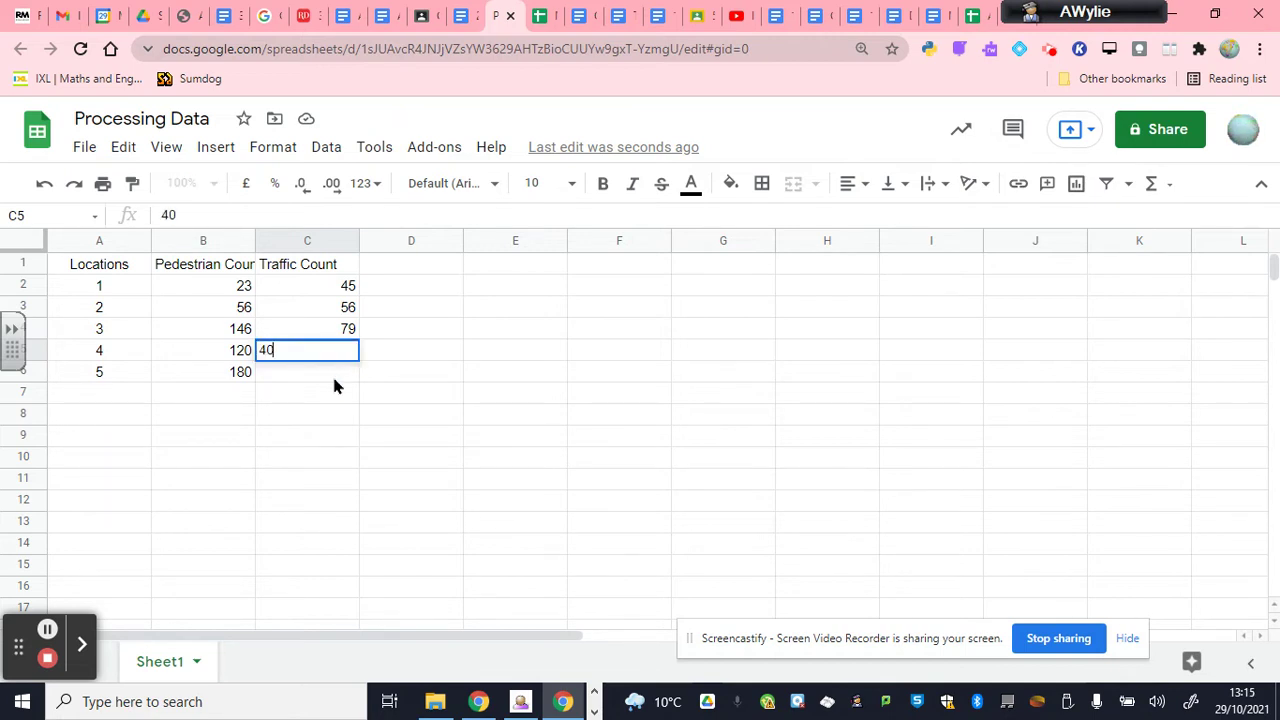
pyautogui.click(330, 380)
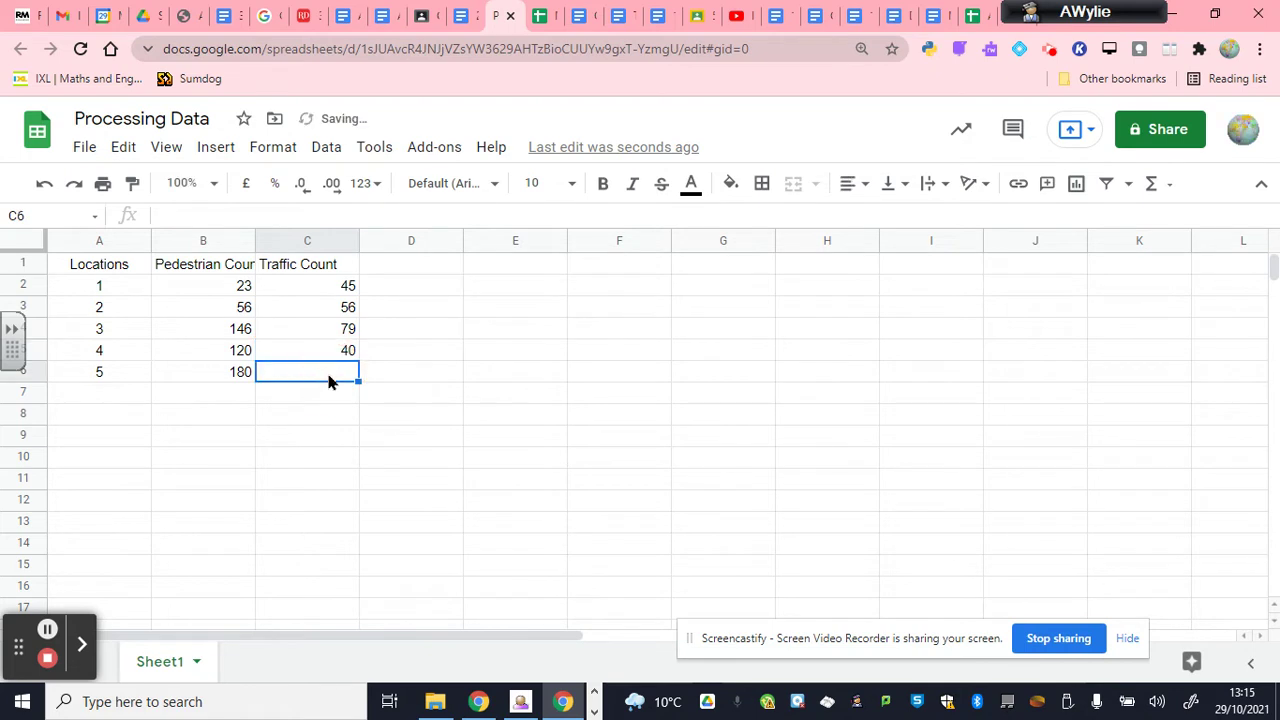
# Enter the final traffic count of 120 in C6 and widen column B to fit 'Pedestrian Count'.
pyautogui.write('120')
pyautogui.click(397, 467)
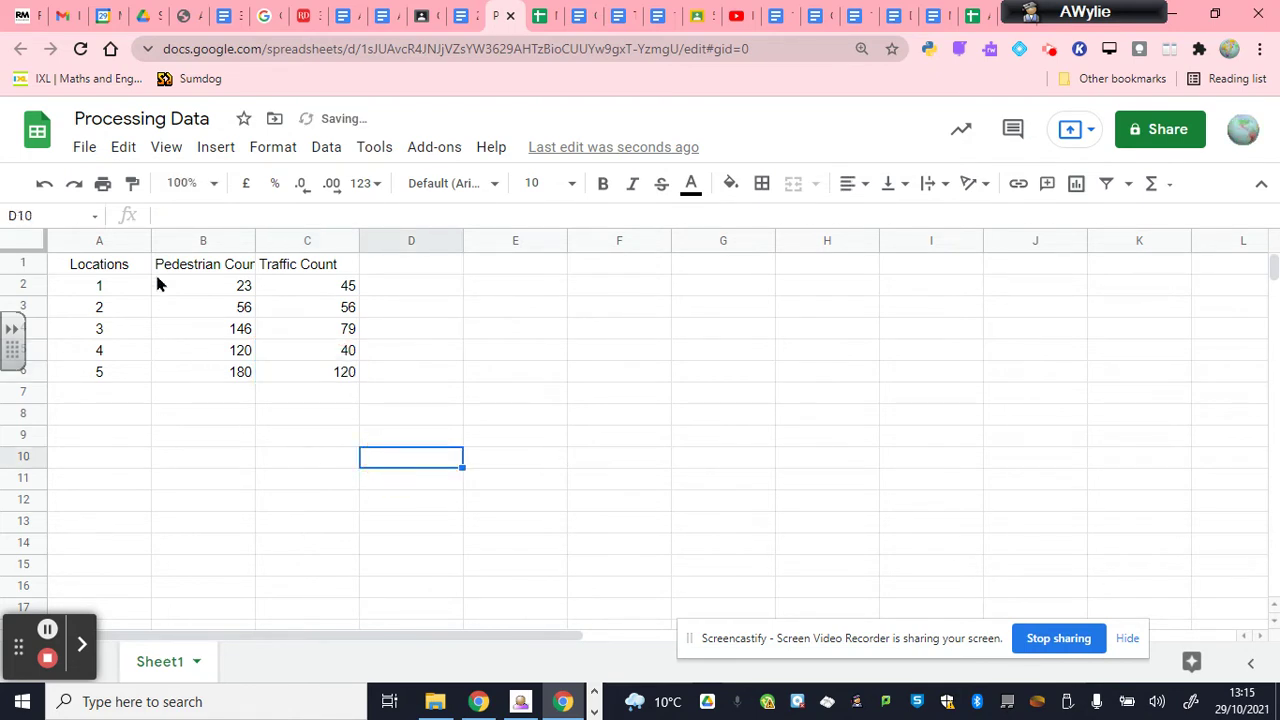
pyautogui.moveTo(254, 240); pyautogui.dragTo(270, 240)
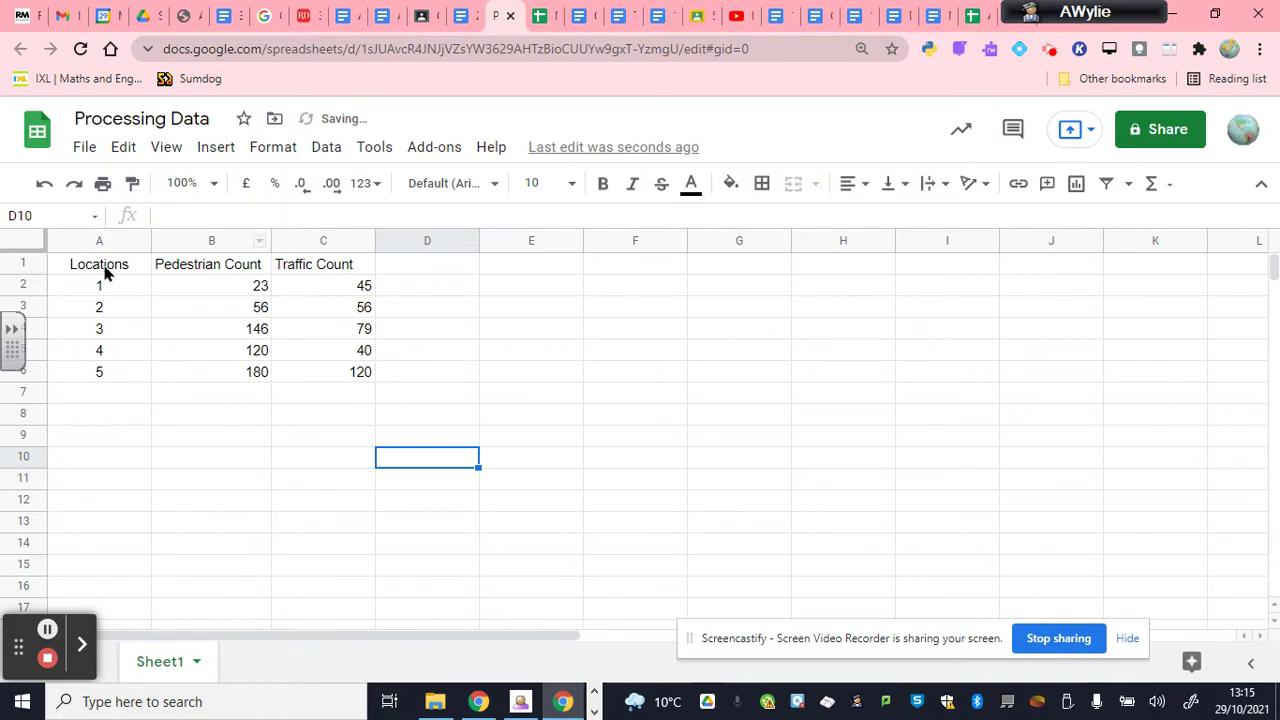
# Centre all values in the table A1:C6 and put borders around every cell.
pyautogui.moveTo(148, 266); pyautogui.dragTo(322, 285)
pyautogui.moveTo(330, 349); pyautogui.dragTo(329, 373)
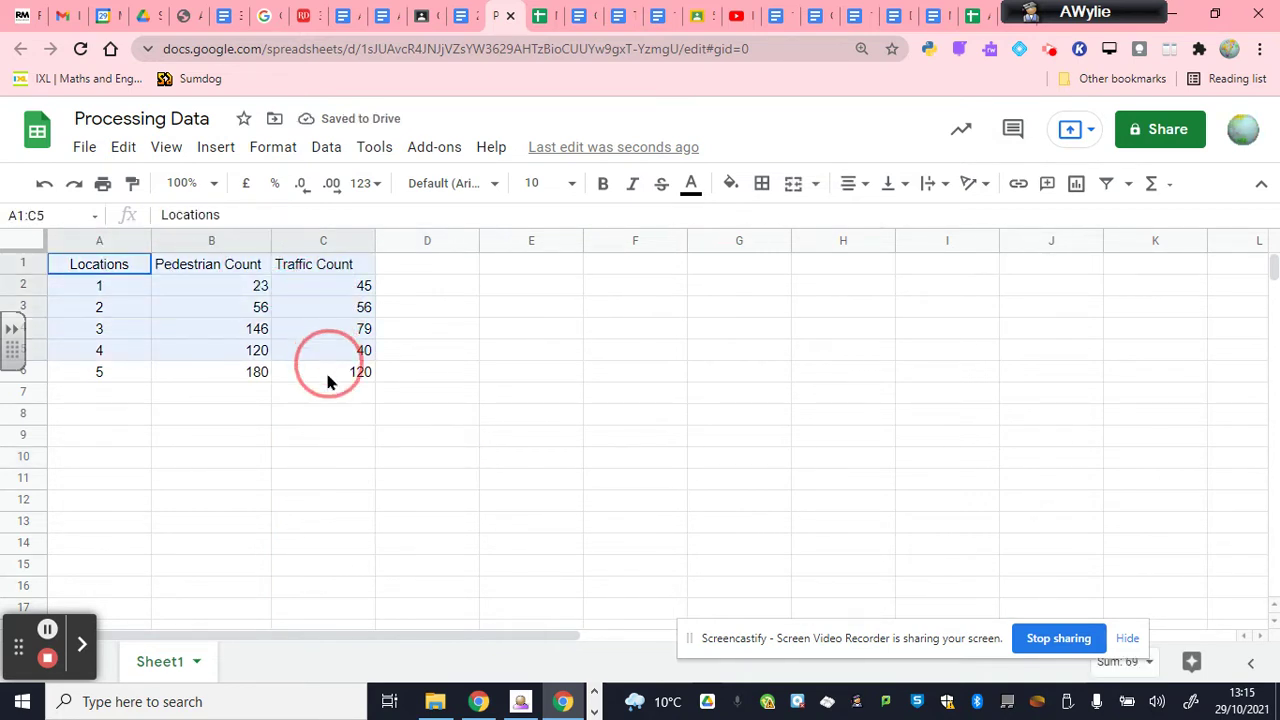
pyautogui.click(852, 185)
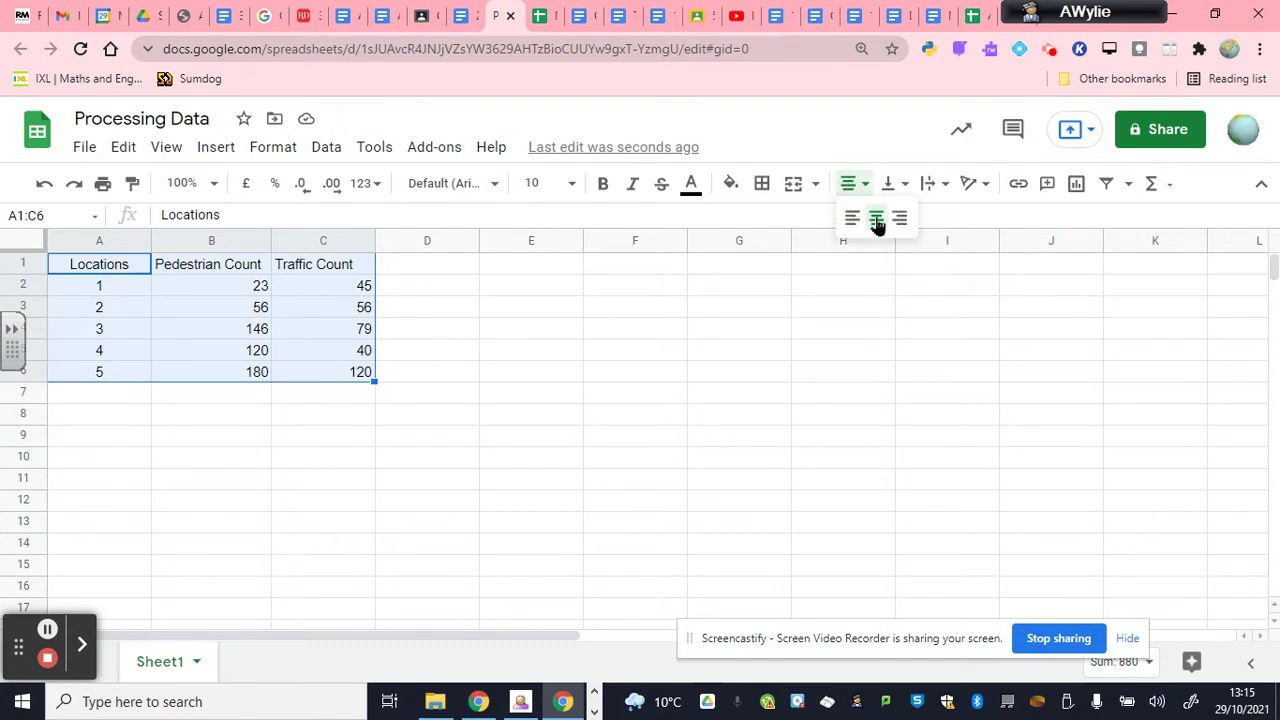
pyautogui.click(876, 217)
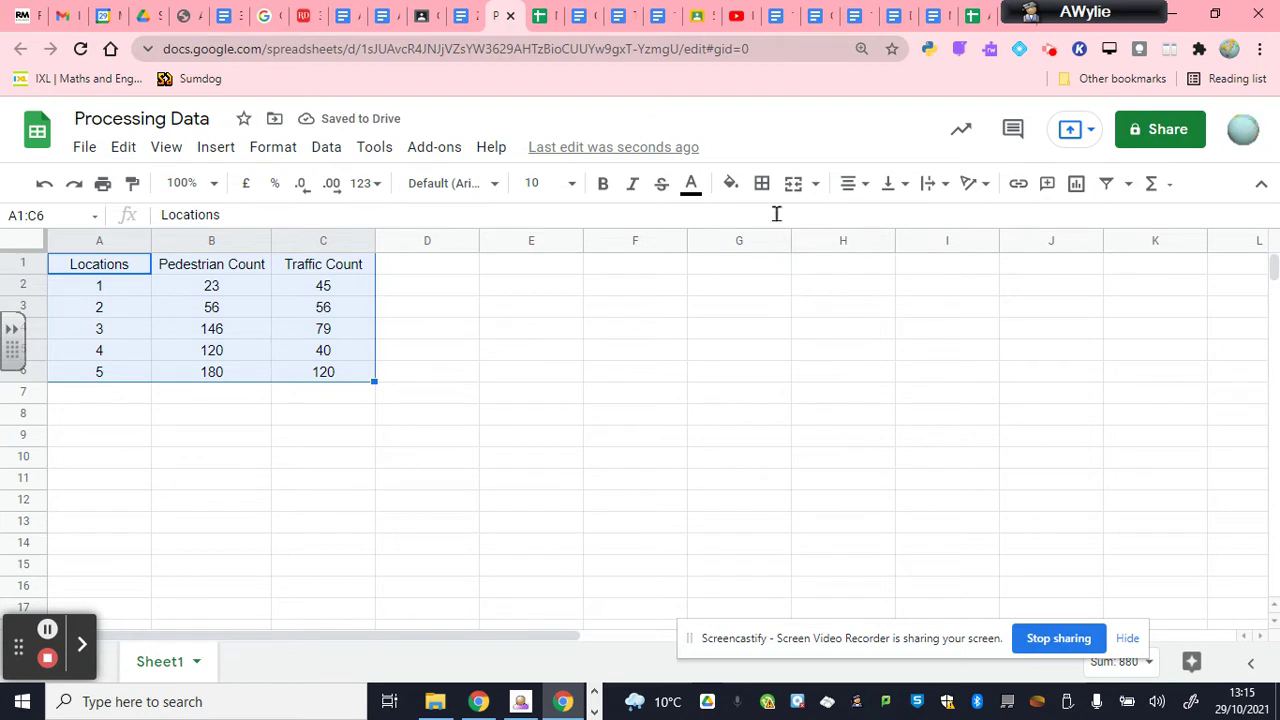
pyautogui.click(763, 185)
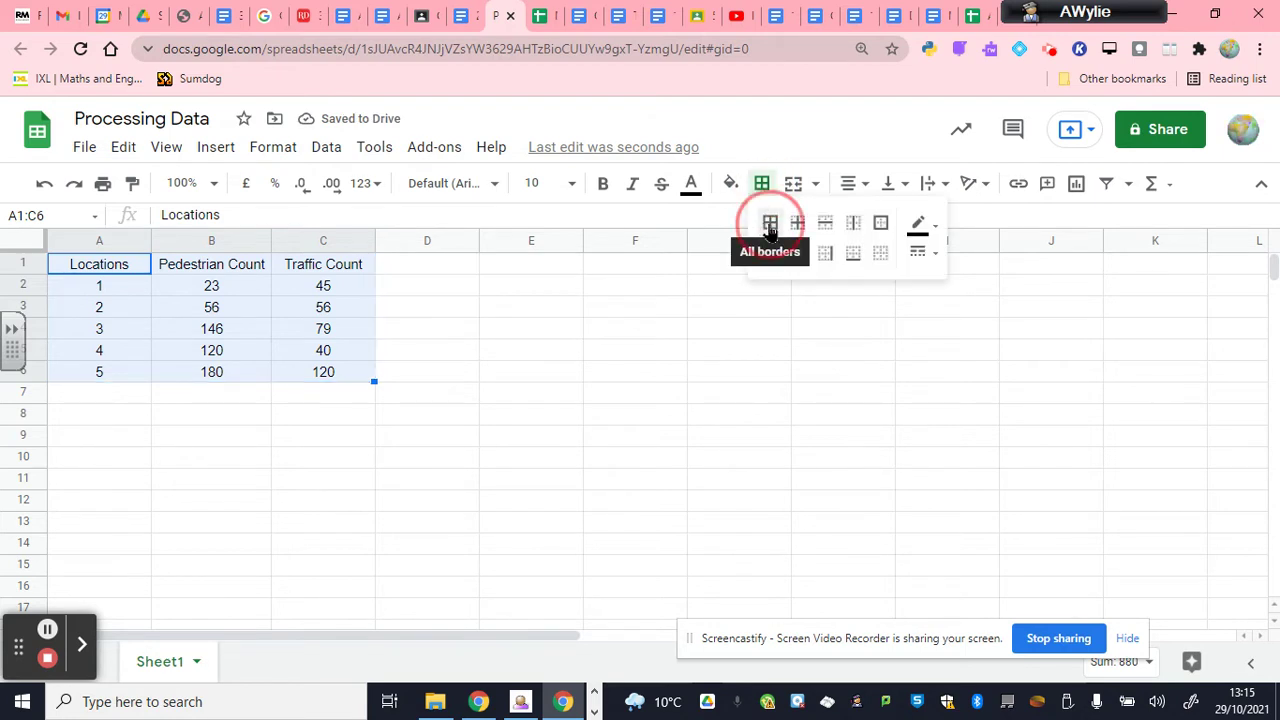
pyautogui.click(769, 223)
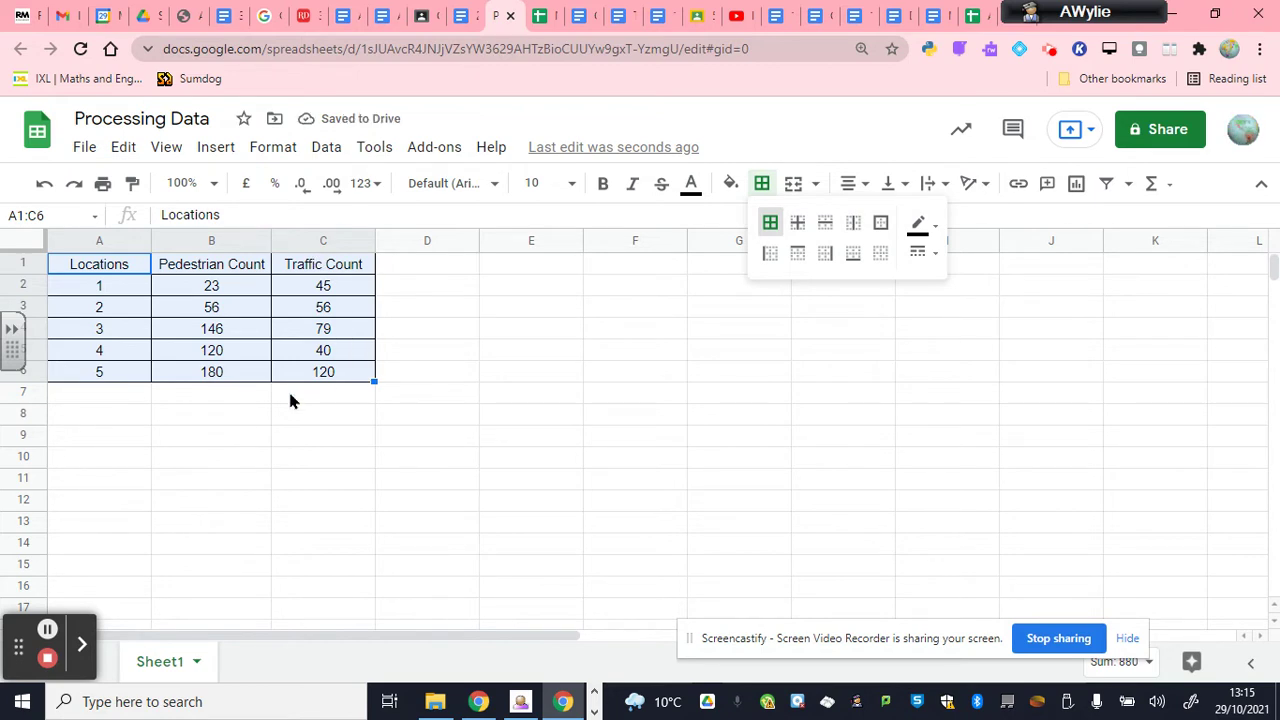
pyautogui.click(291, 438)
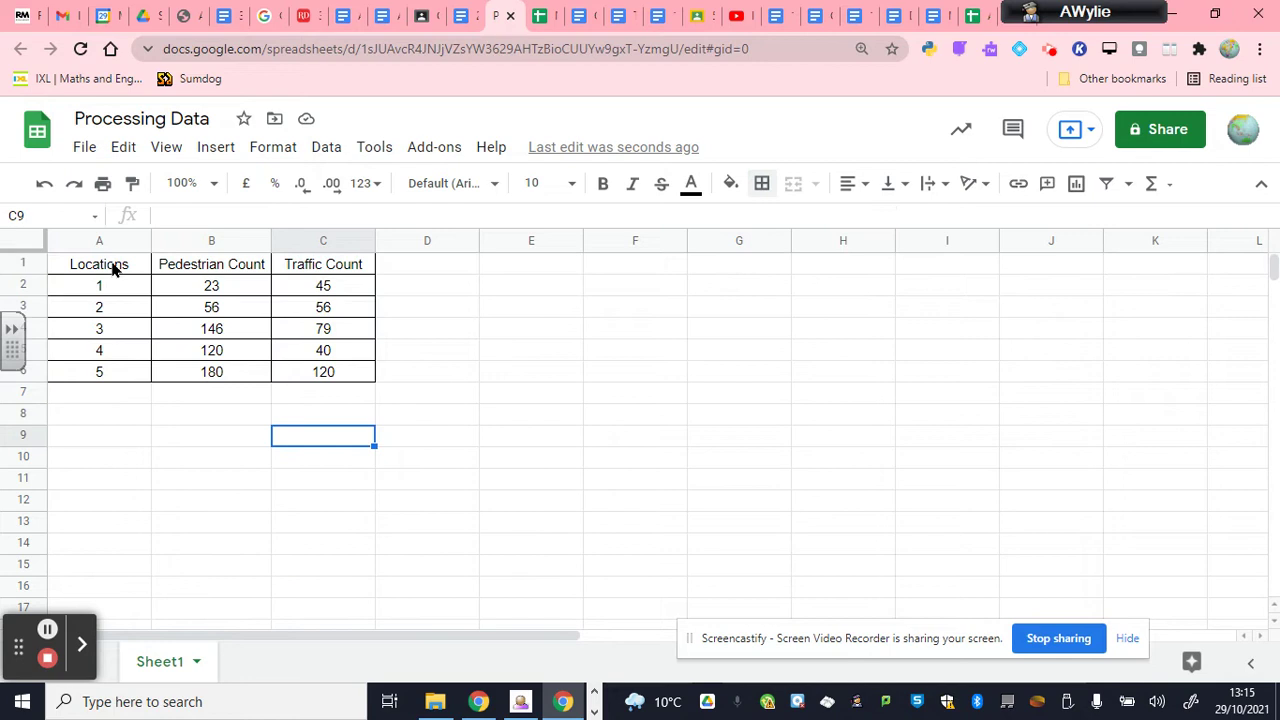
# Make the three column headings and the location numbers 1 to 5 bold.
pyautogui.moveTo(115, 268); pyautogui.dragTo(355, 266)
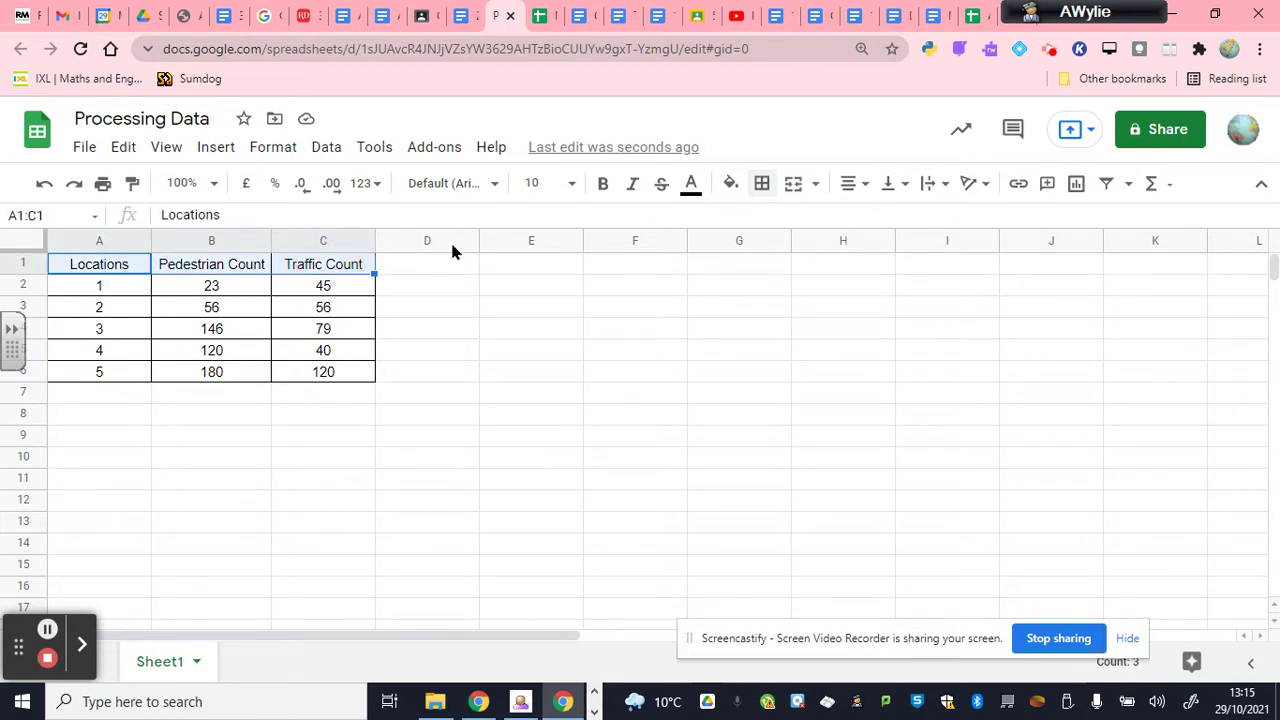
pyautogui.click(603, 183)
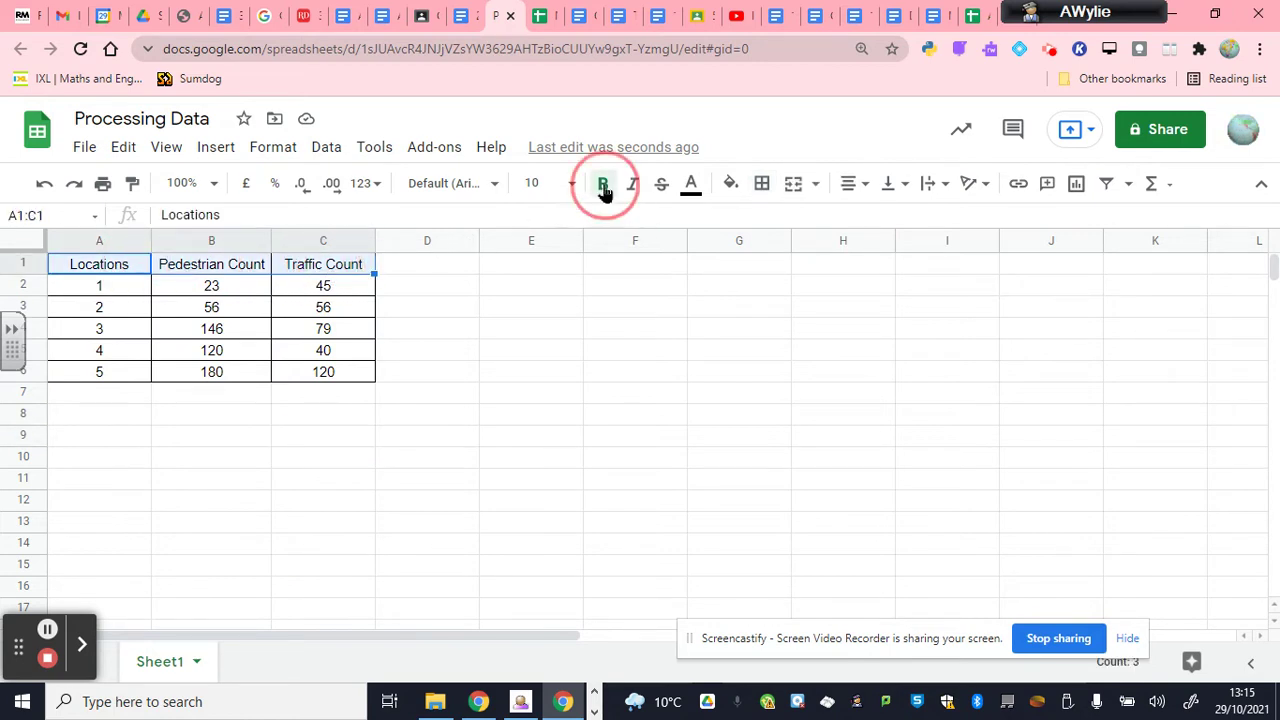
pyautogui.click(552, 455)
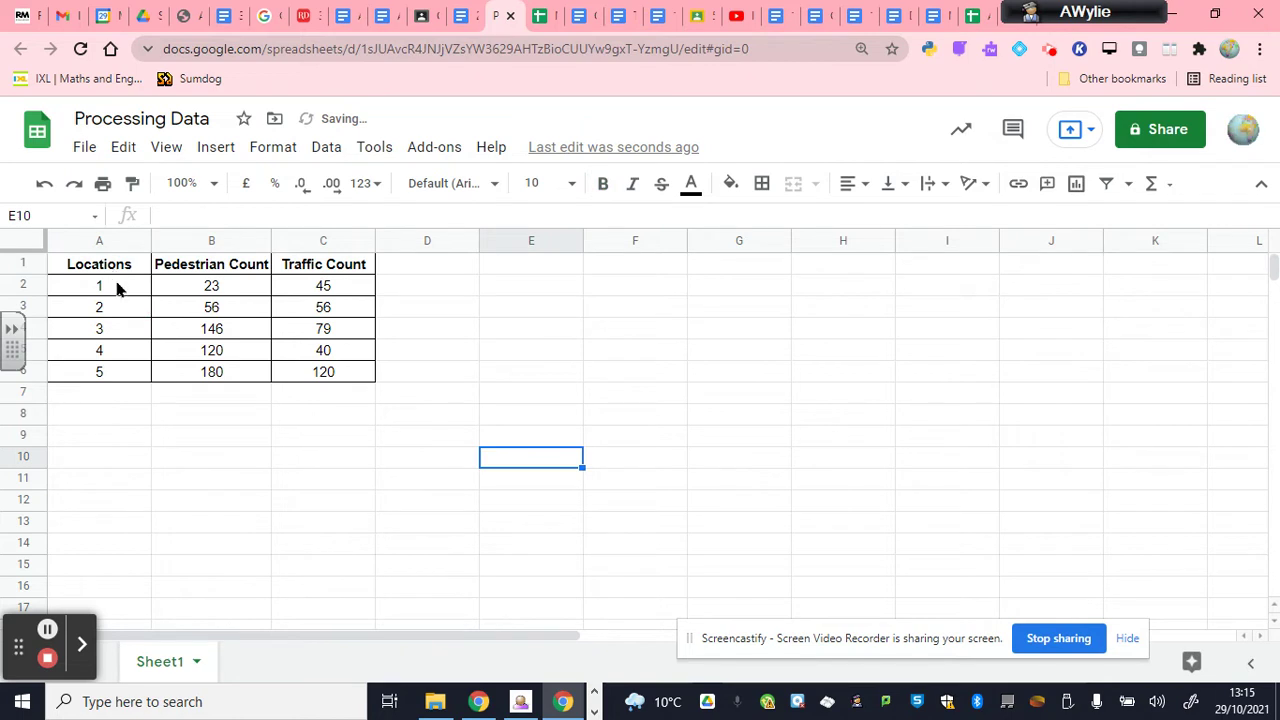
pyautogui.moveTo(116, 287); pyautogui.dragTo(110, 380)
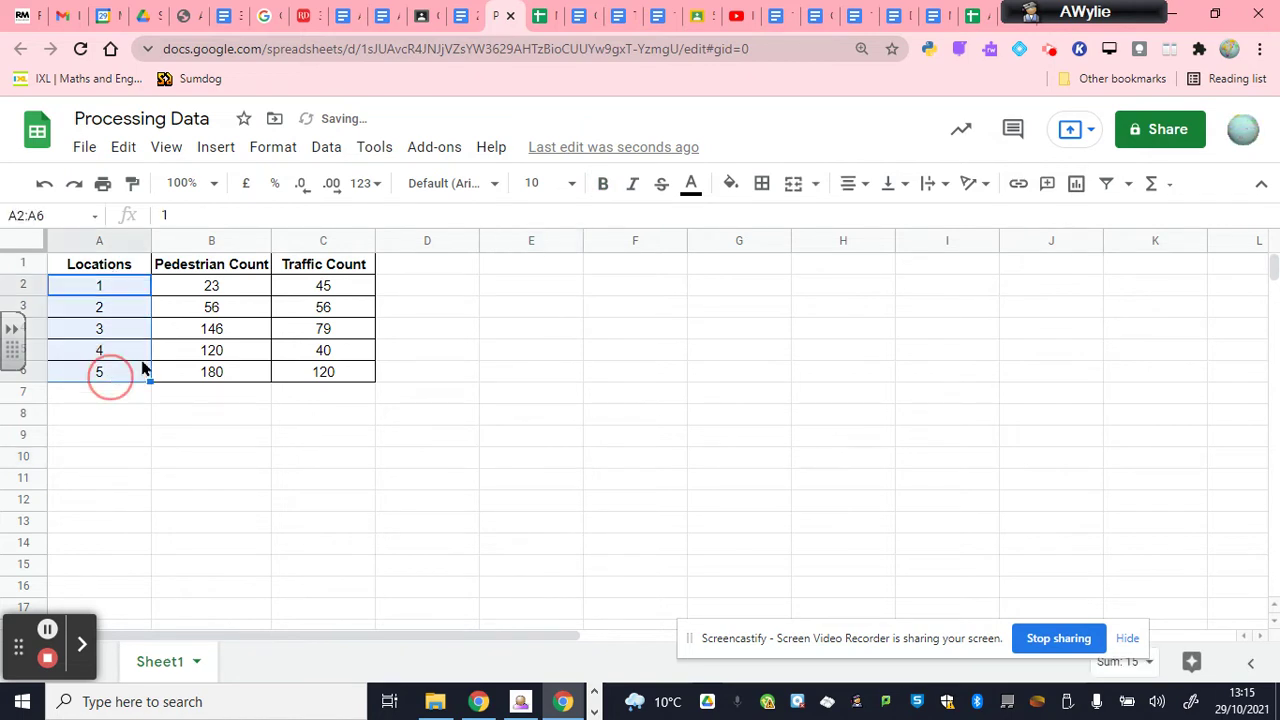
pyautogui.click(603, 183)
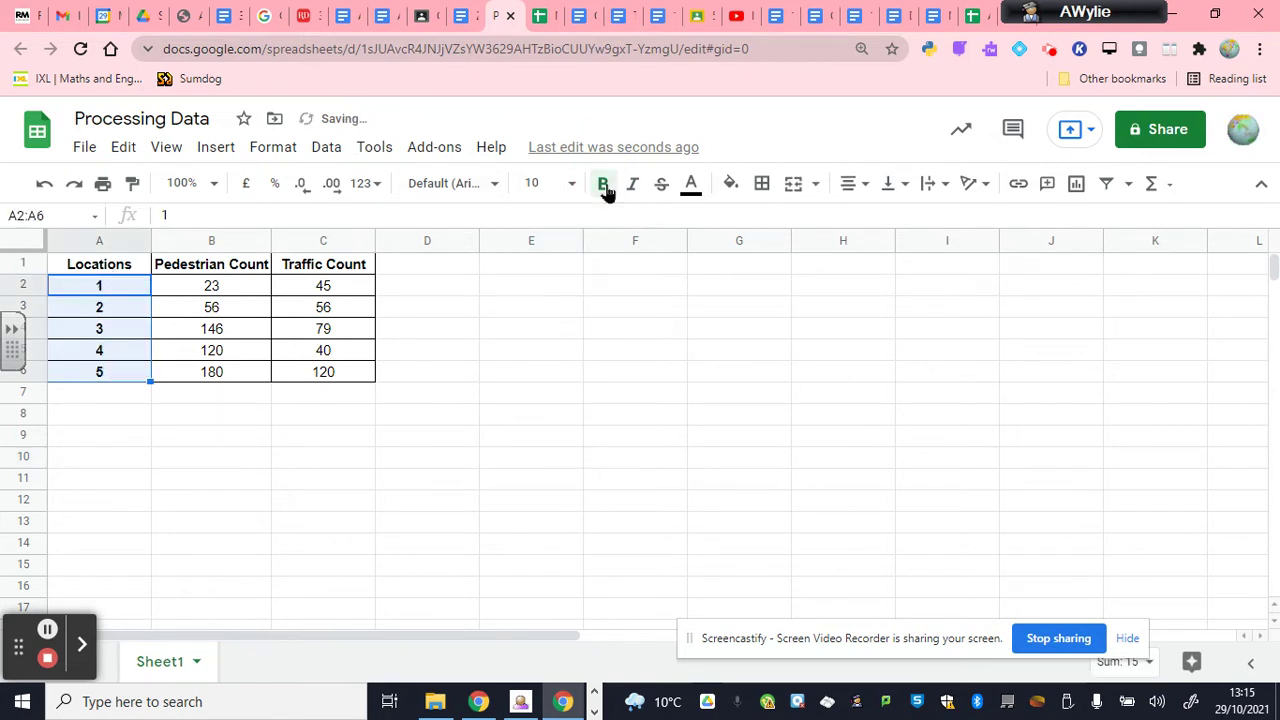
pyautogui.click(558, 461)
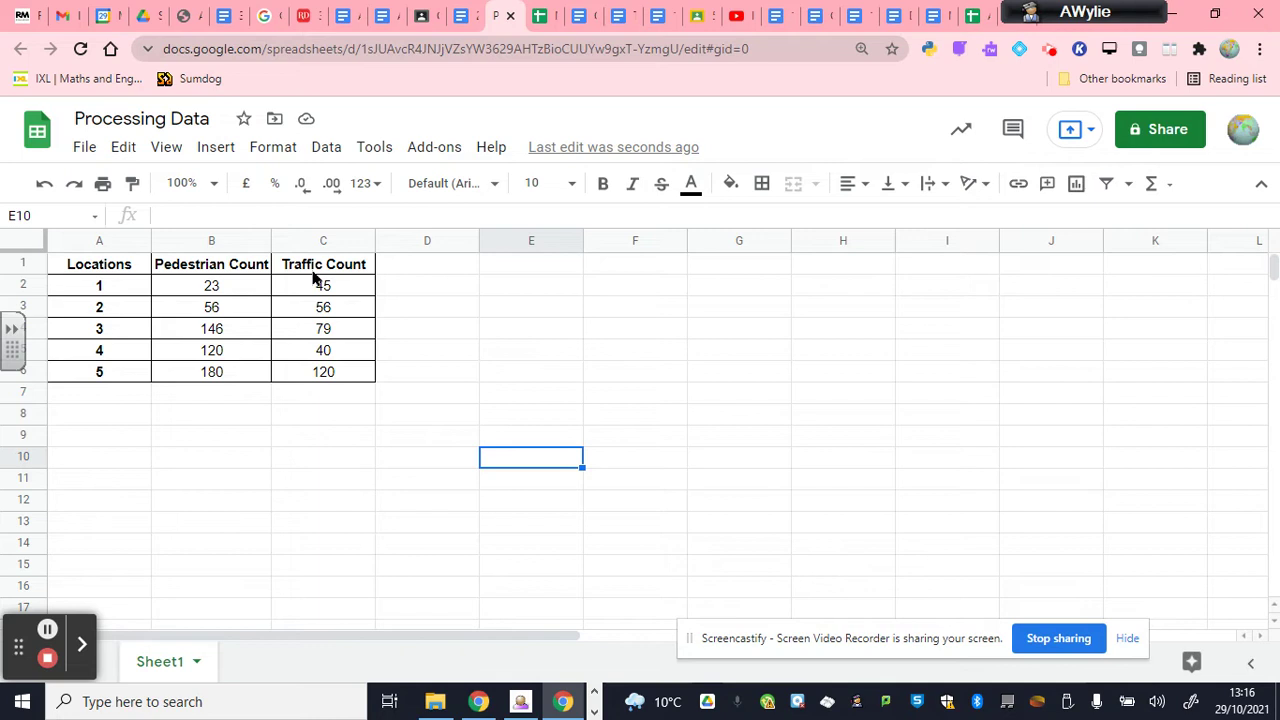
pyautogui.click(212, 289)
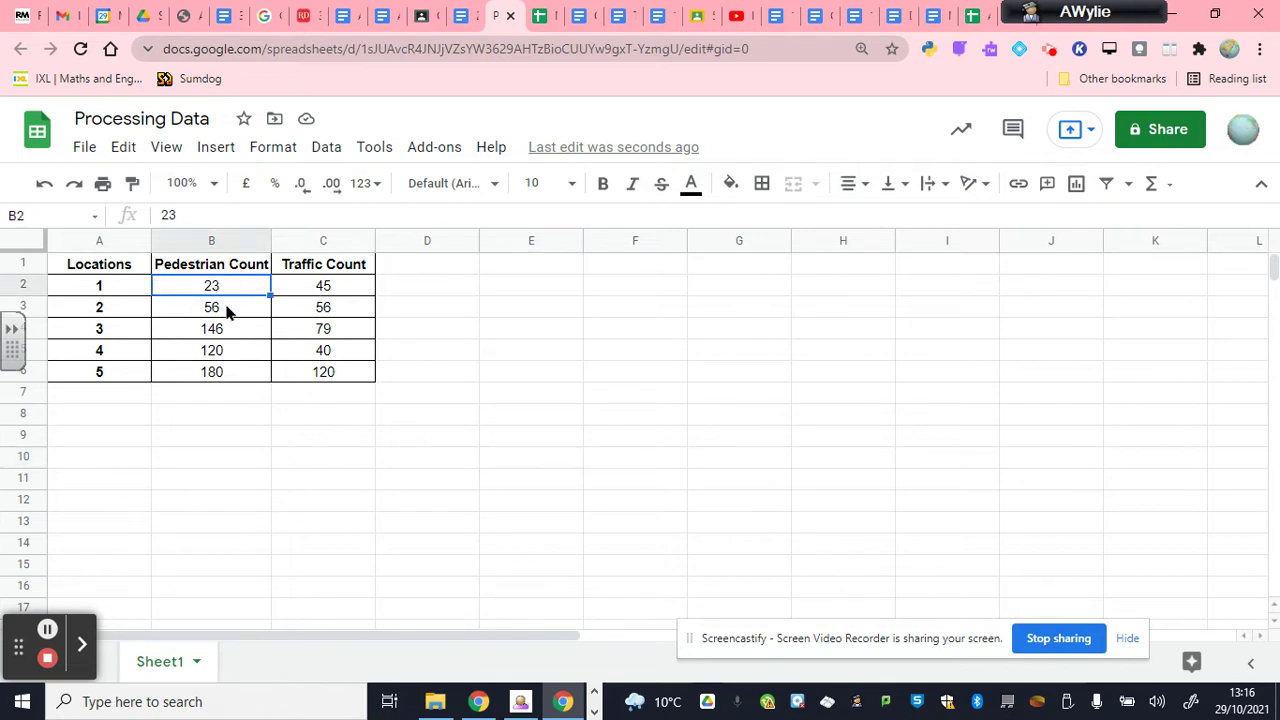
pyautogui.click(327, 352)
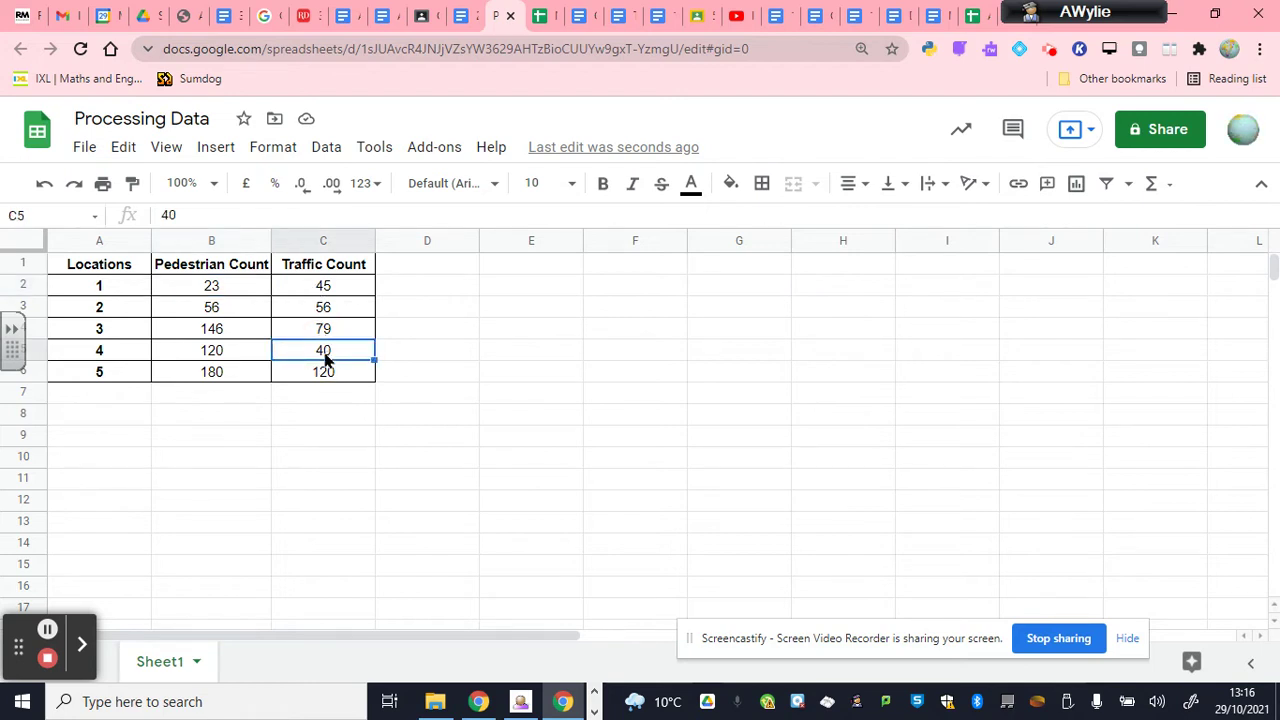
pyautogui.click(234, 381)
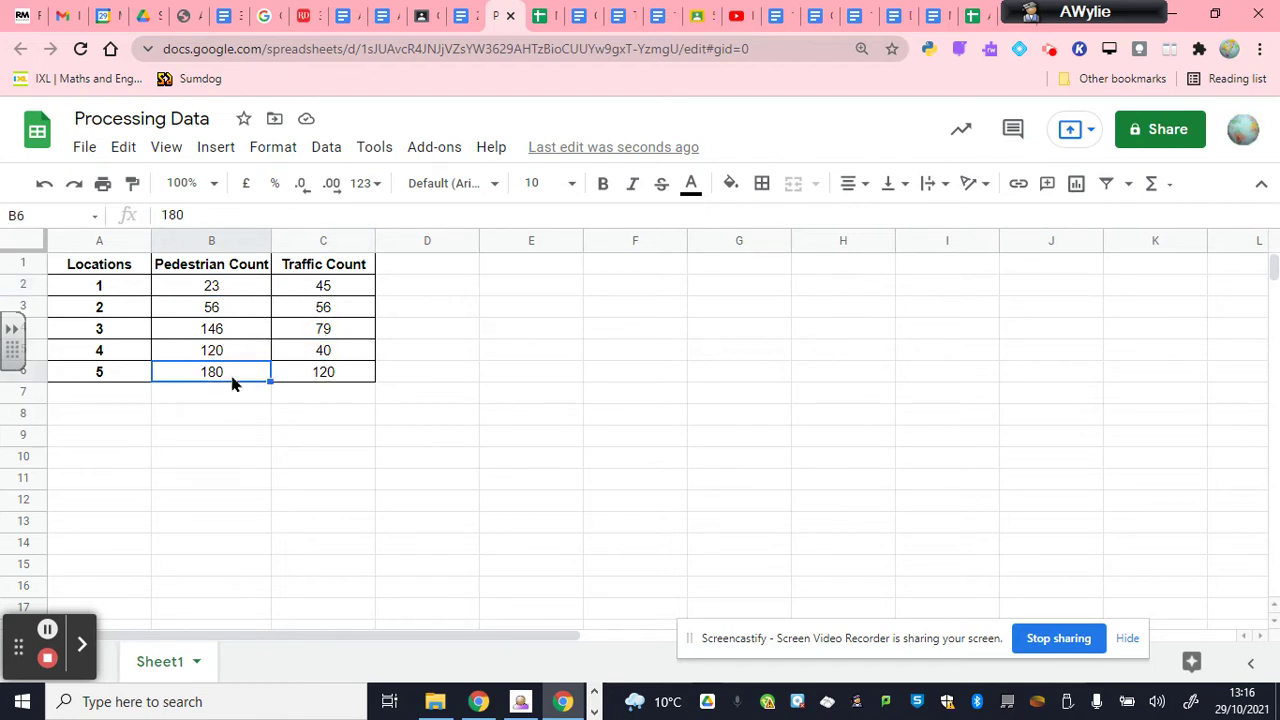
pyautogui.click(309, 375)
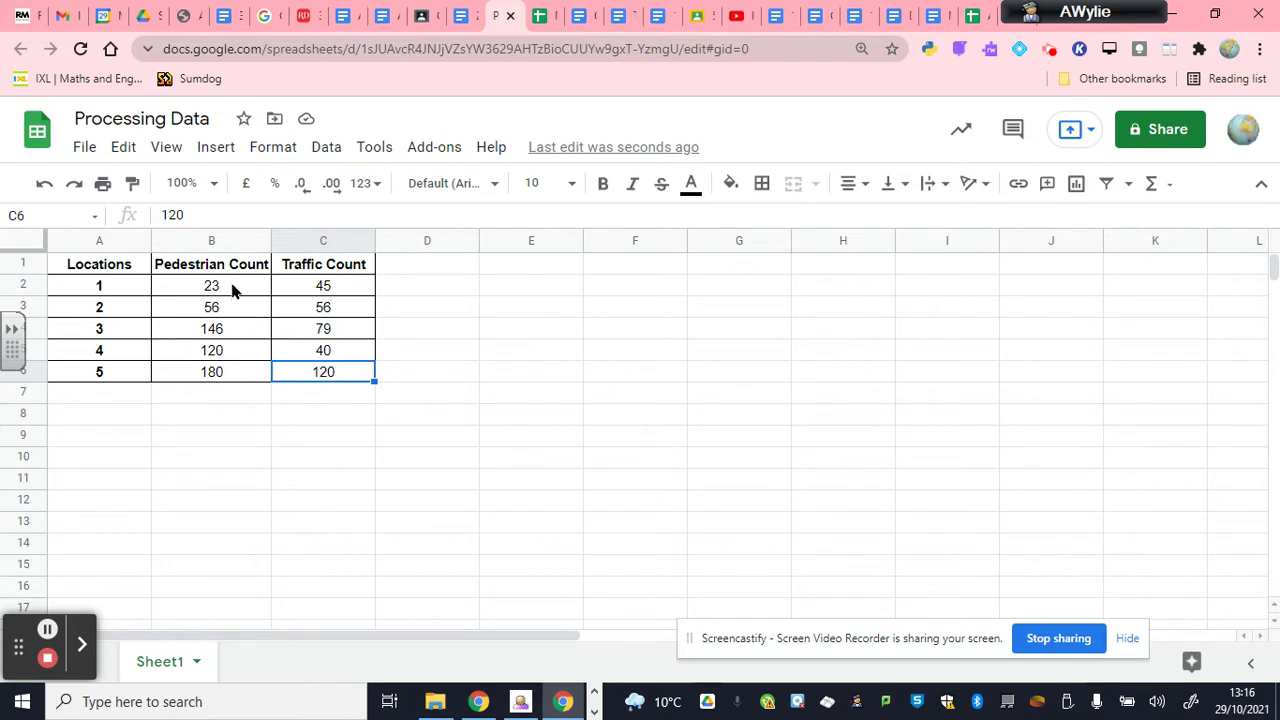
pyautogui.moveTo(232, 290); pyautogui.dragTo(223, 398)
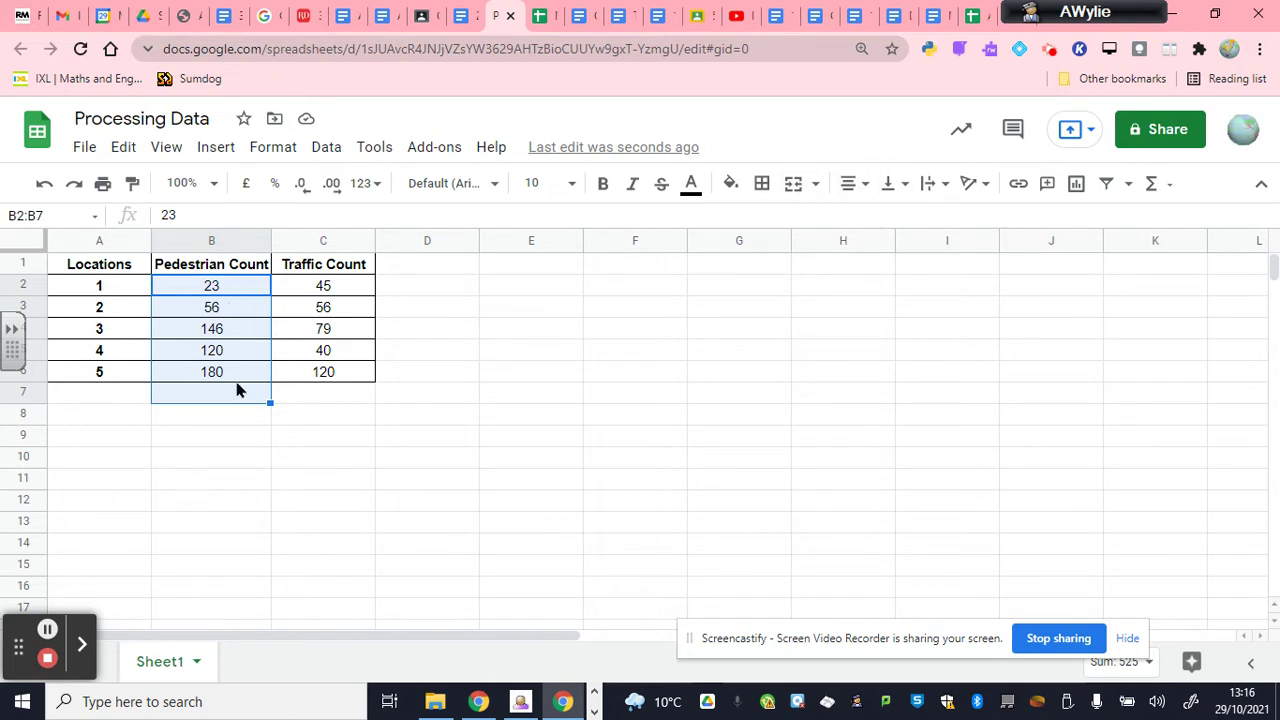
pyautogui.click(237, 387)
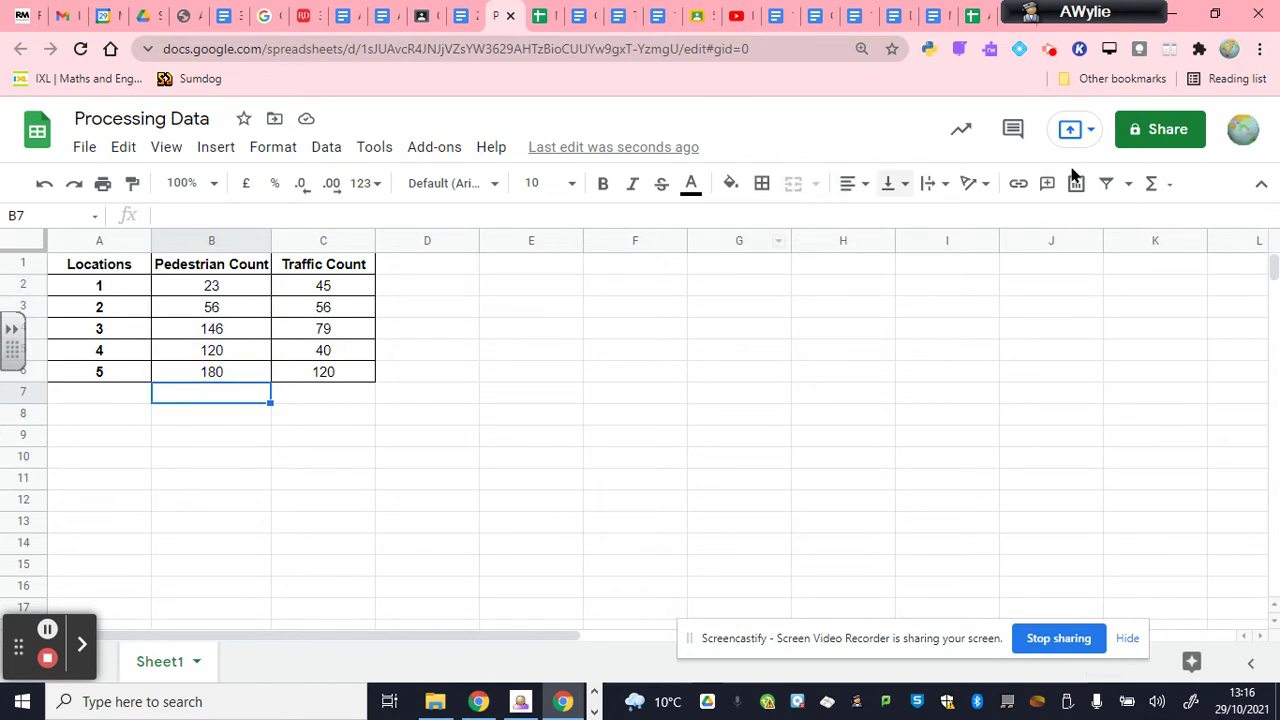
pyautogui.click(1151, 184)
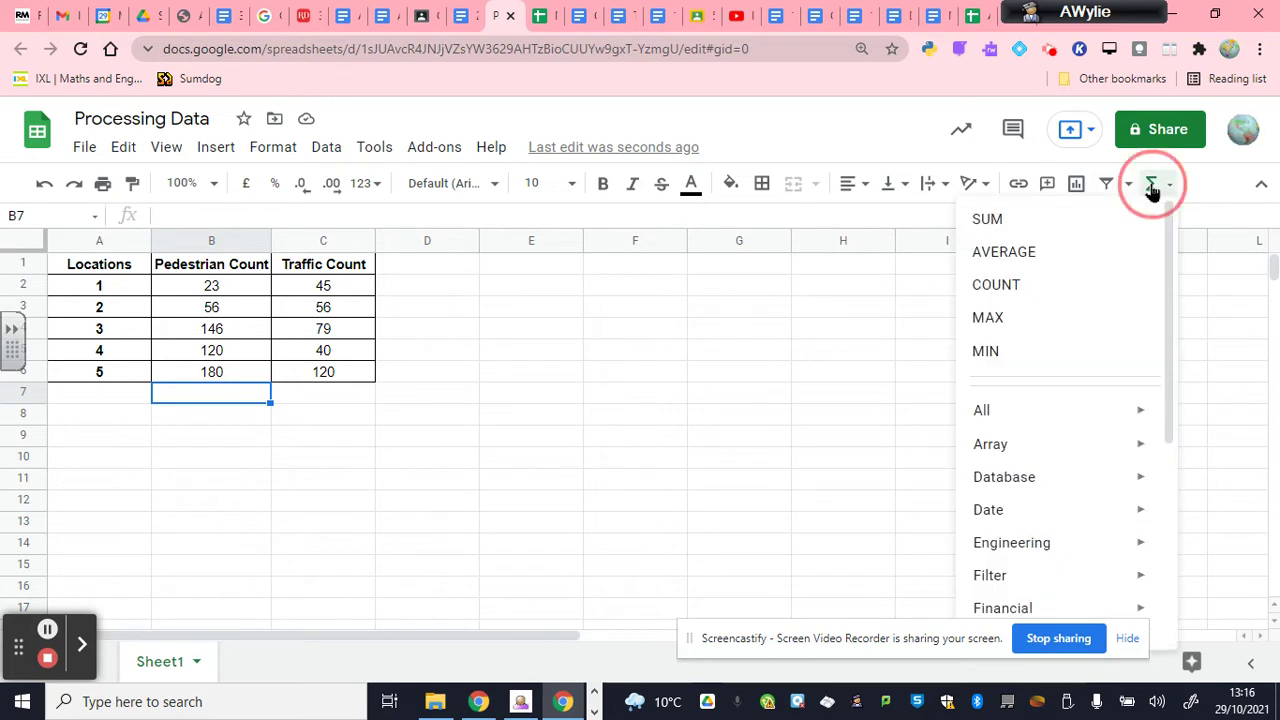
pyautogui.click(1005, 258)
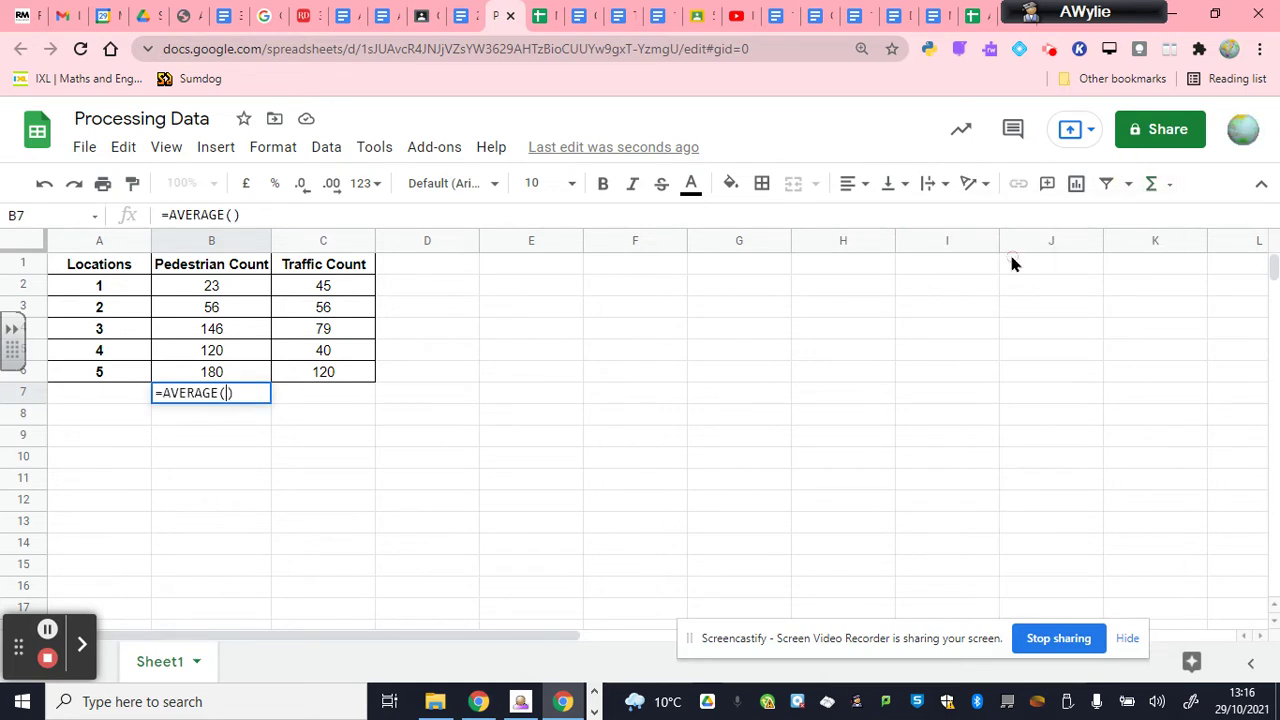
pyautogui.moveTo(231, 286); pyautogui.dragTo(249, 376)
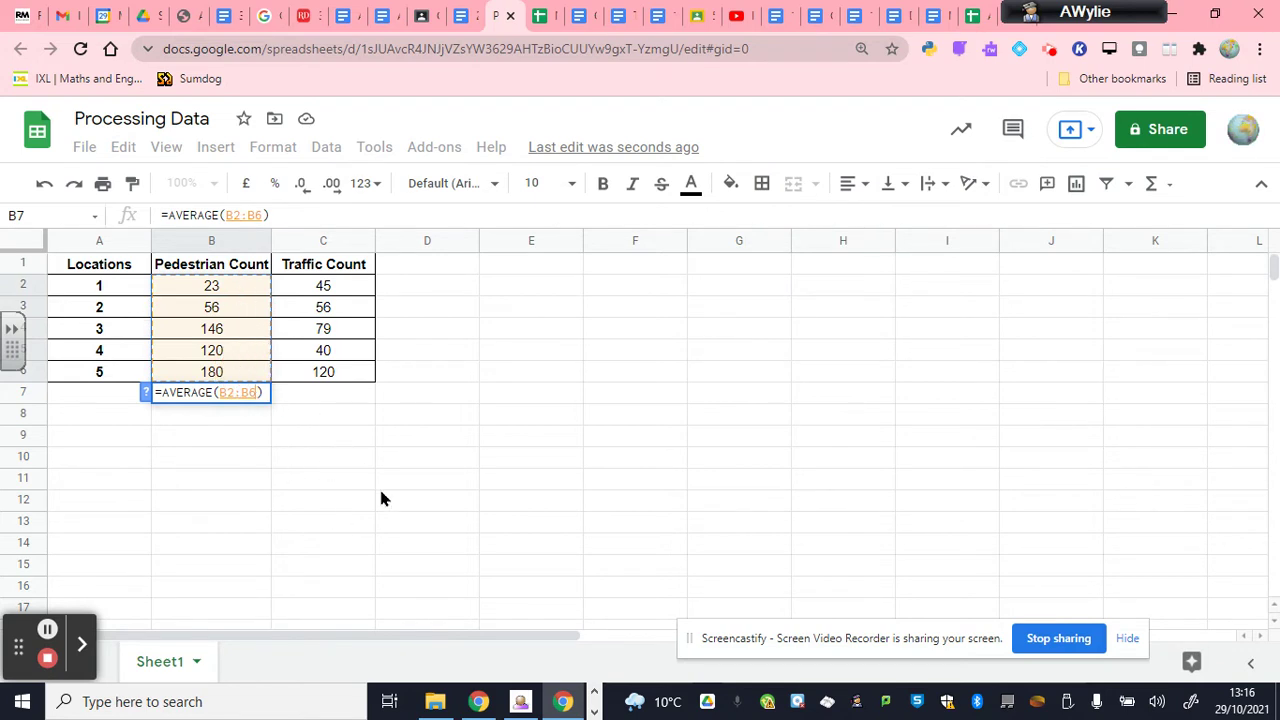
pyautogui.press('Return')
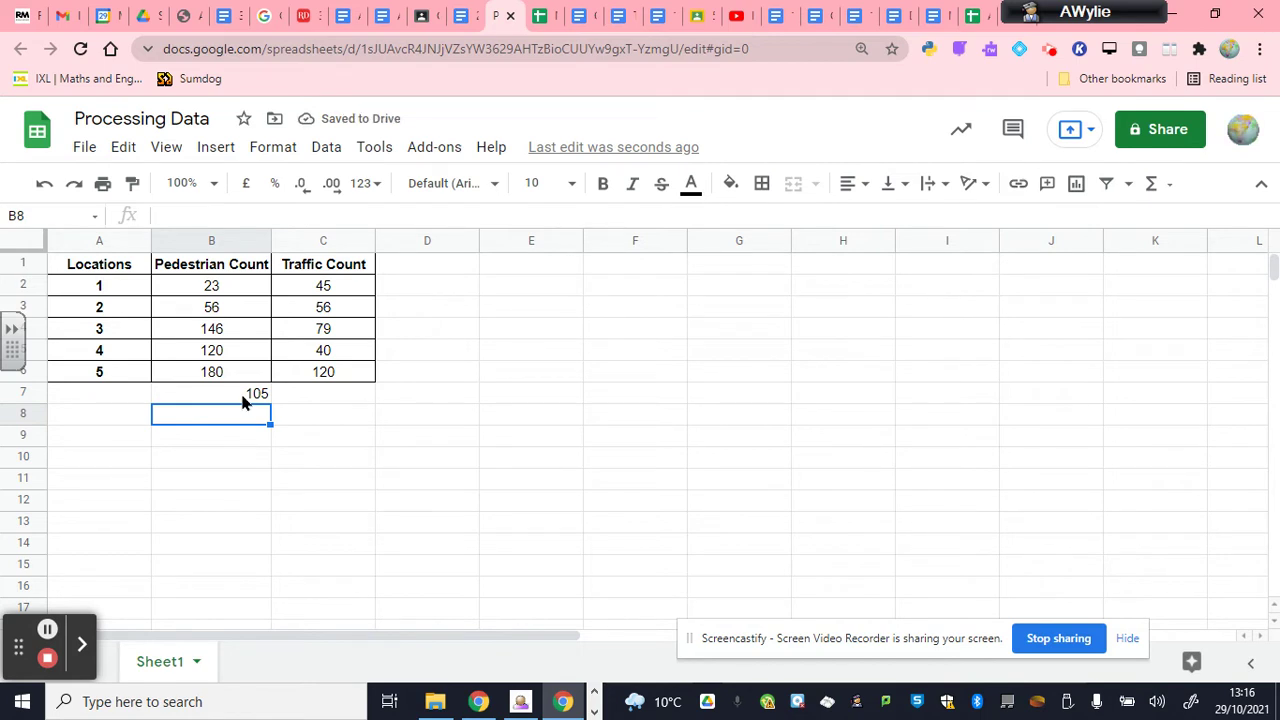
pyautogui.click(242, 401)
pyautogui.press('Delete')
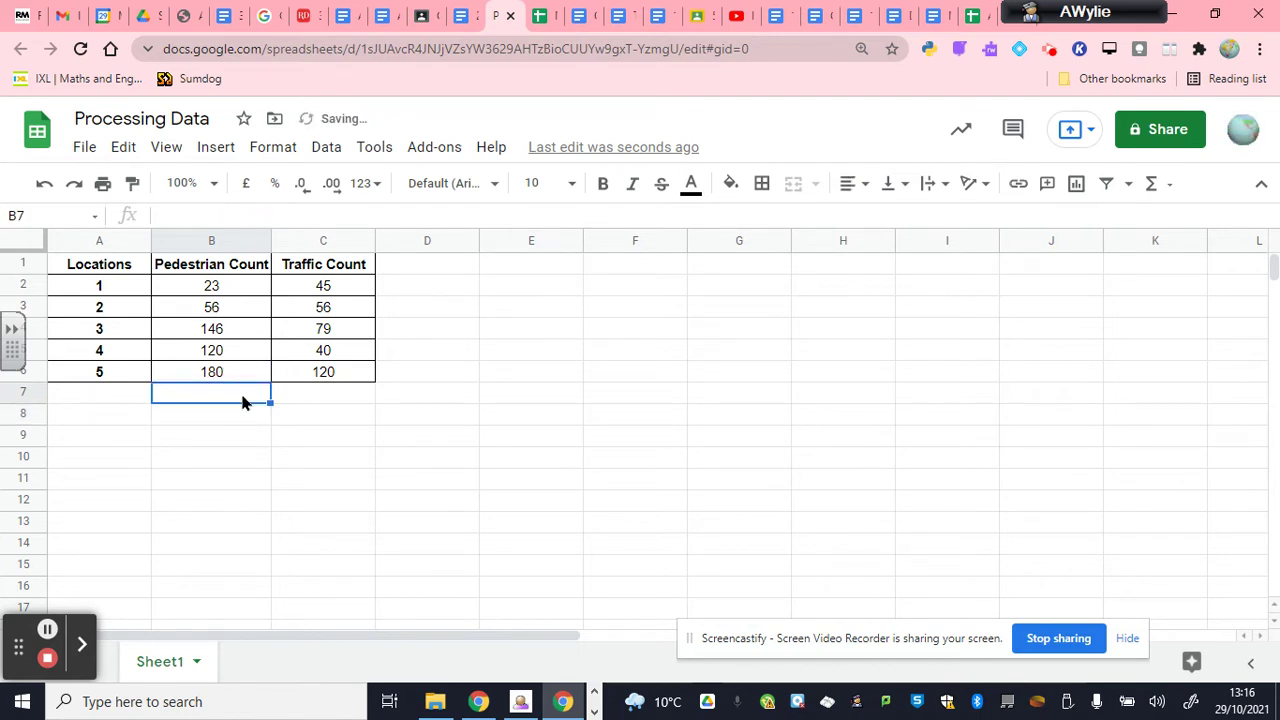
# Insert a MAX formula over B2:B6 in cell B7, then delete the result.
pyautogui.click(1152, 188)
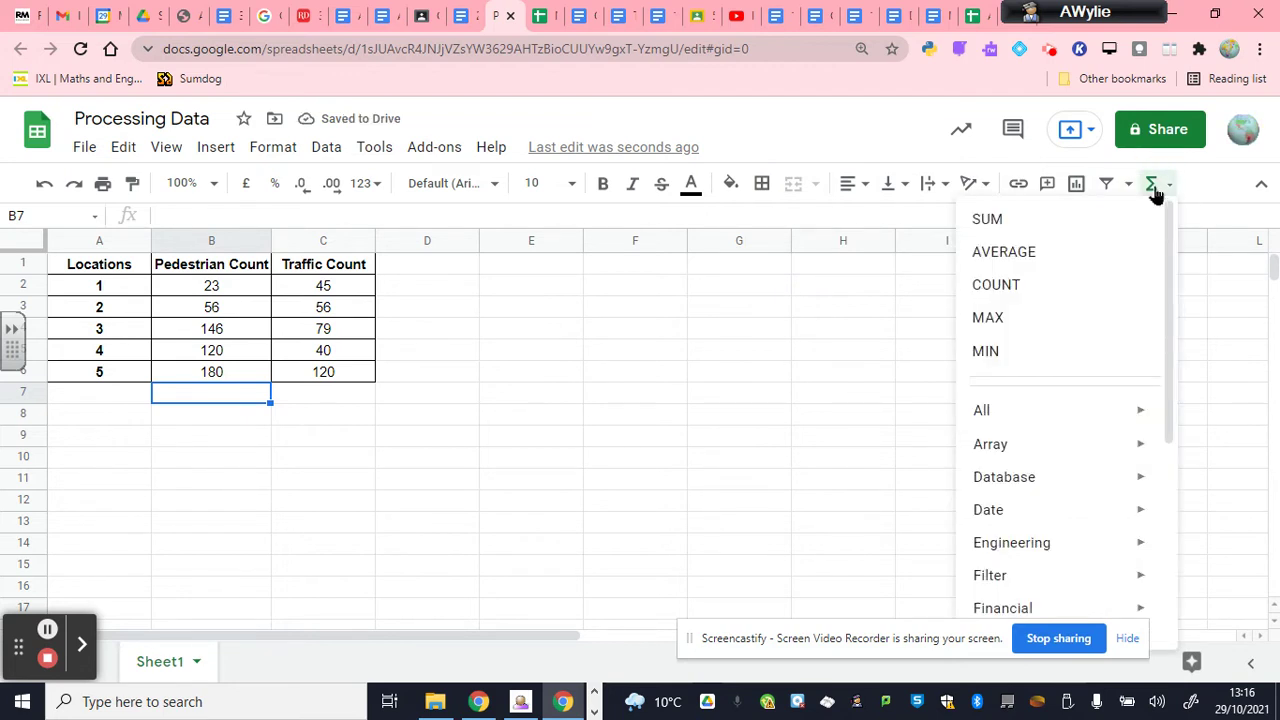
pyautogui.click(1013, 318)
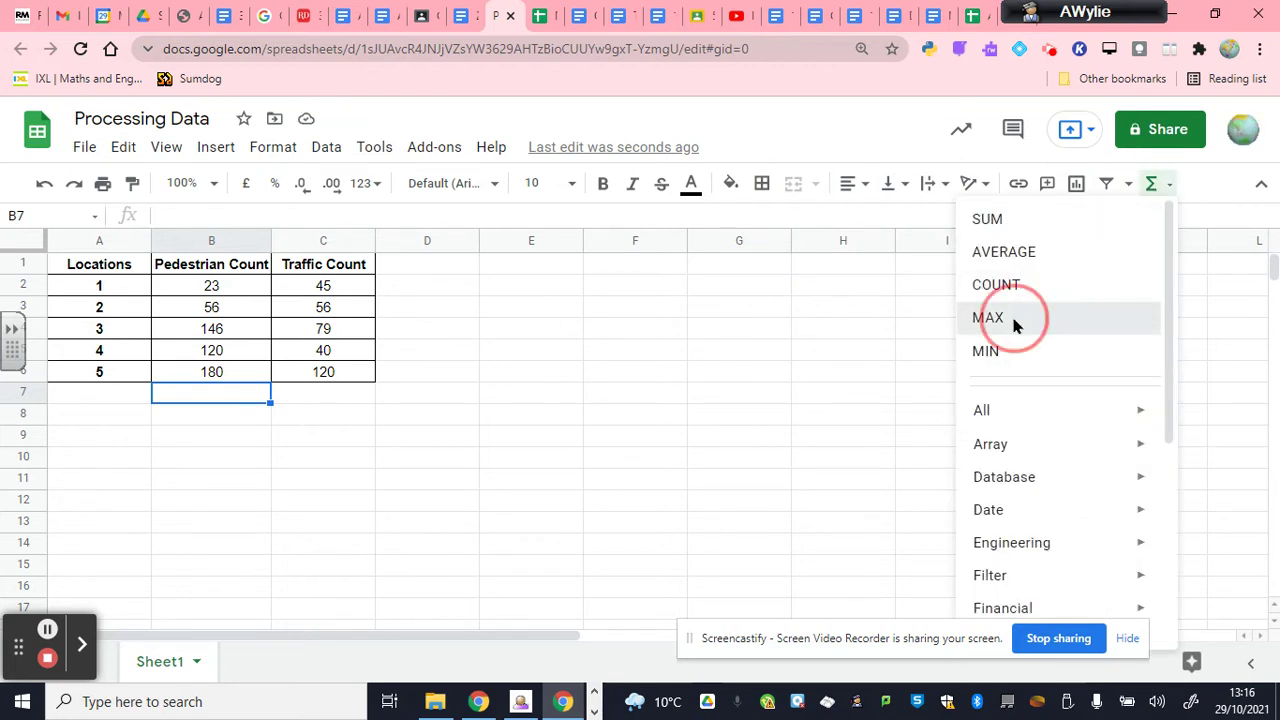
pyautogui.moveTo(243, 286); pyautogui.dragTo(243, 383)
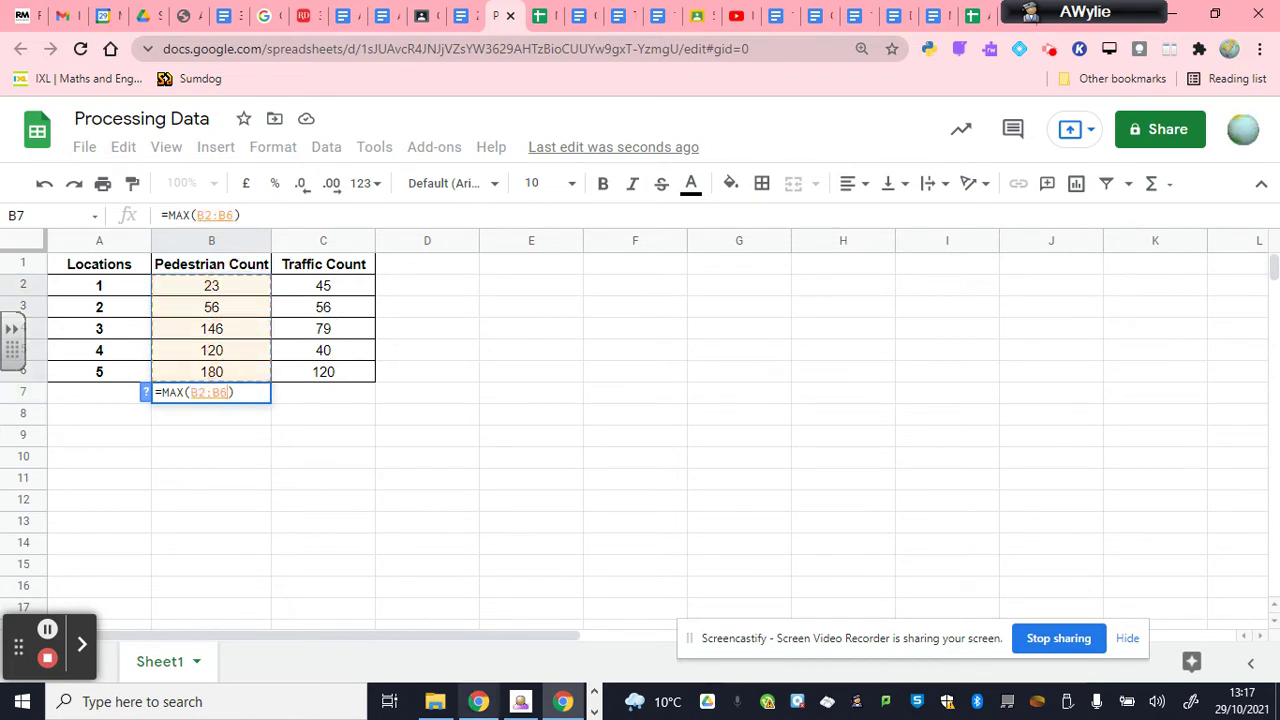
pyautogui.press('Return')
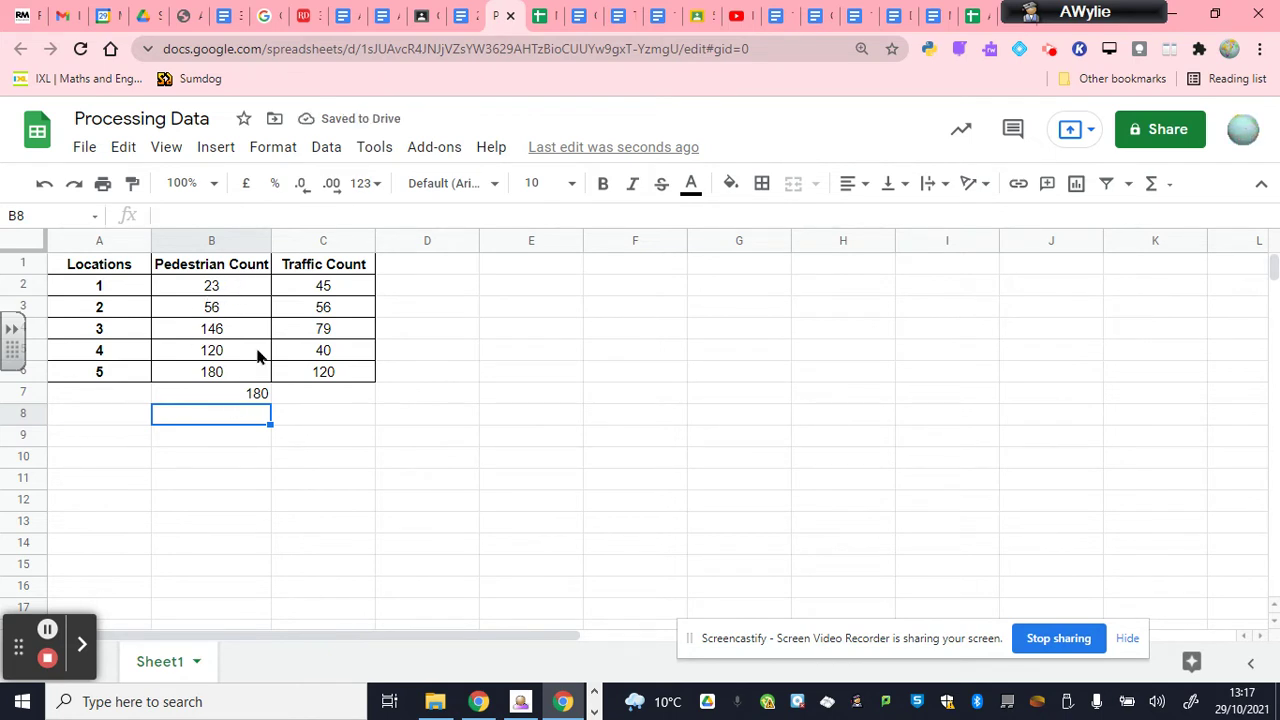
pyautogui.click(258, 395)
pyautogui.press('Delete')
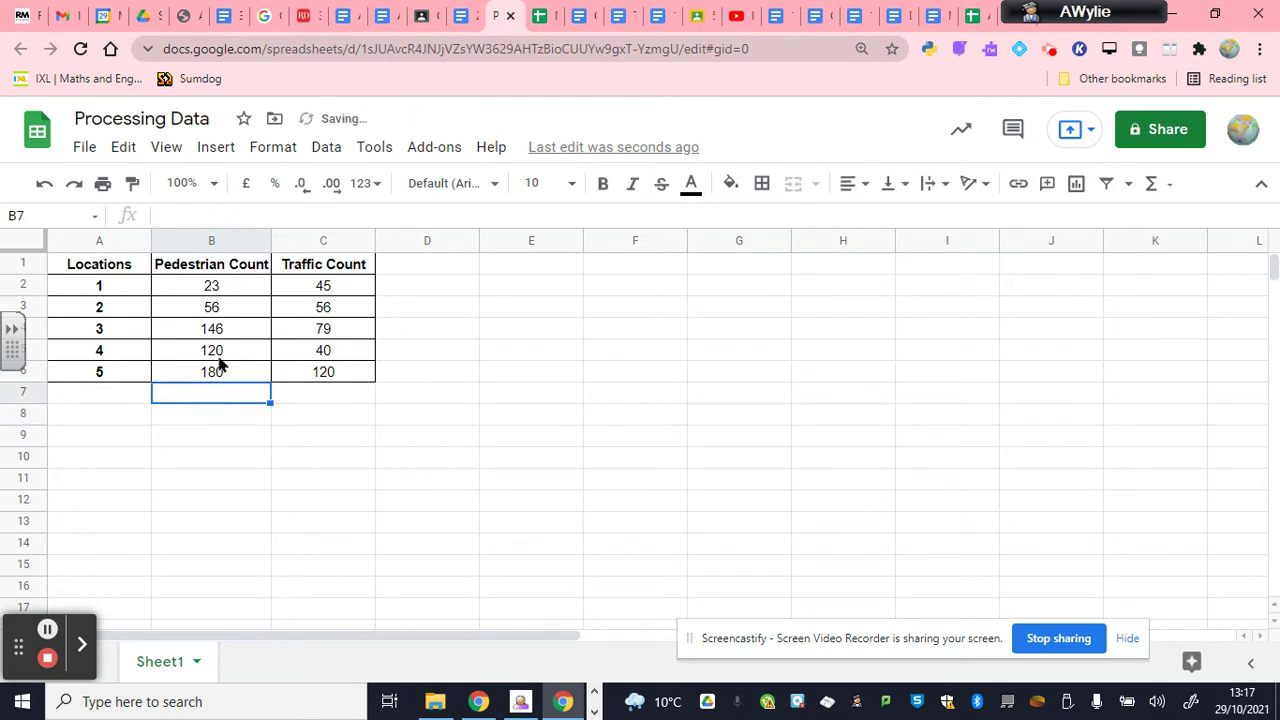
# Reselect the empty cell B7 and bring up the Σ quick functions list.
pyautogui.moveTo(233, 290); pyautogui.dragTo(245, 408)
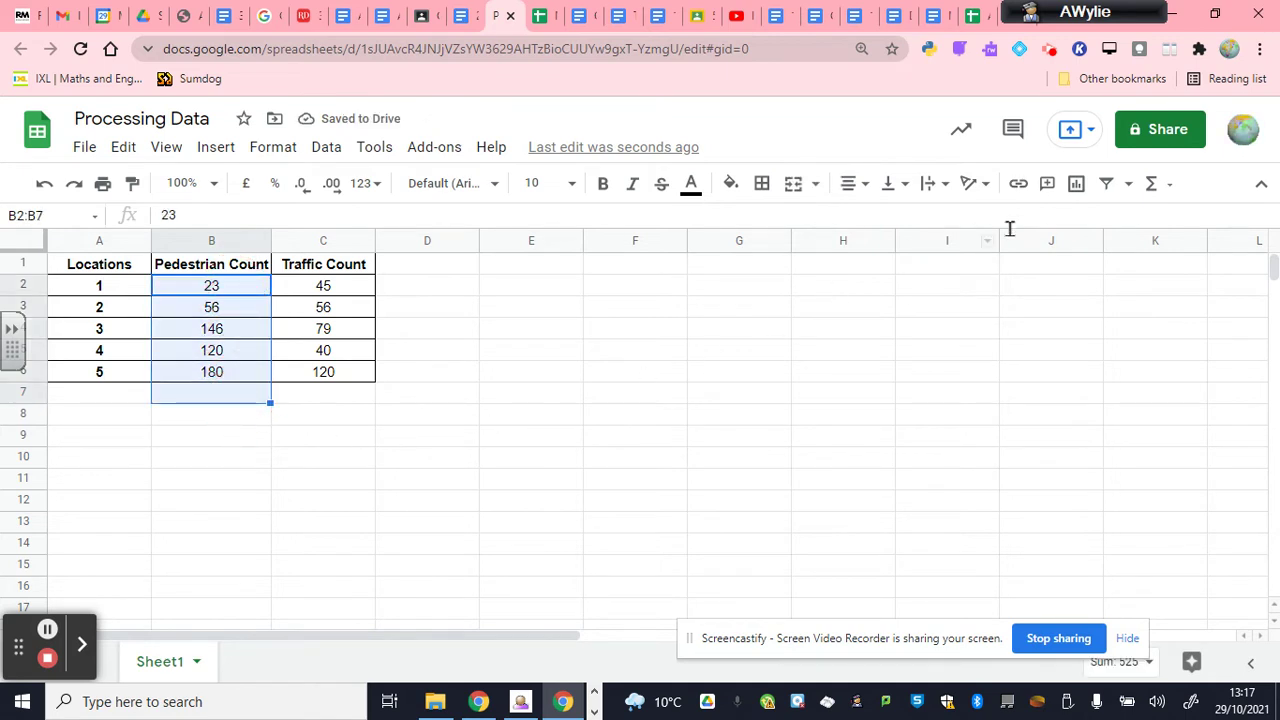
pyautogui.click(404, 415)
pyautogui.click(213, 397)
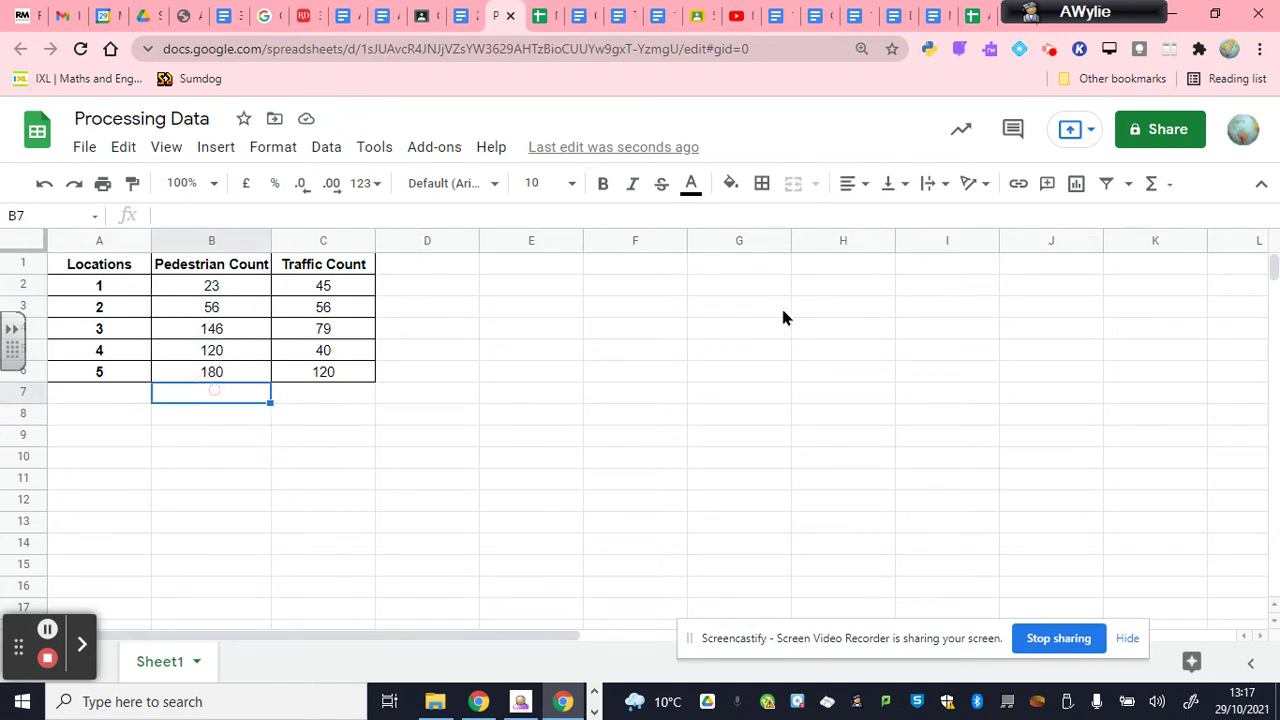
pyautogui.click(1152, 185)
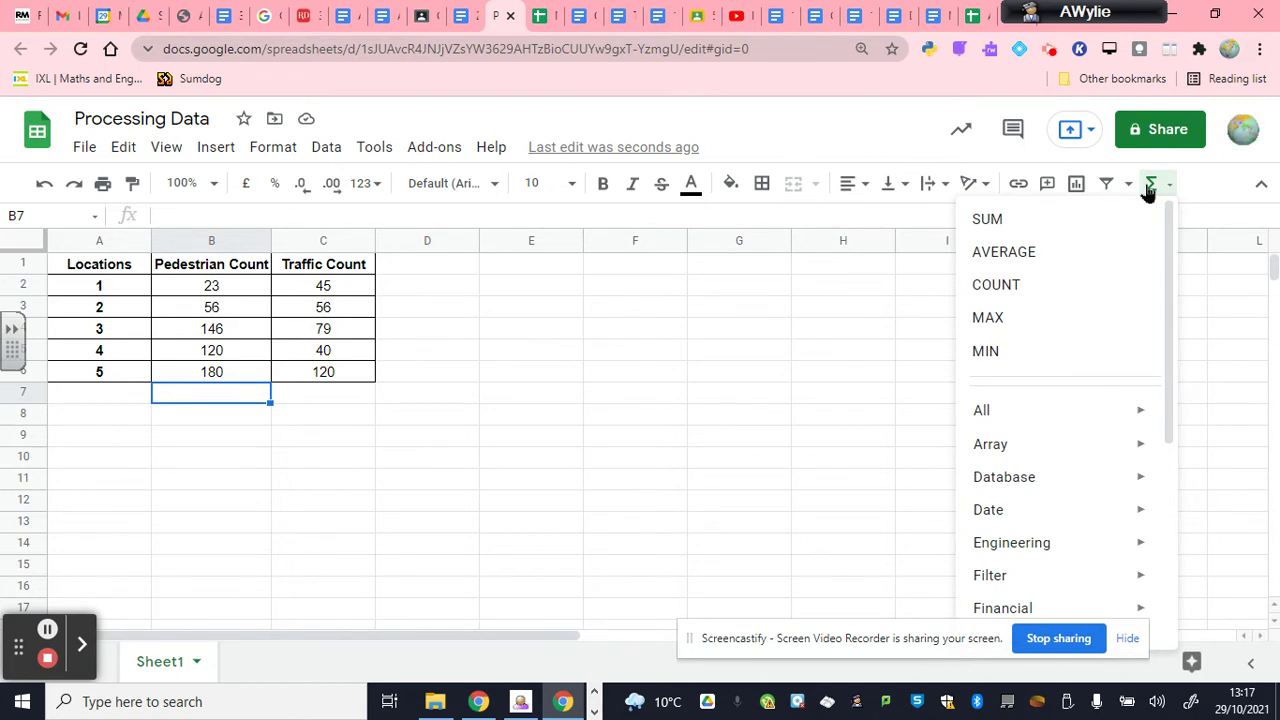
# Dismiss the functions list, pick the Pedestrian Count and Traffic Count headings, then select column B.
pyautogui.click(625, 453)
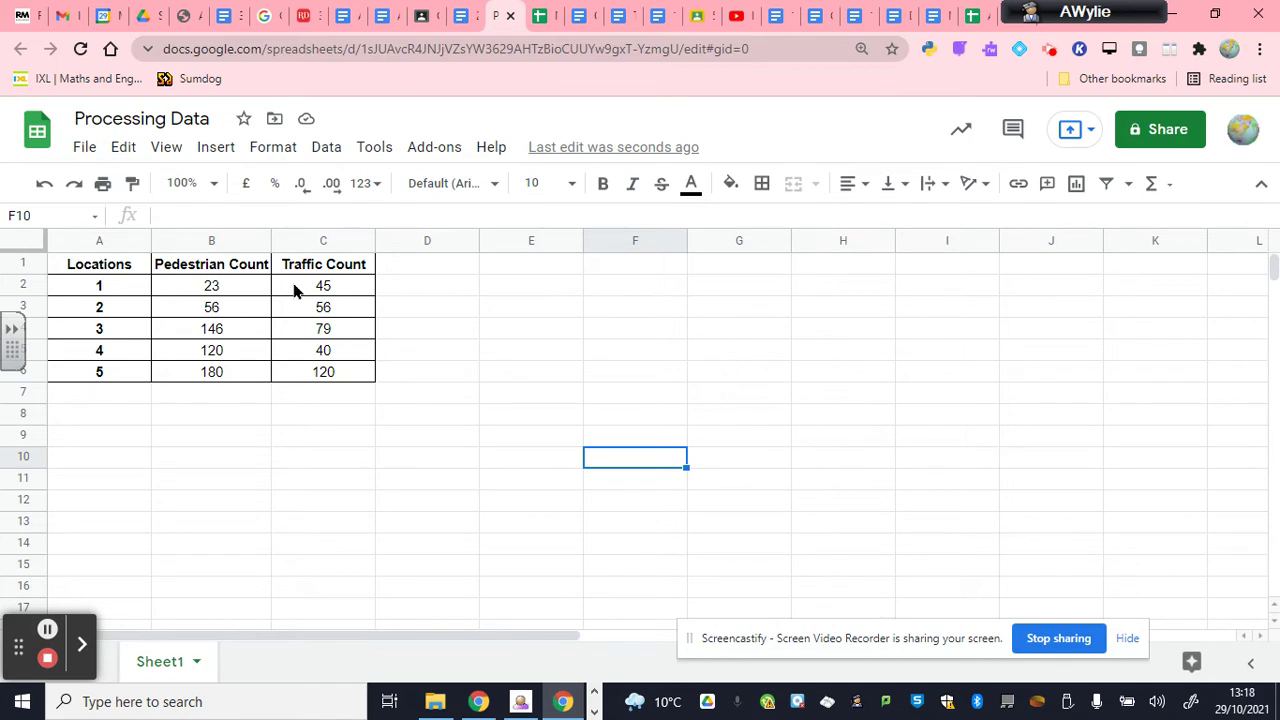
pyautogui.click(223, 264)
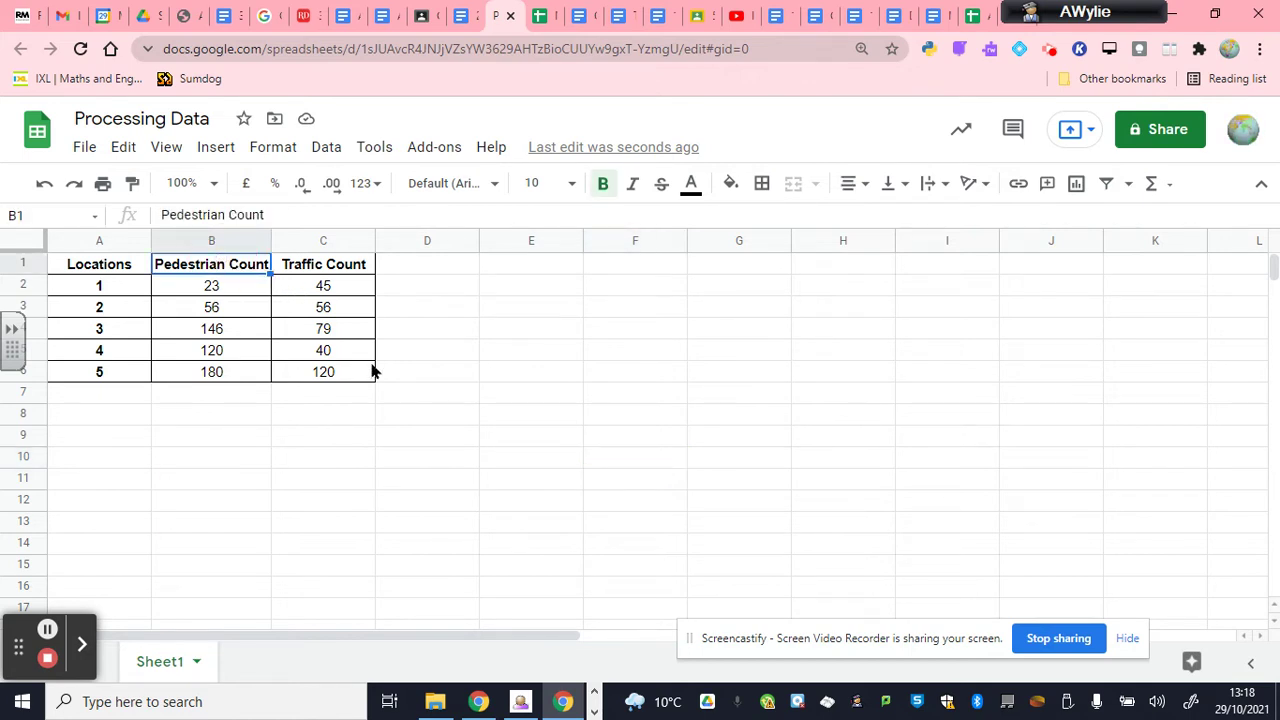
pyautogui.click(309, 264)
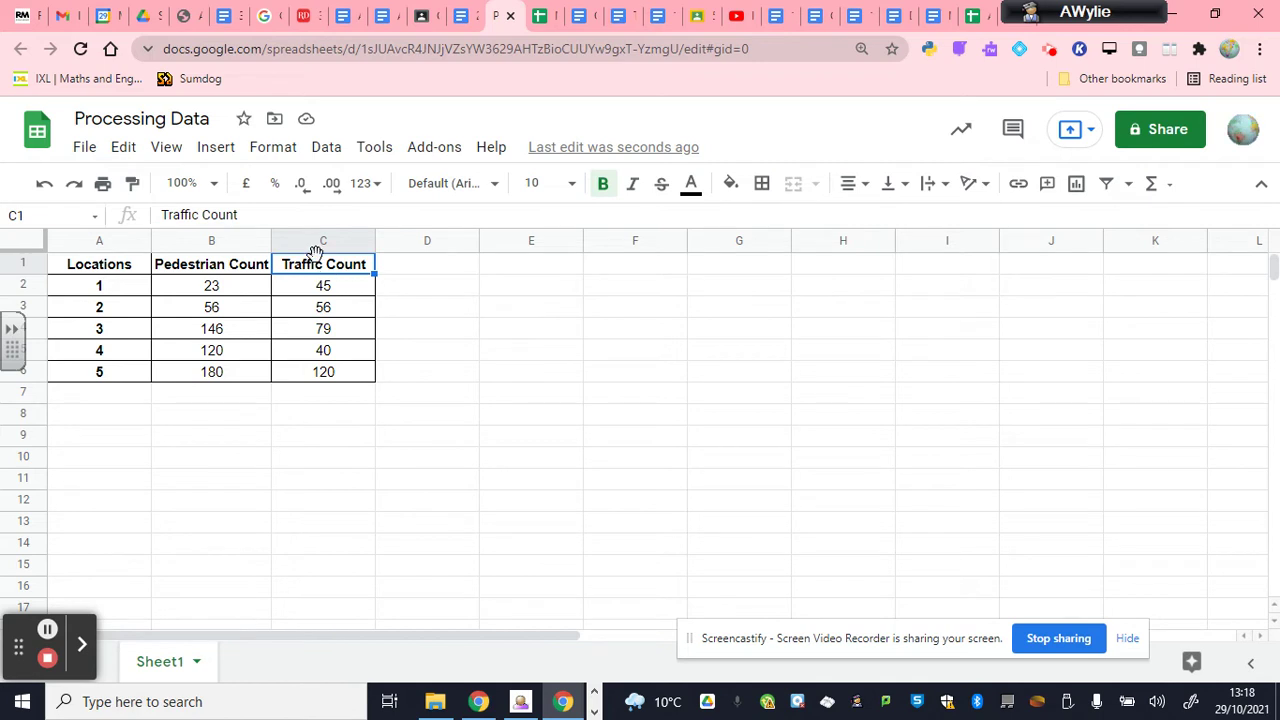
pyautogui.click(230, 240)
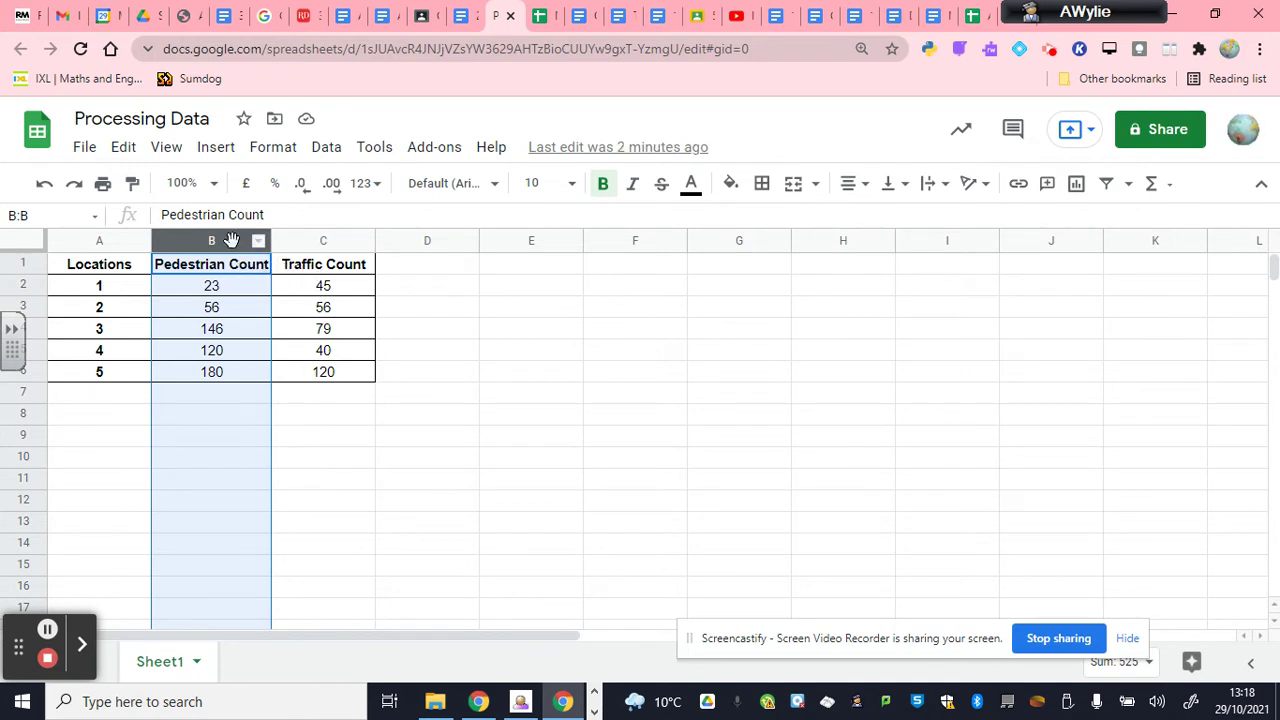
pyautogui.click(215, 148)
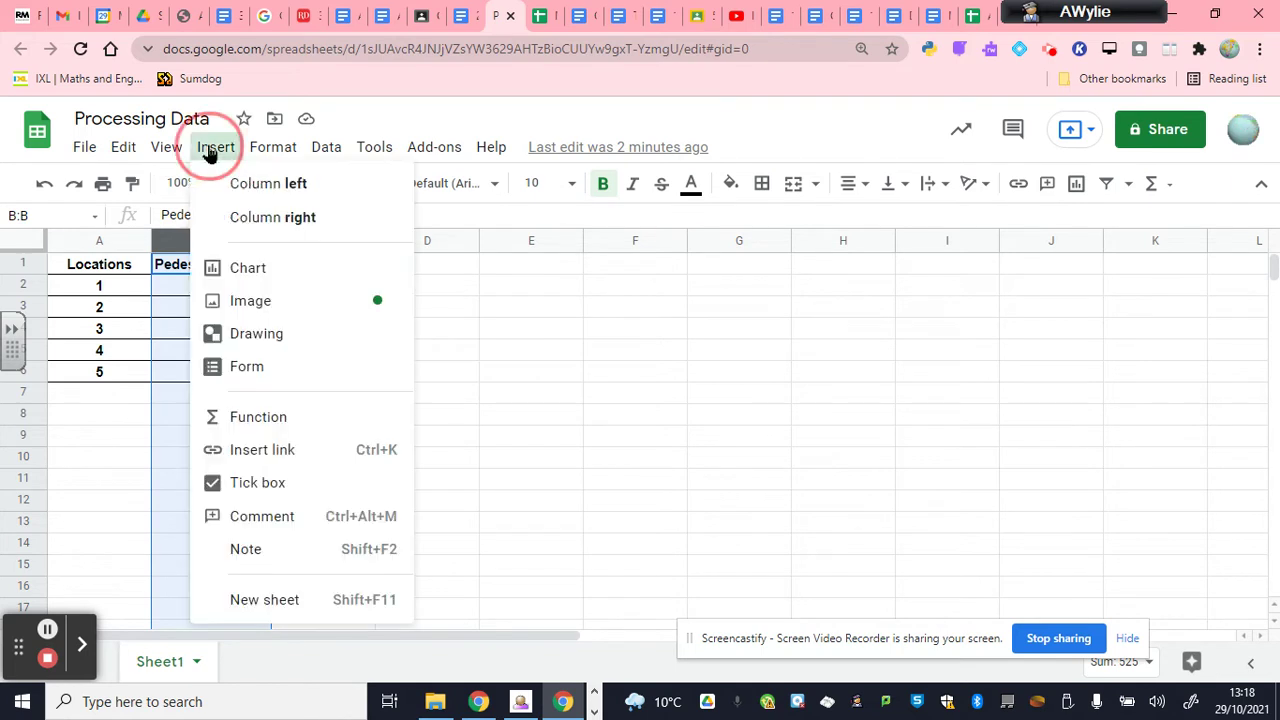
pyautogui.click(246, 185)
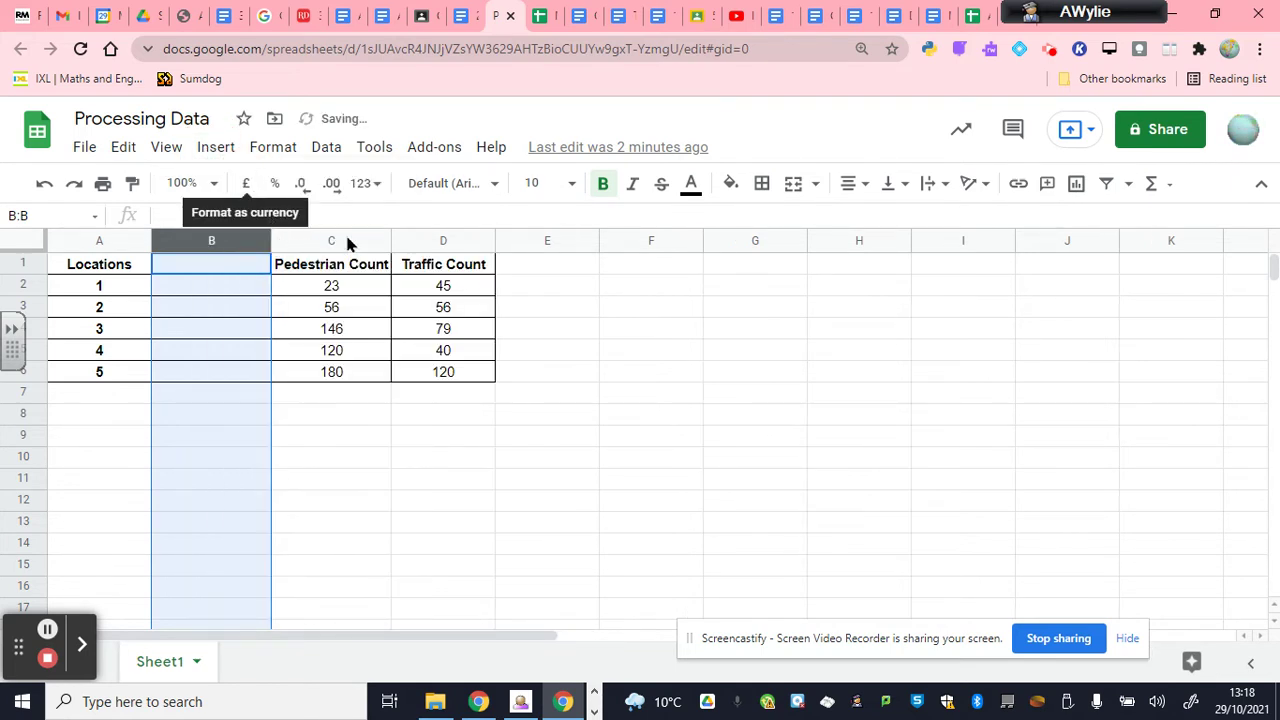
pyautogui.click(413, 232)
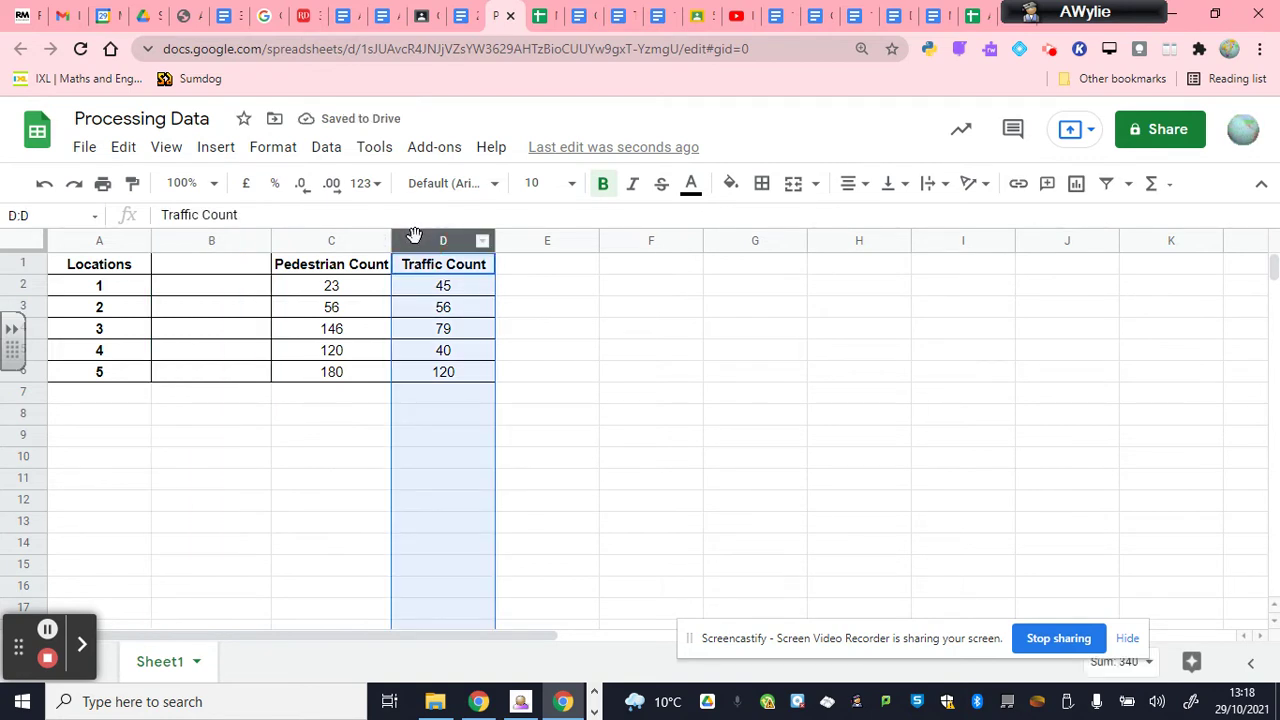
pyautogui.hotkey('ctrl', 'c')
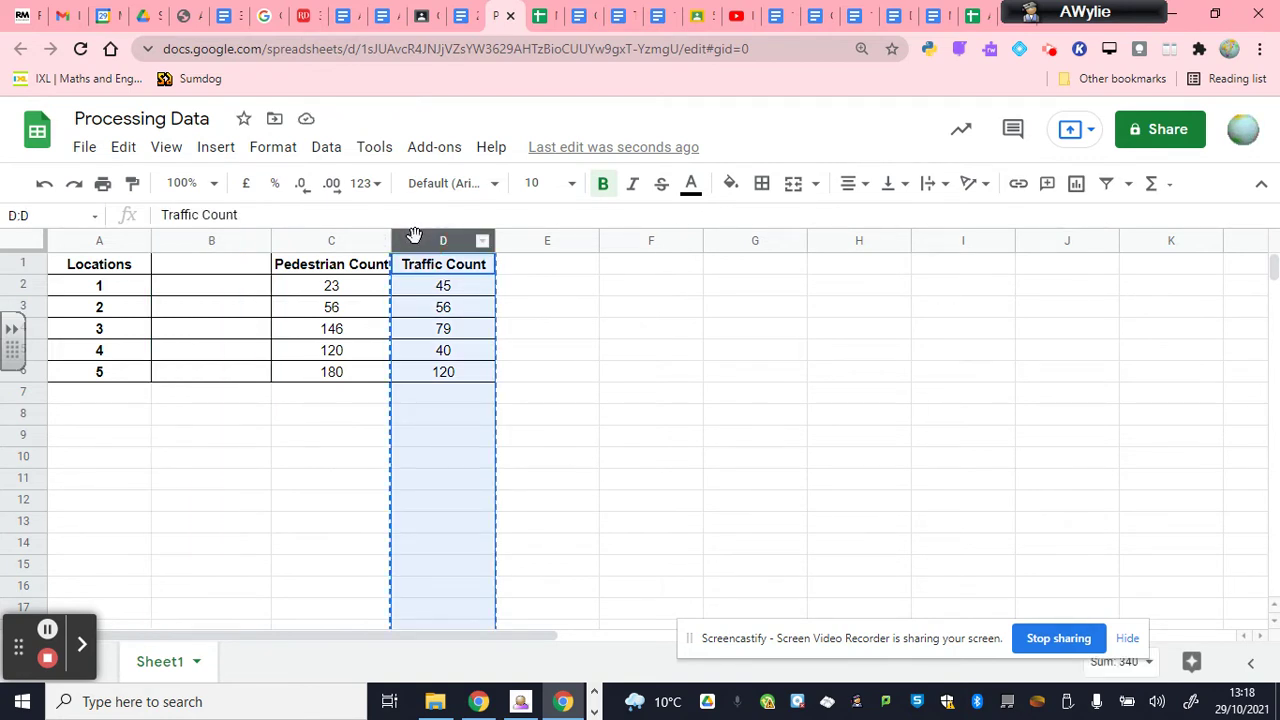
pyautogui.click(226, 238)
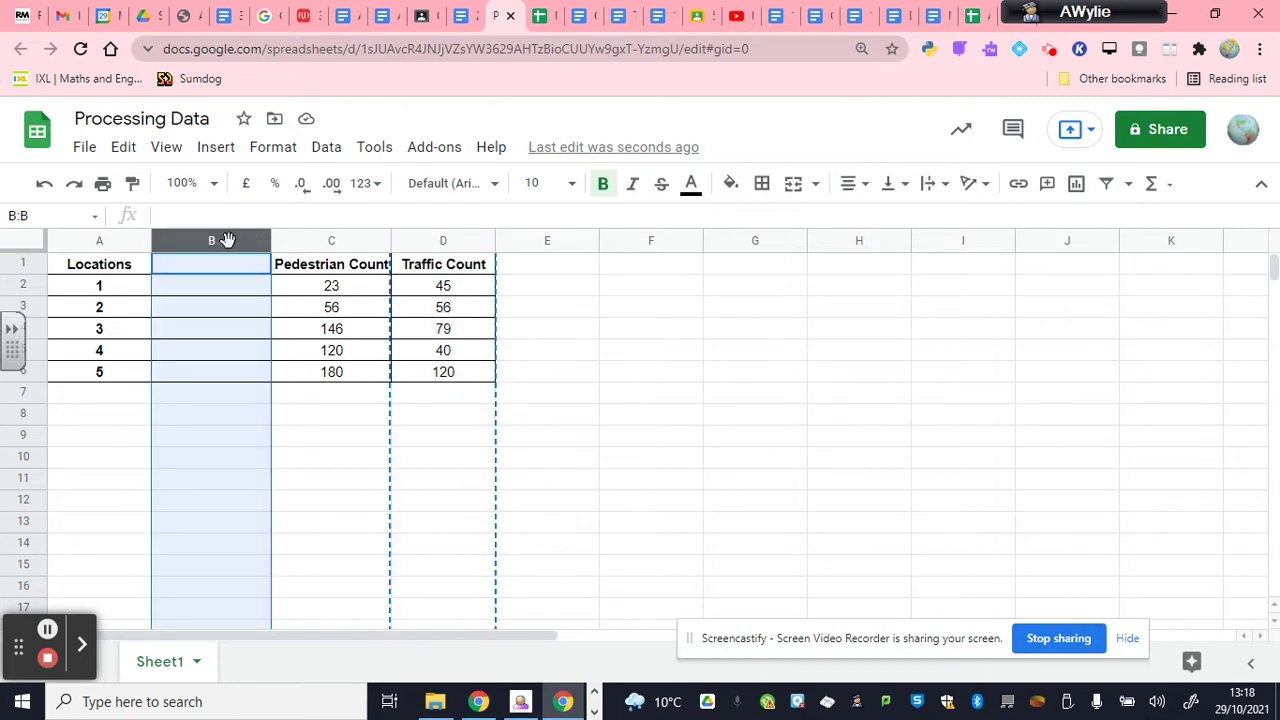
pyautogui.hotkey('ctrl', 'v')
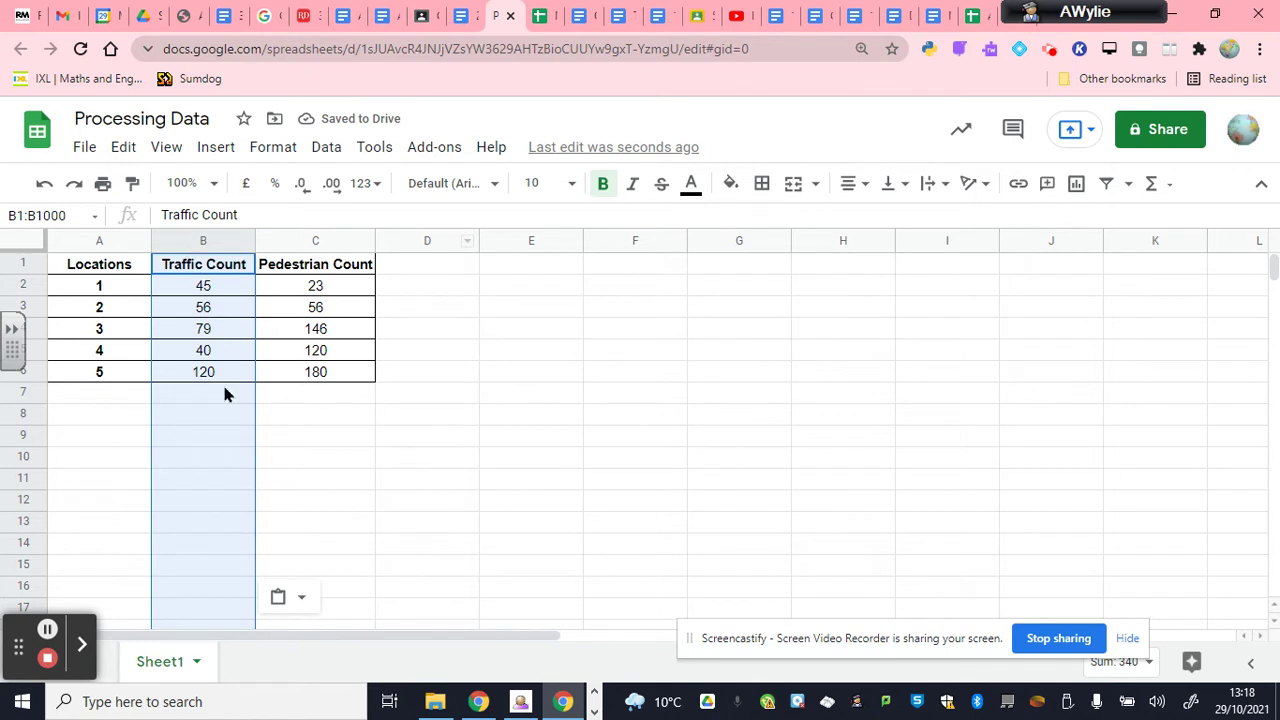
pyautogui.click(333, 482)
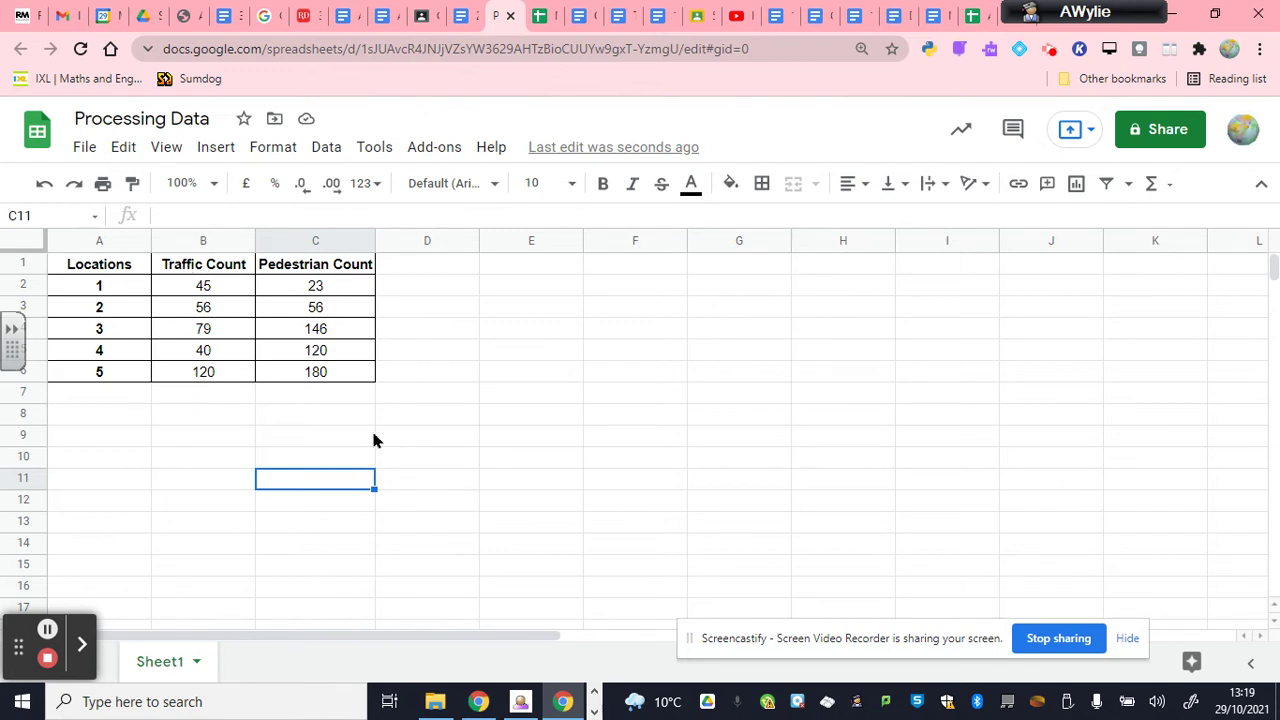
# Insert a chart from the count columns B1:C6 and drag it to the right of the table.
pyautogui.click(441, 466)
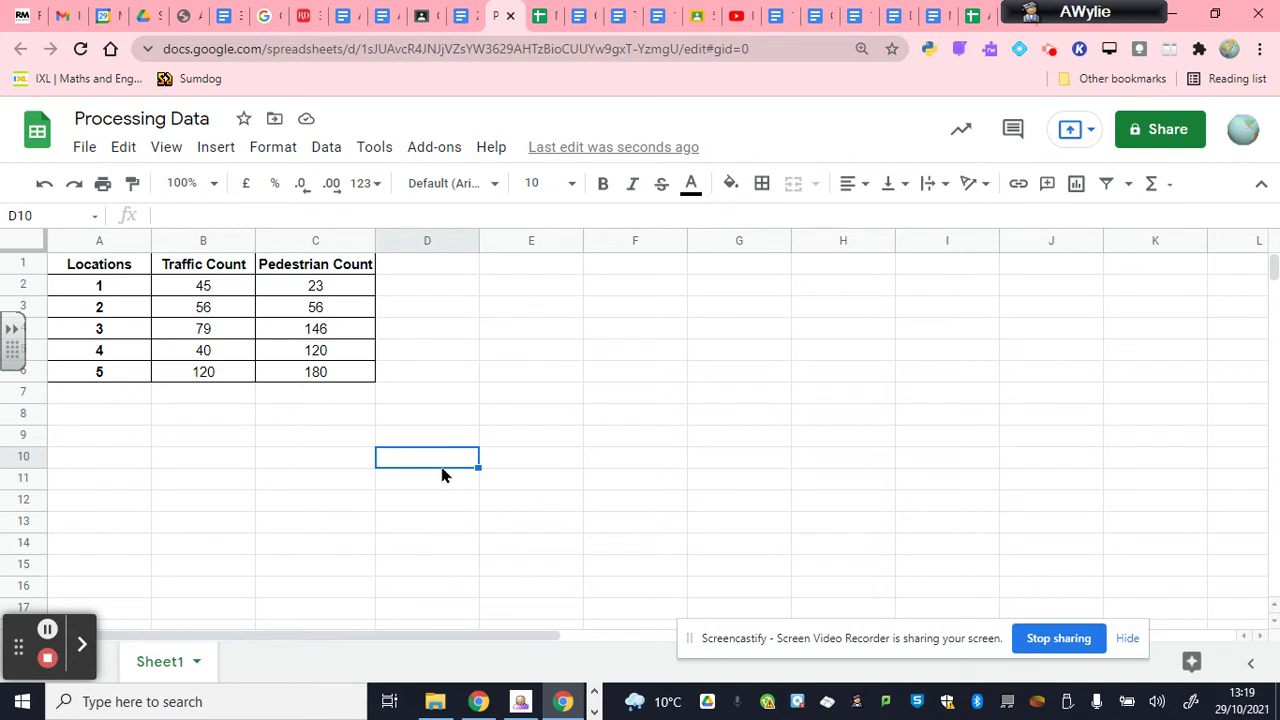
pyautogui.click(210, 264)
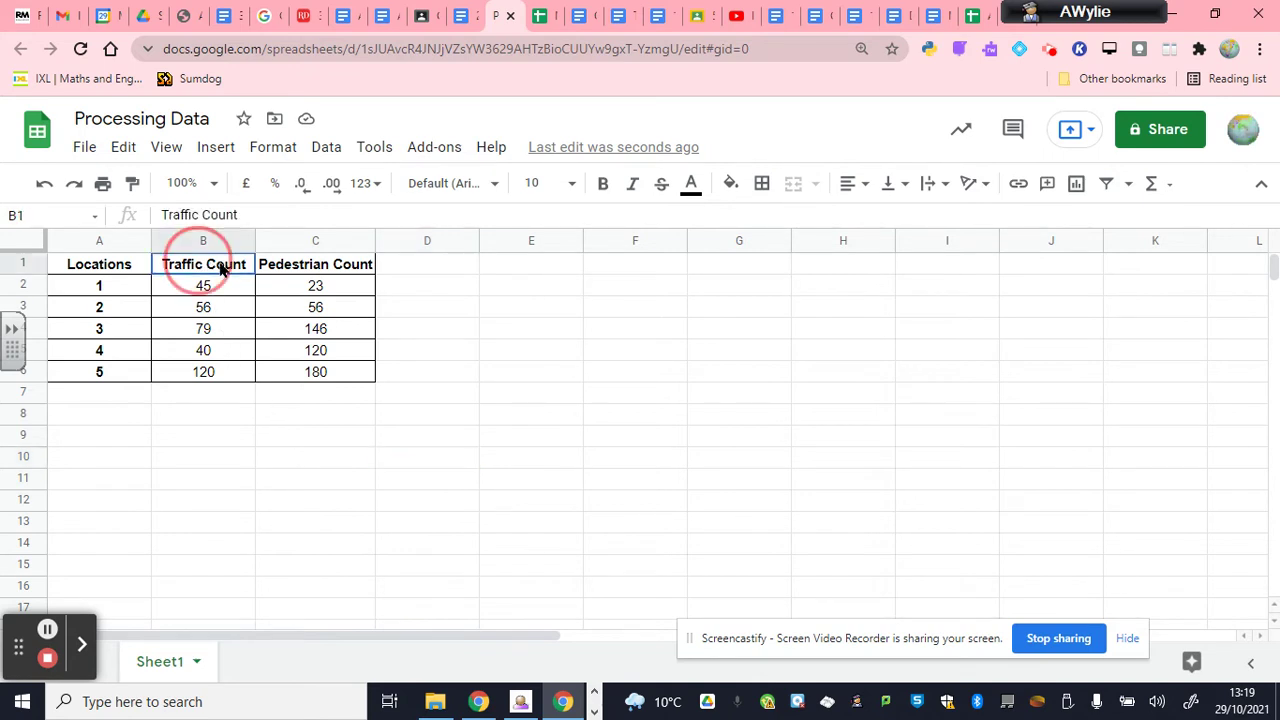
pyautogui.moveTo(221, 268); pyautogui.dragTo(315, 378)
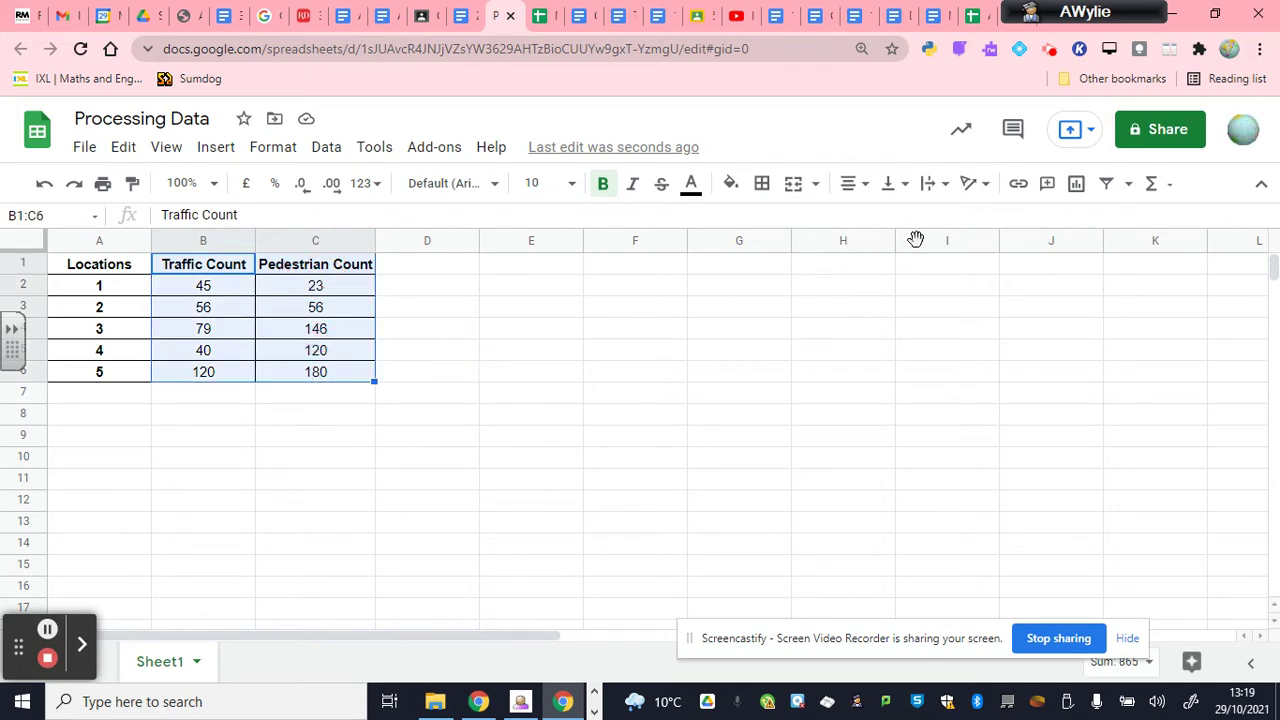
pyautogui.click(1076, 186)
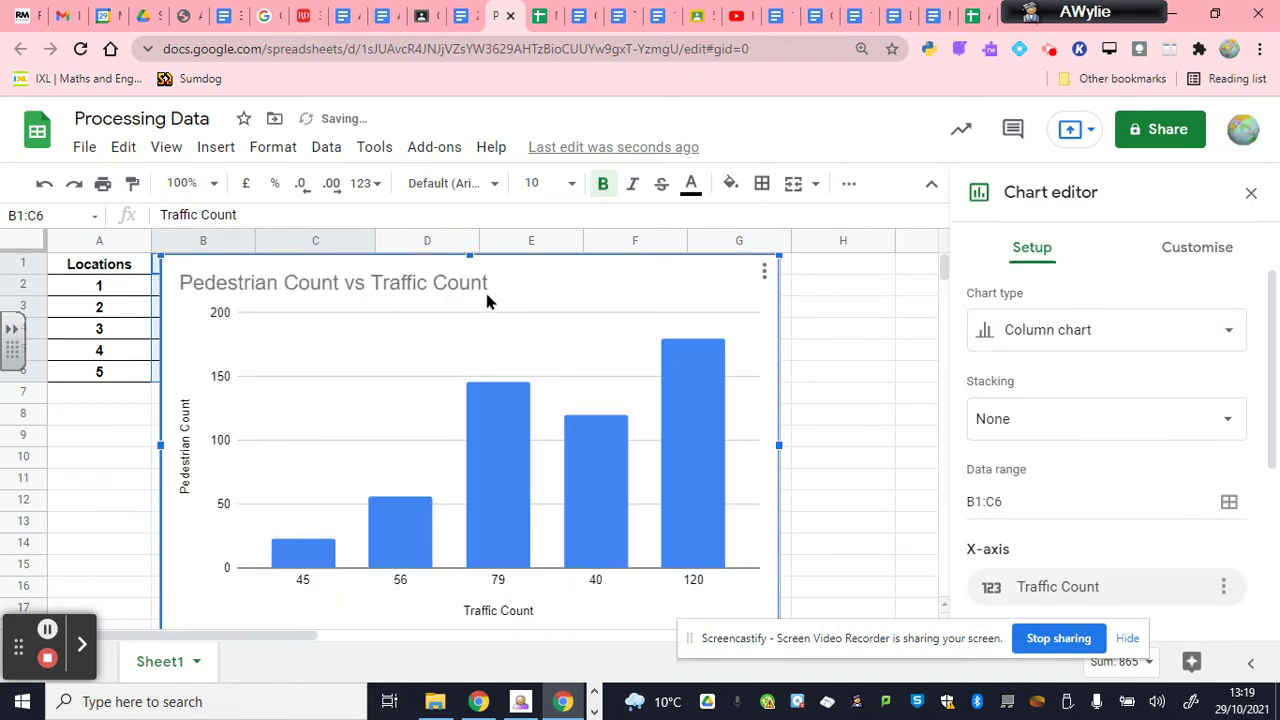
pyautogui.moveTo(520, 286); pyautogui.dragTo(608, 303)
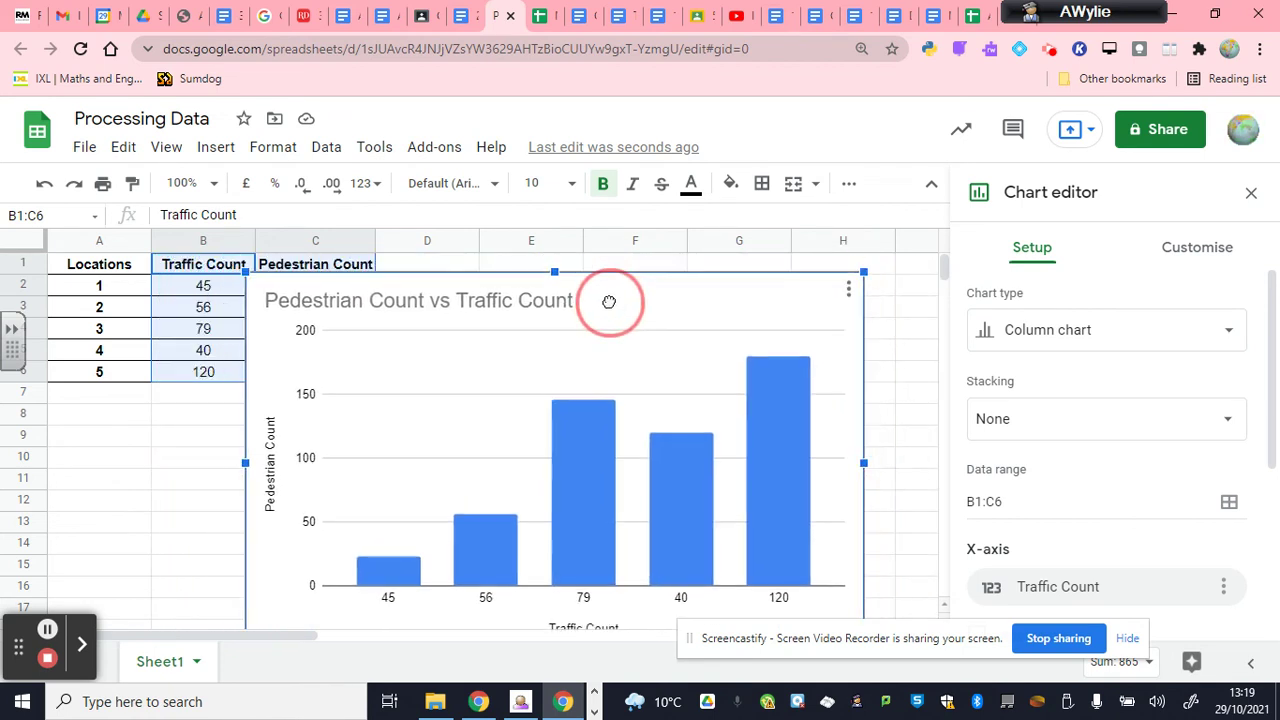
# Change the chart type from column chart to Scatter chart in the Chart editor.
pyautogui.click(1066, 330)
pyautogui.scroll(-8, 1085, 425)
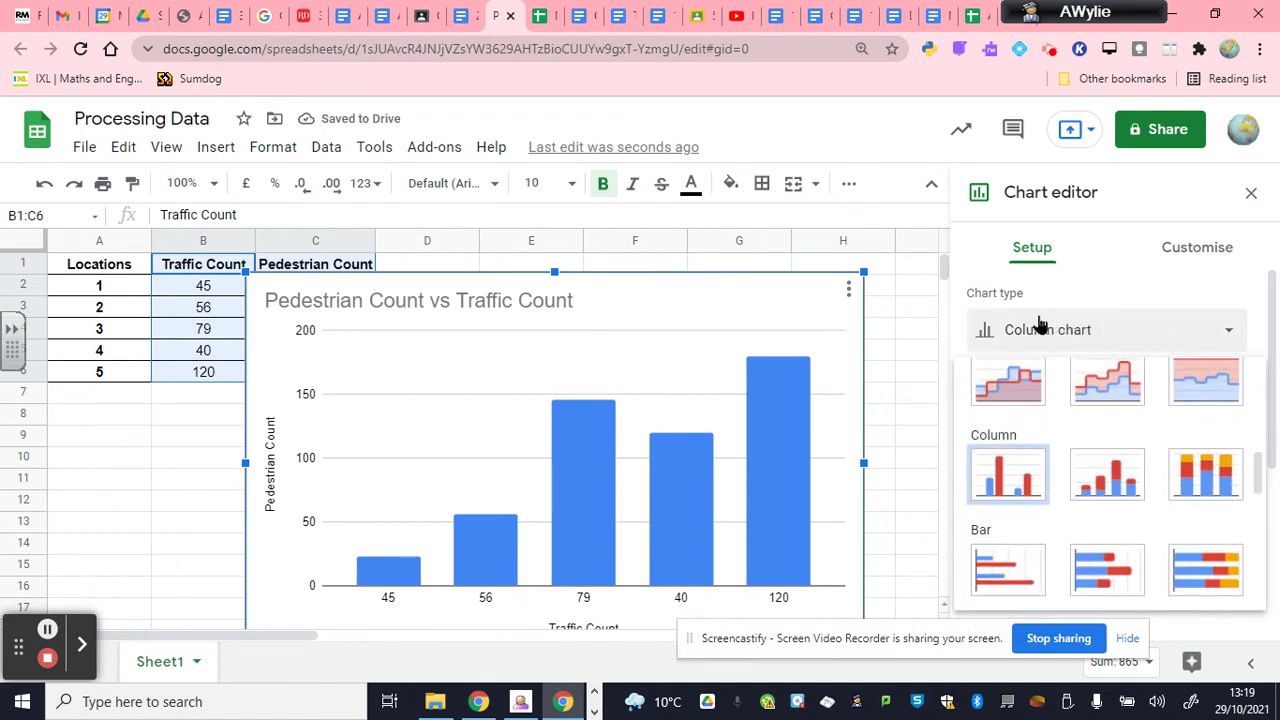
pyautogui.scroll(-6, 1018, 490)
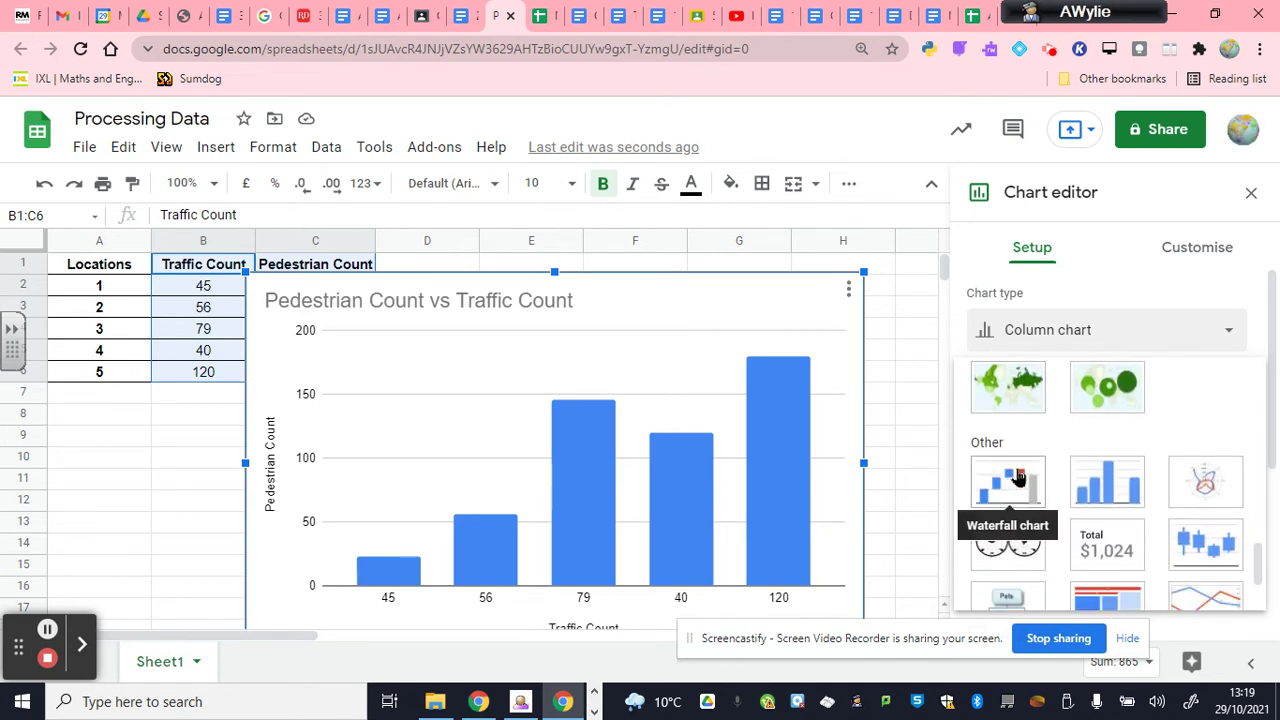
pyautogui.scroll(3, 1016, 480)
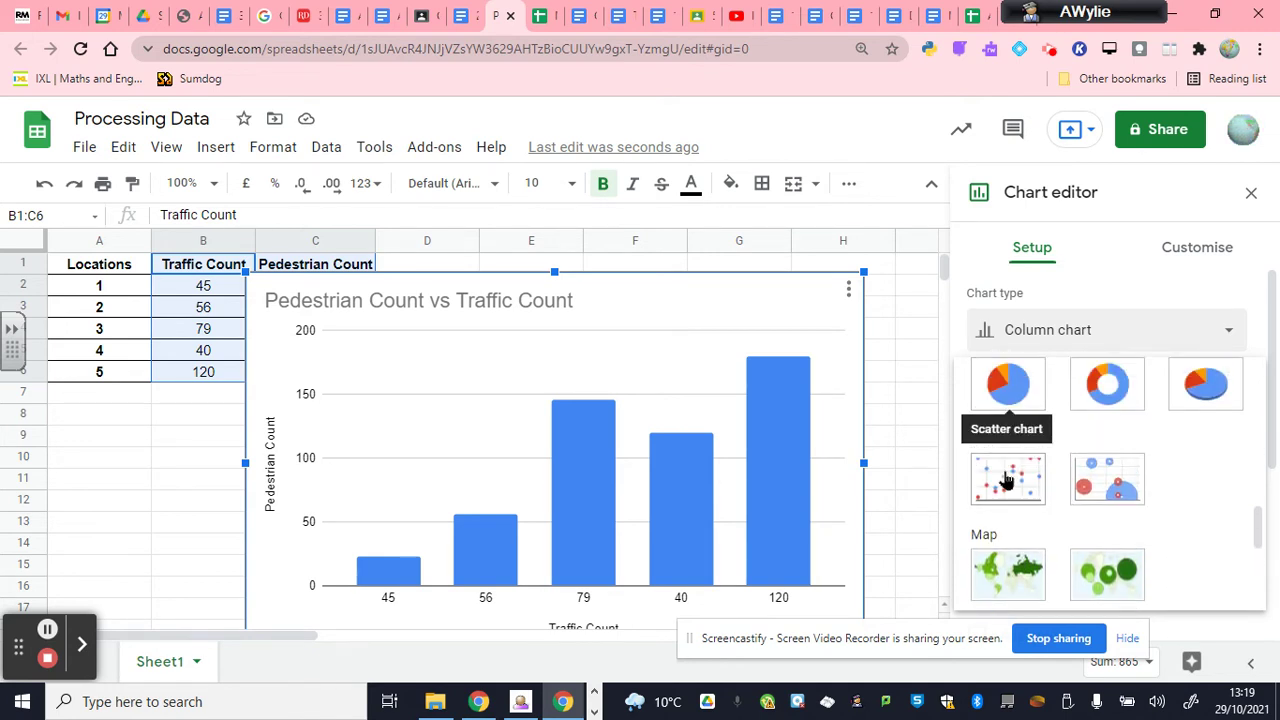
pyautogui.click(1008, 474)
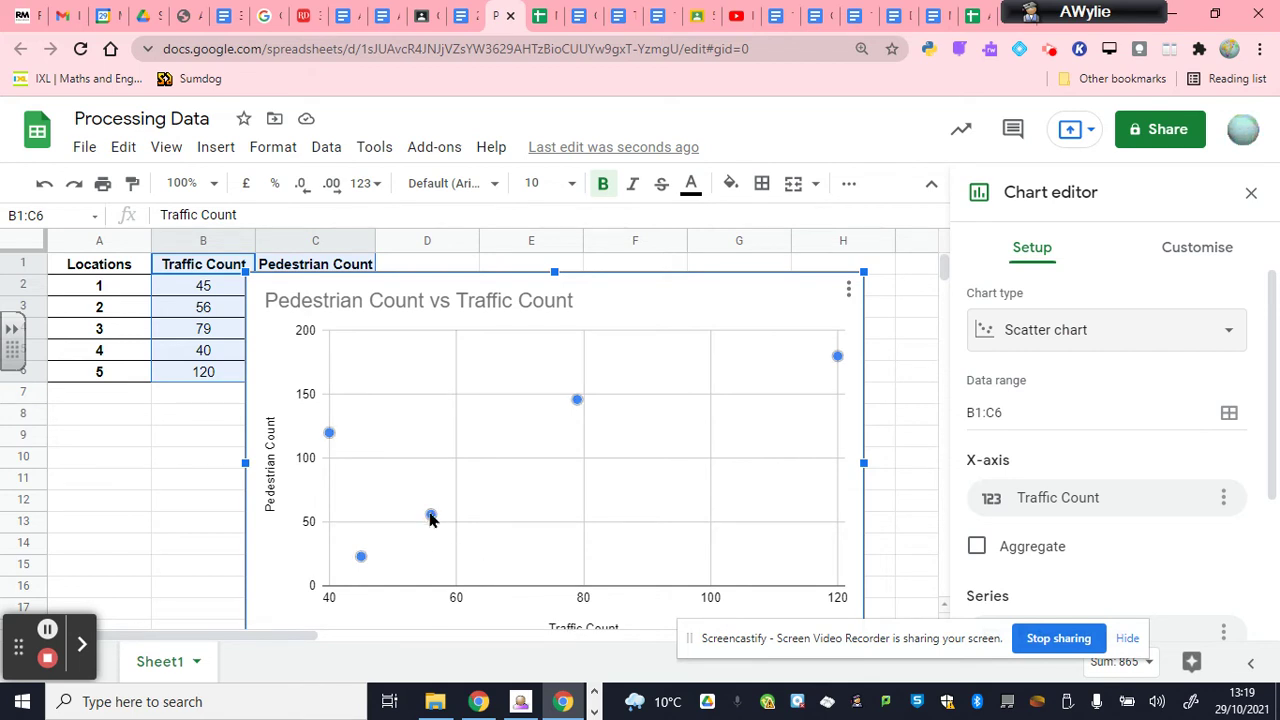
pyautogui.click(330, 435)
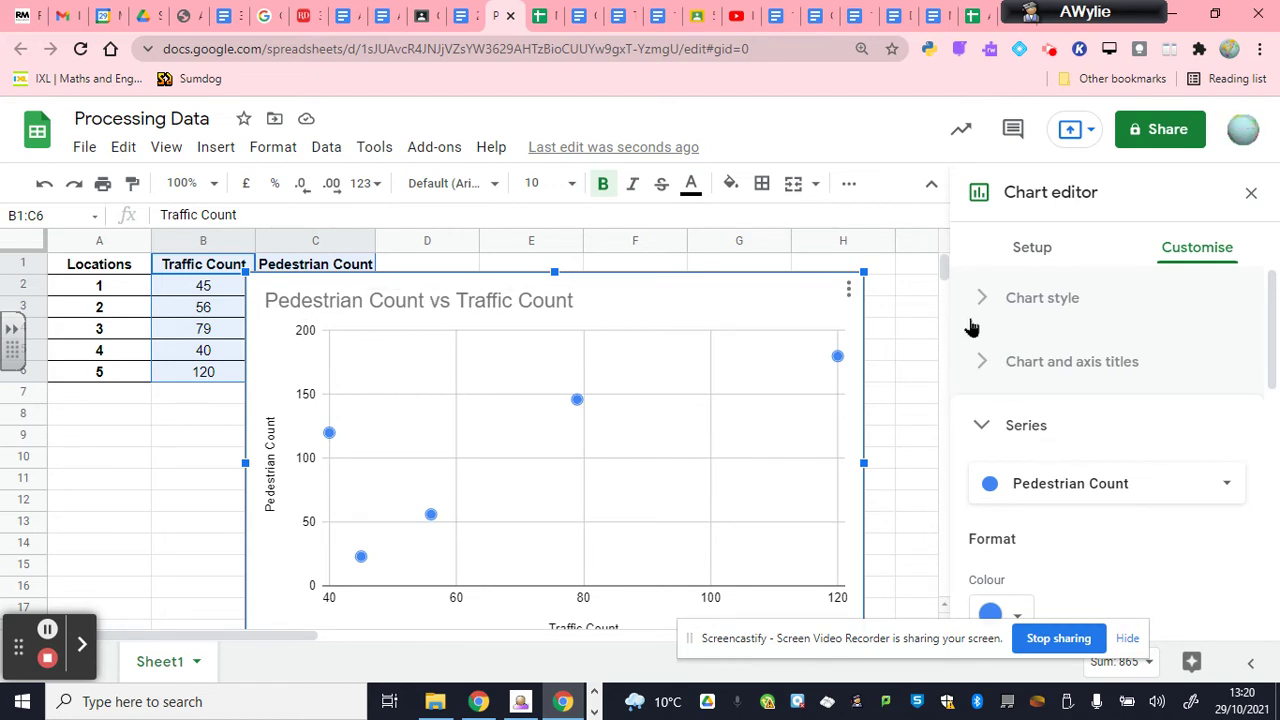
# Replace the chart title 'Pedestrian Count vs Traffic Count' with 'Scattergraph comaring traffic and pedestrian flows'.
pyautogui.click(985, 364)
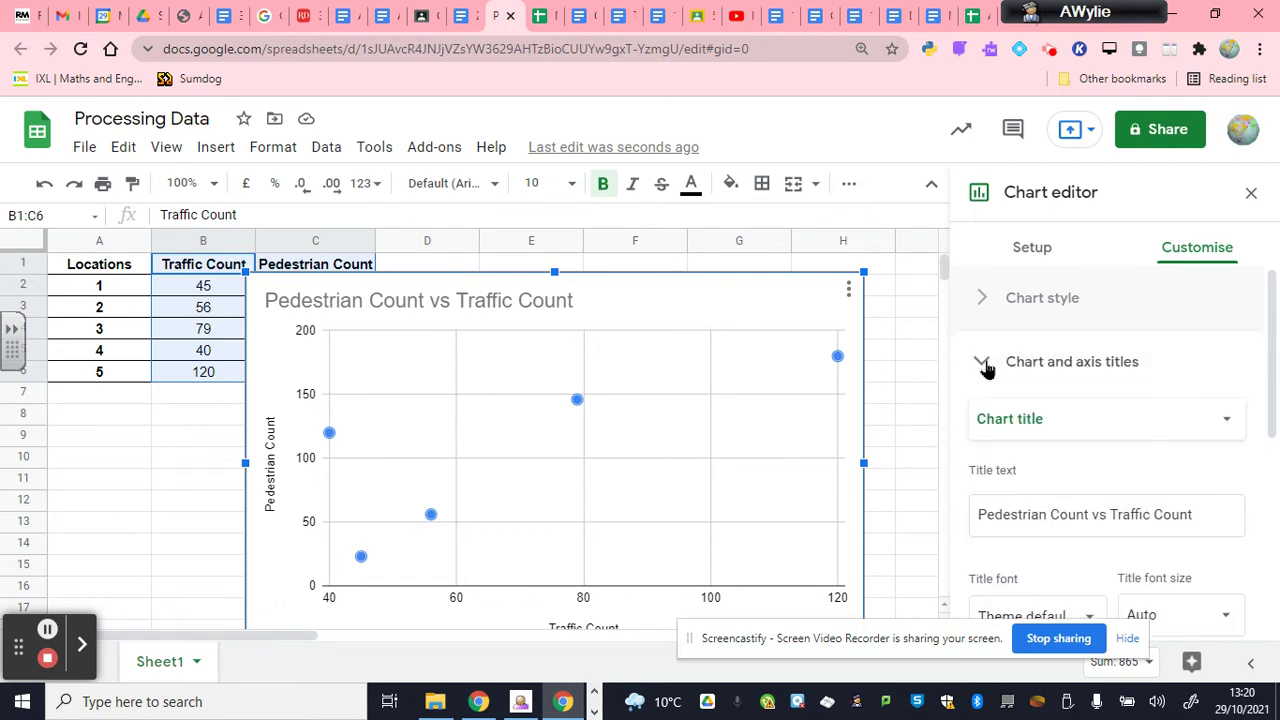
pyautogui.moveTo(1192, 514); pyautogui.dragTo(951, 514)
pyautogui.write('S')
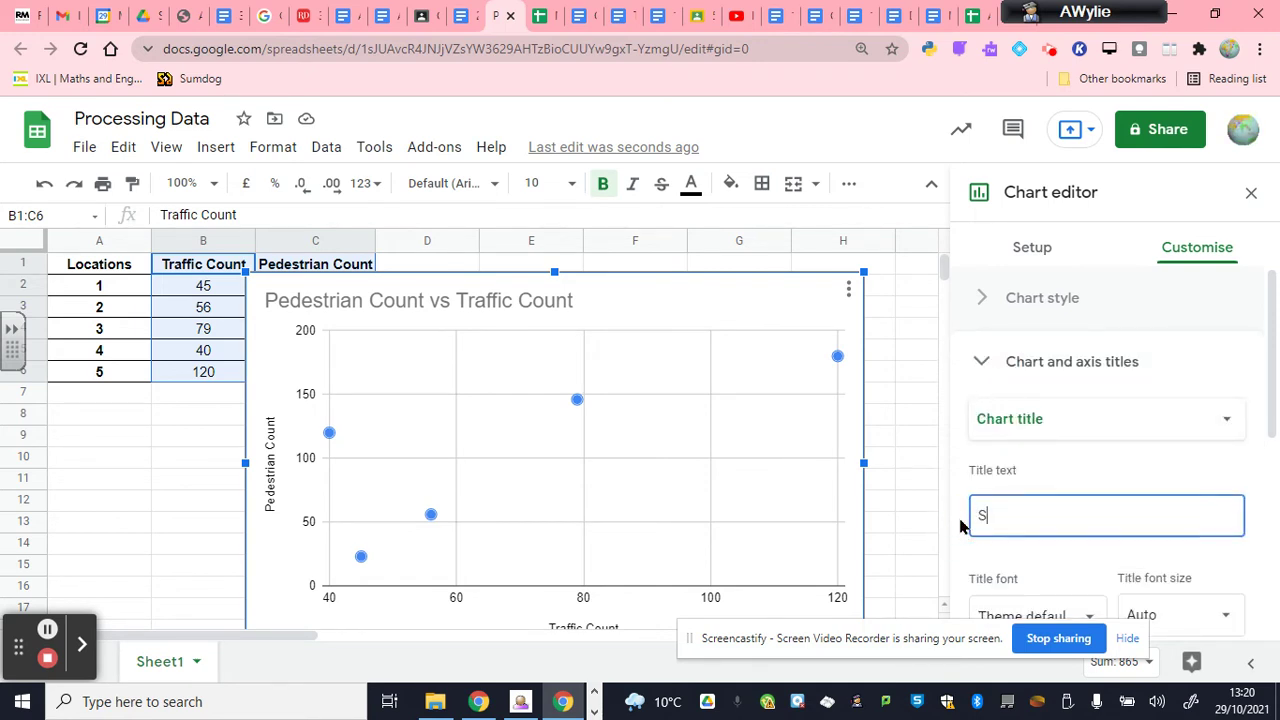
pyautogui.write('cattergraph')
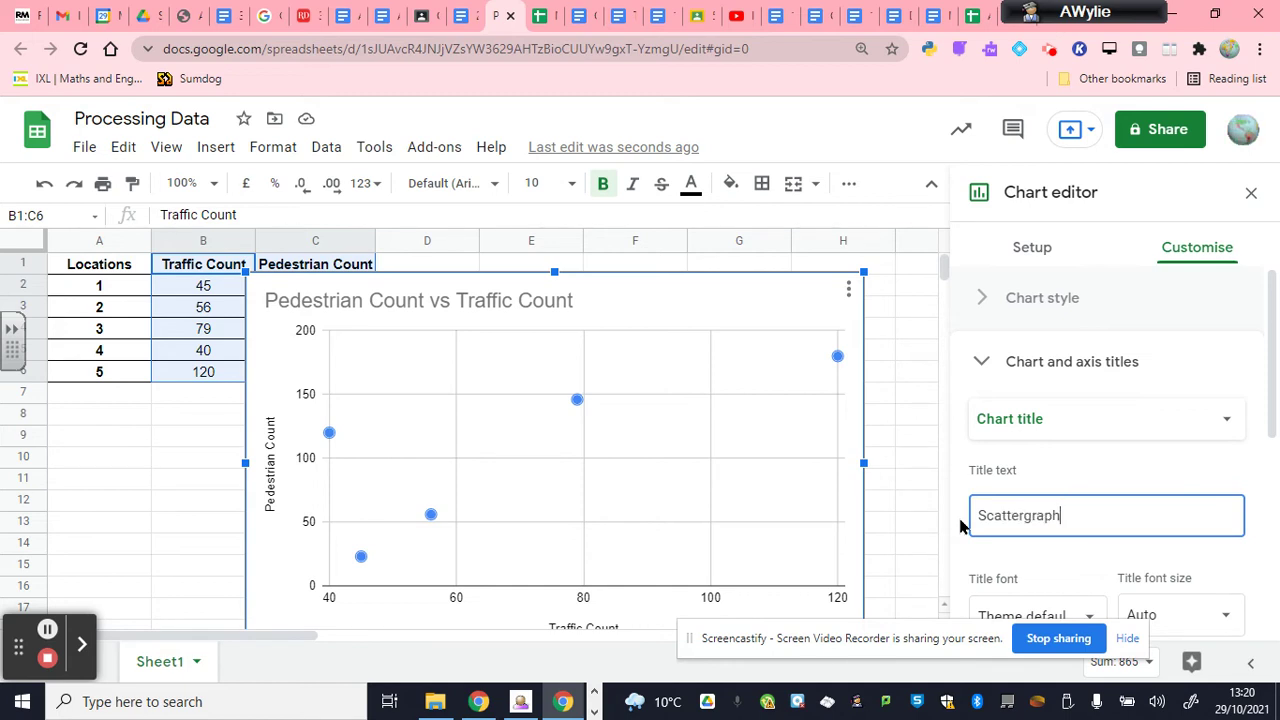
pyautogui.write(' comaring t')
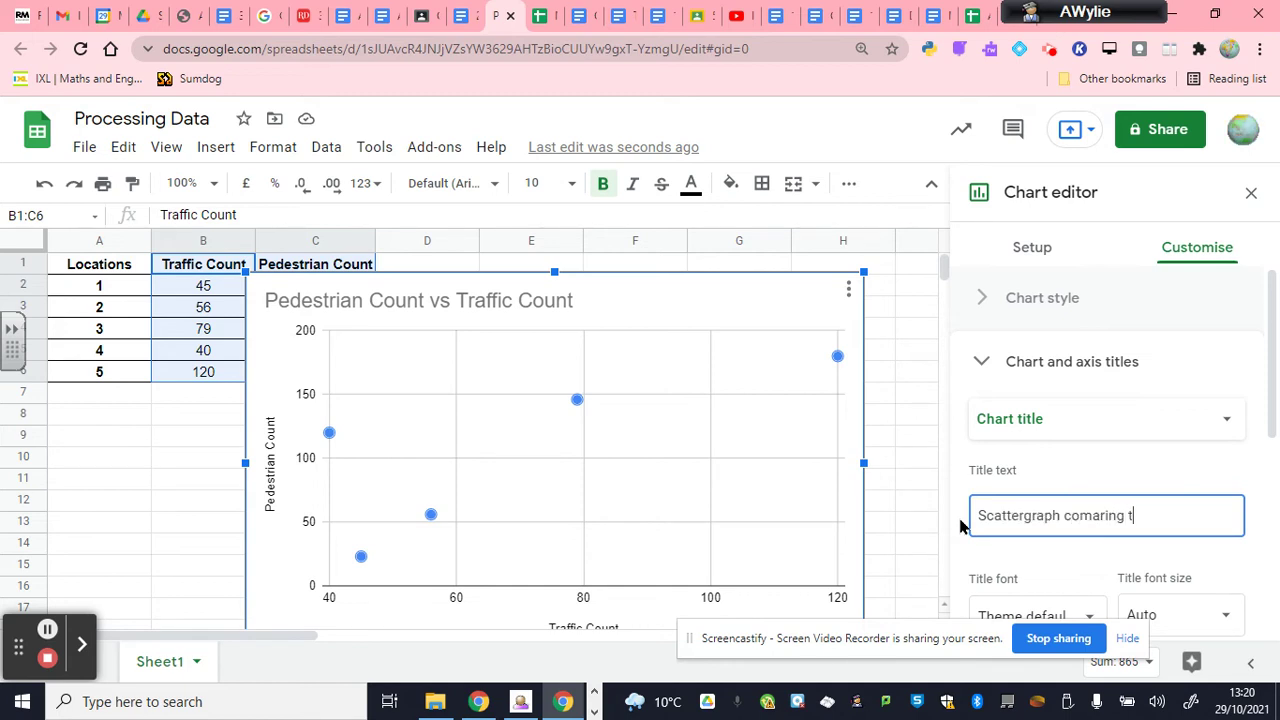
pyautogui.write('raffic and pedes')
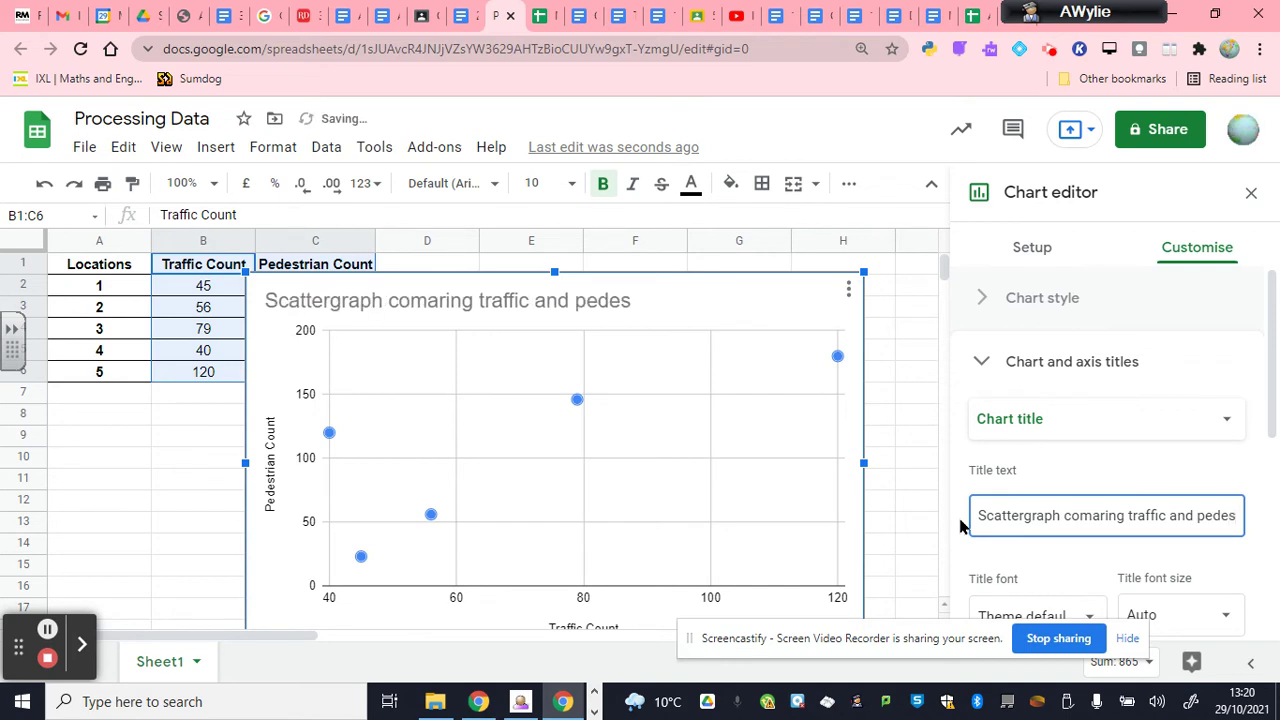
pyautogui.write('trian flows')
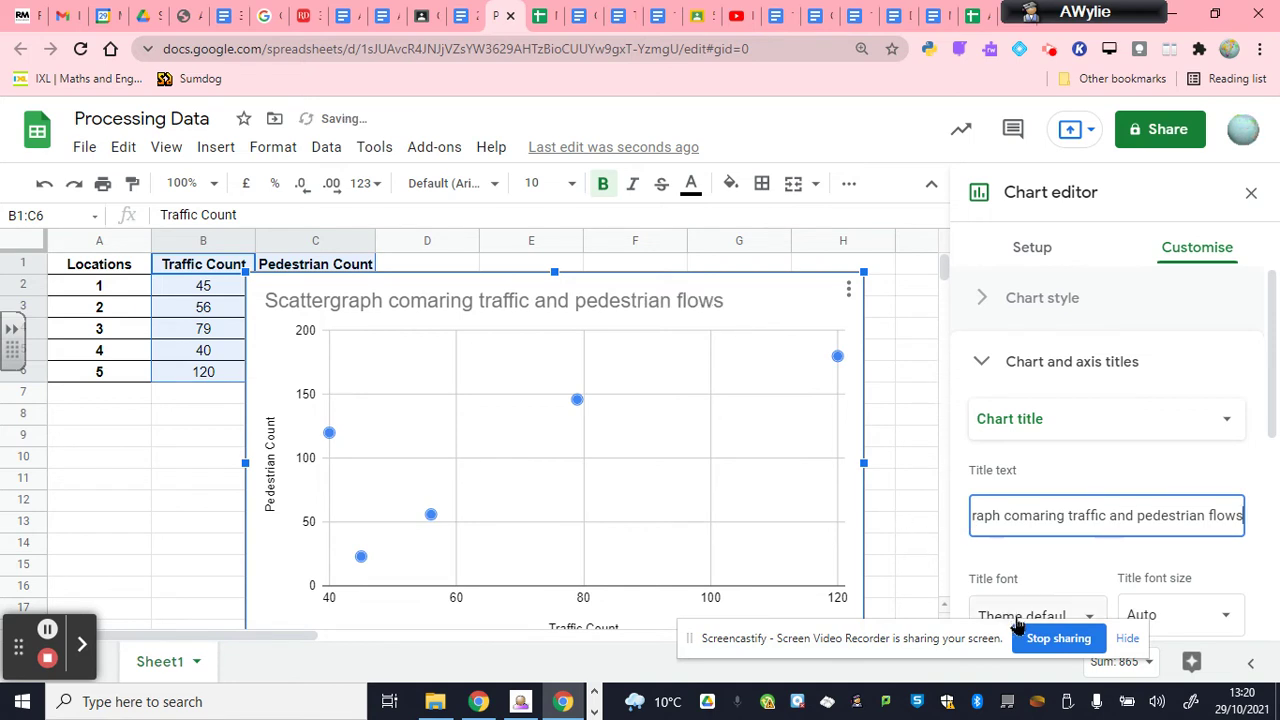
pyautogui.click(1009, 553)
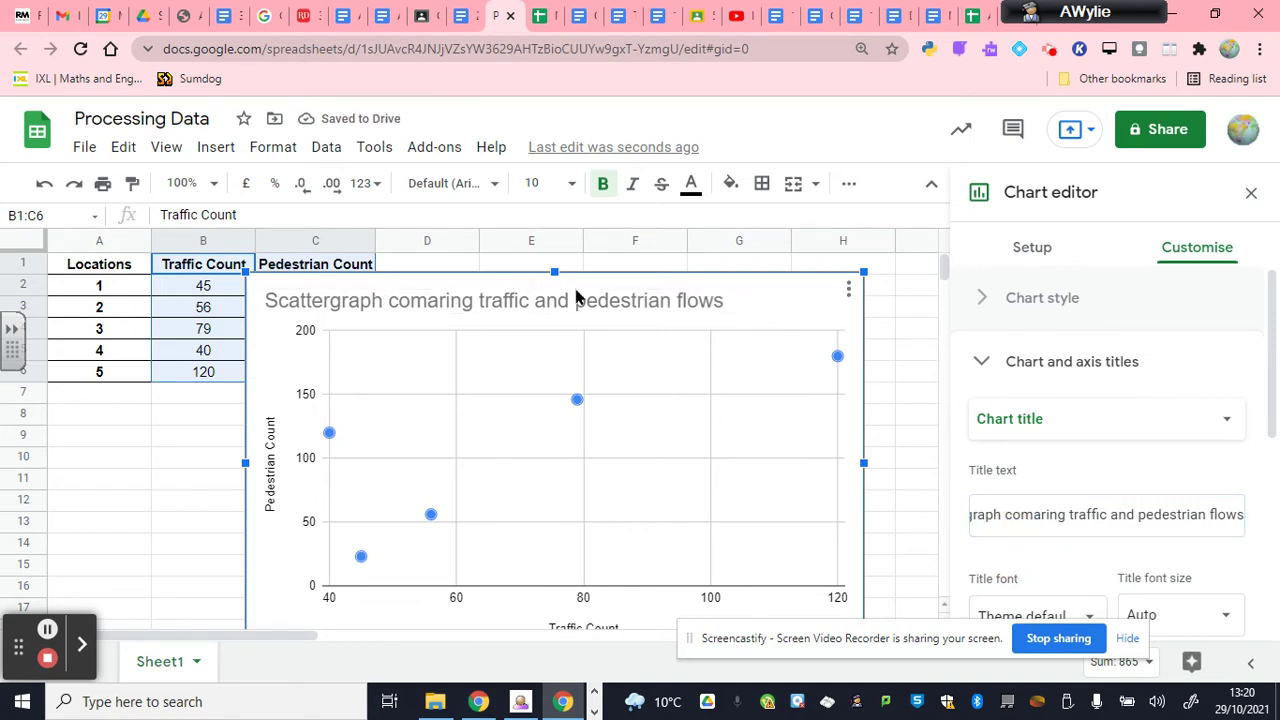
pyautogui.doubleClick(838, 358)
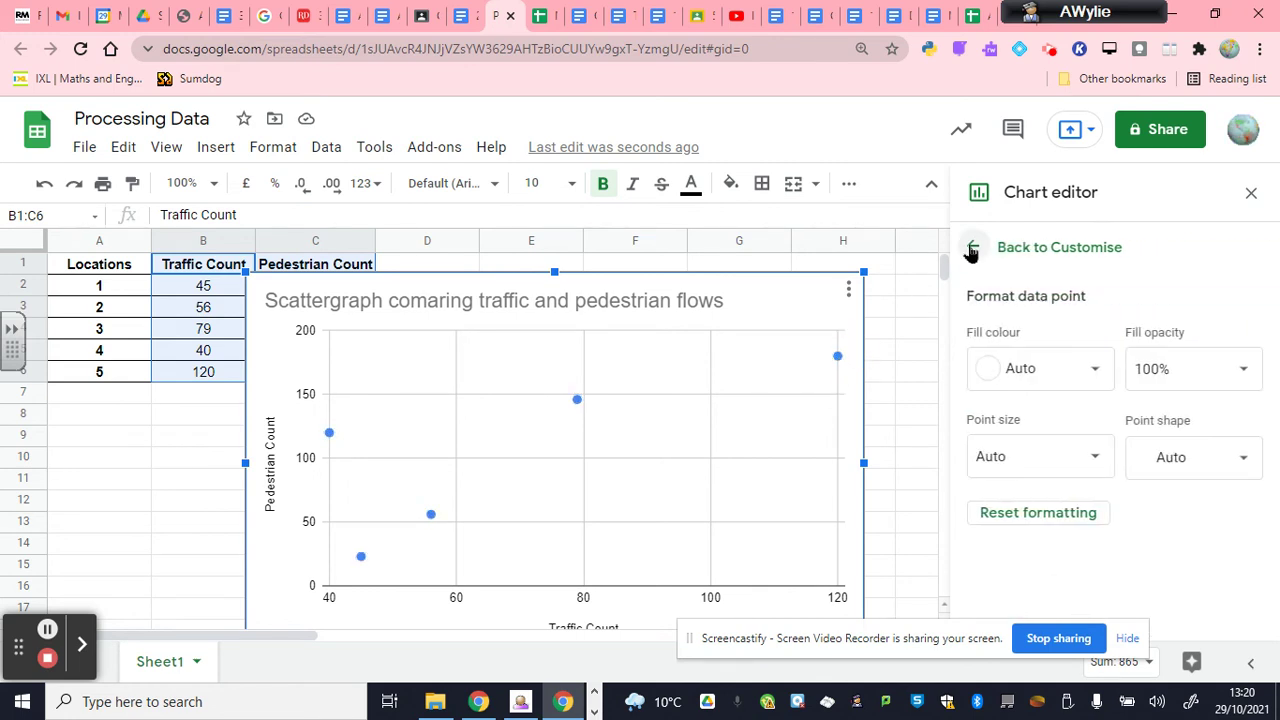
# Add a linear trend line to the scatter chart's series.
pyautogui.click(971, 250)
pyautogui.click(985, 360)
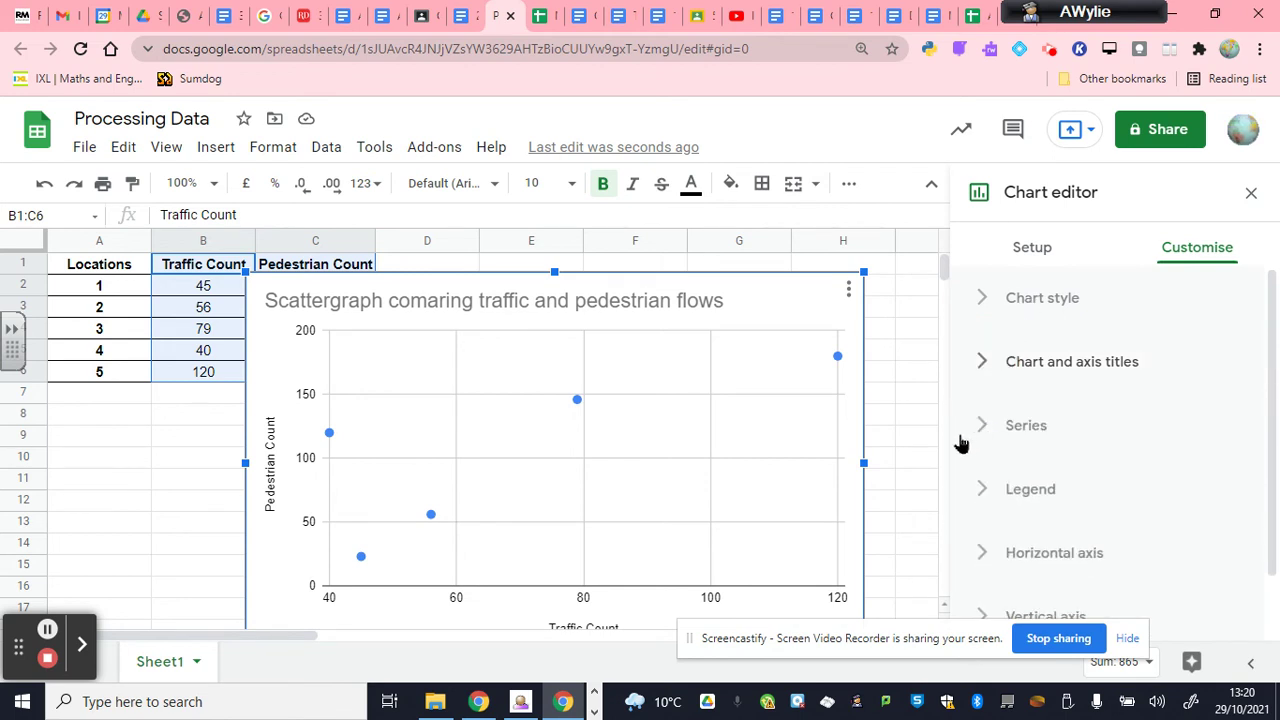
pyautogui.click(985, 427)
pyautogui.scroll(-5, 987, 430)
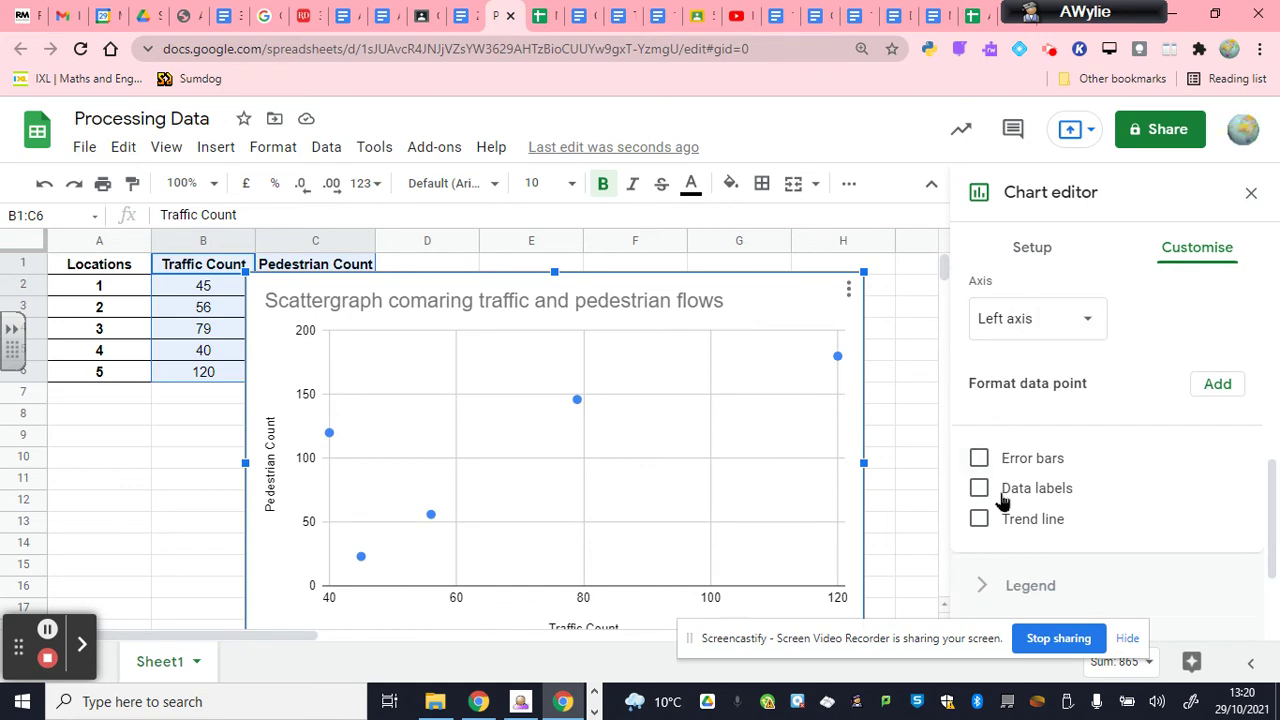
pyautogui.click(979, 520)
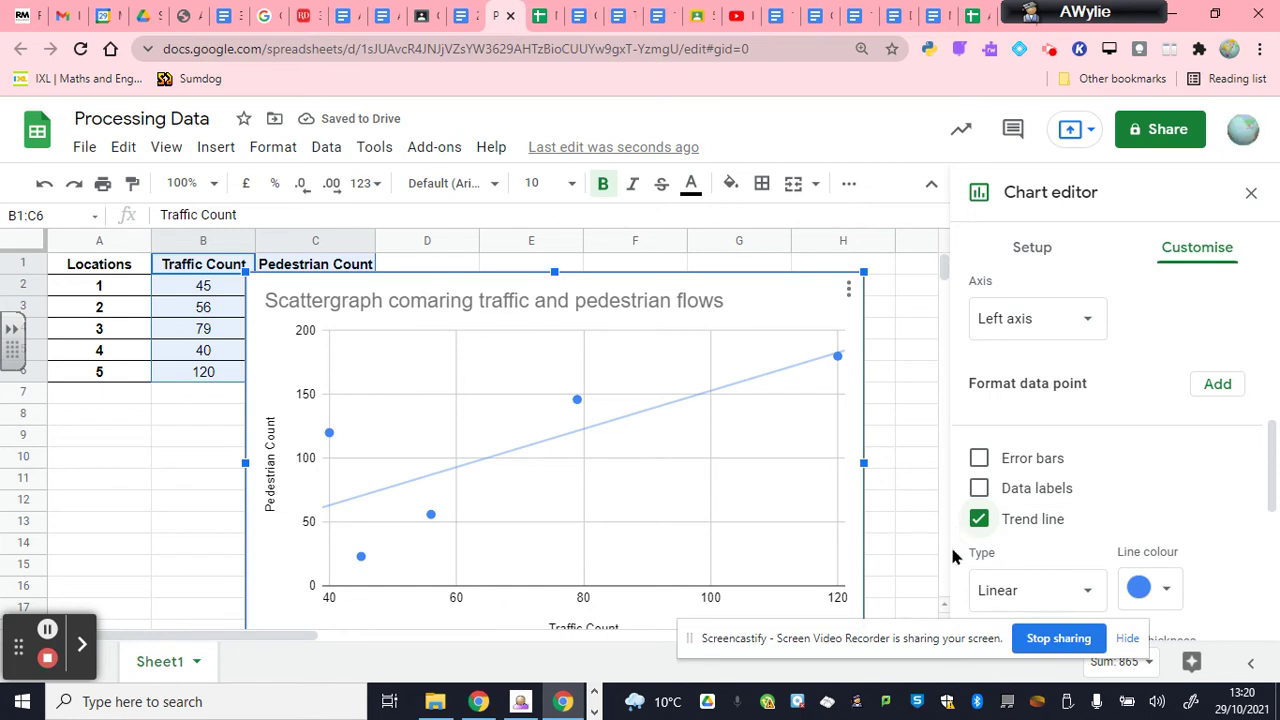
pyautogui.moveTo(945, 635); pyautogui.dragTo(1152, 608)
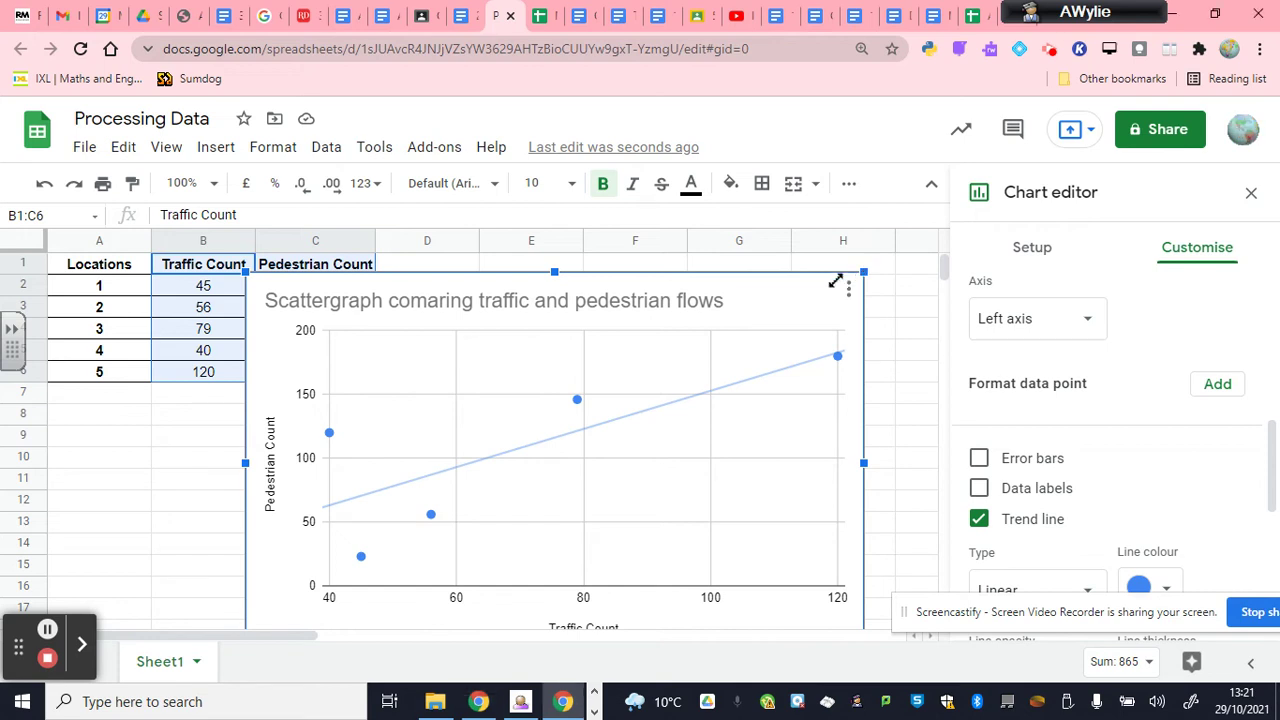
# Shrink the chart slightly, move it up beside the table, and close the Chart editor.
pyautogui.click(783, 309)
pyautogui.moveTo(859, 272); pyautogui.dragTo(798, 312)
pyautogui.moveTo(692, 299); pyautogui.dragTo(805, 278)
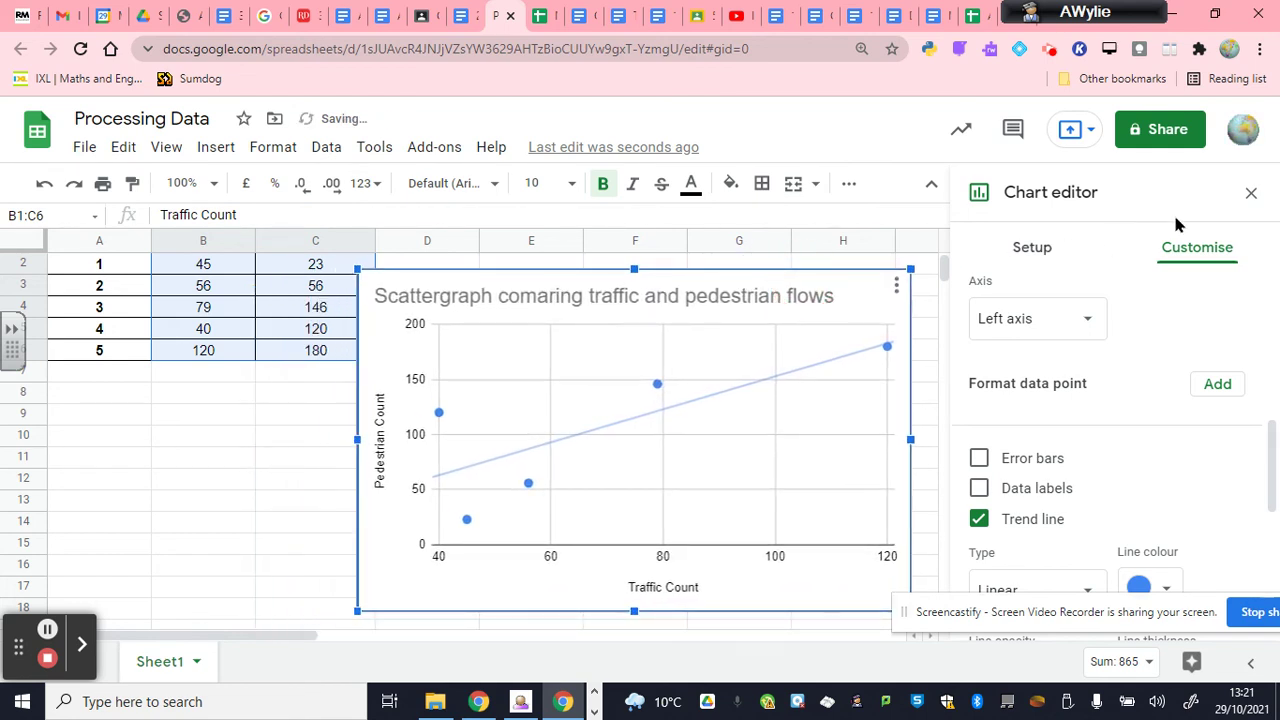
pyautogui.click(1249, 195)
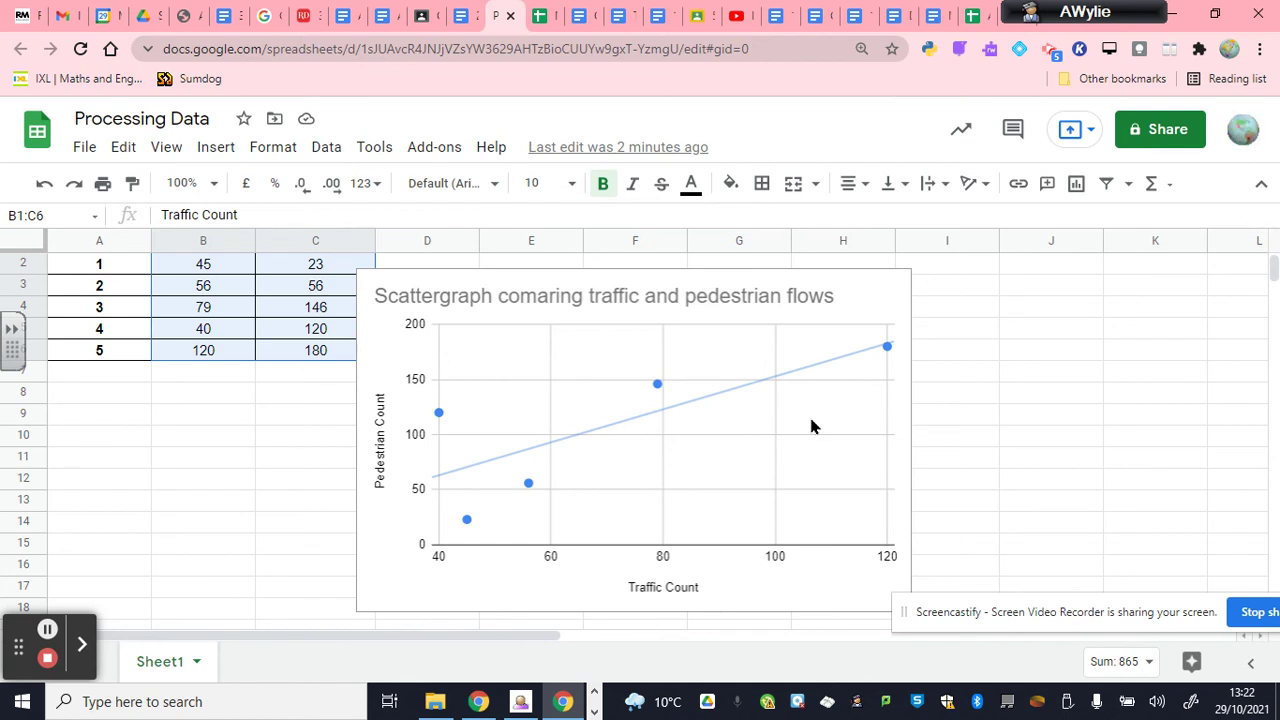
pyautogui.click(438, 418)
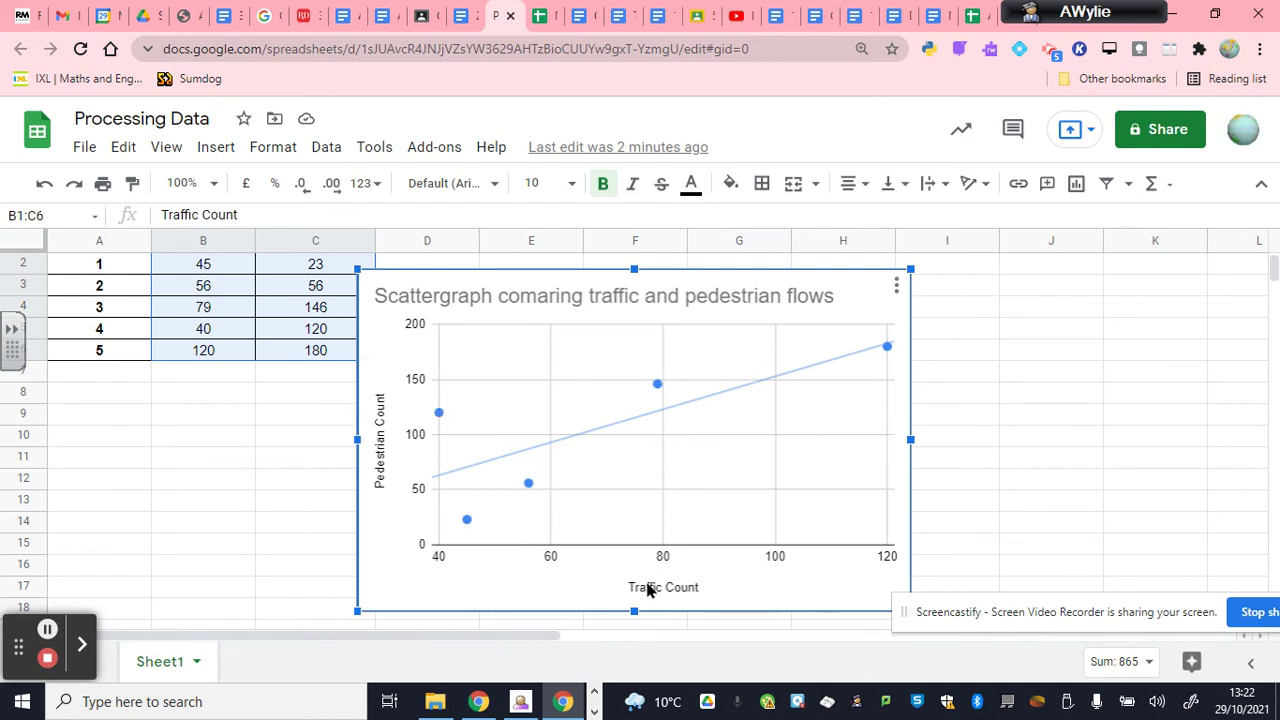
pyautogui.moveTo(438, 420)
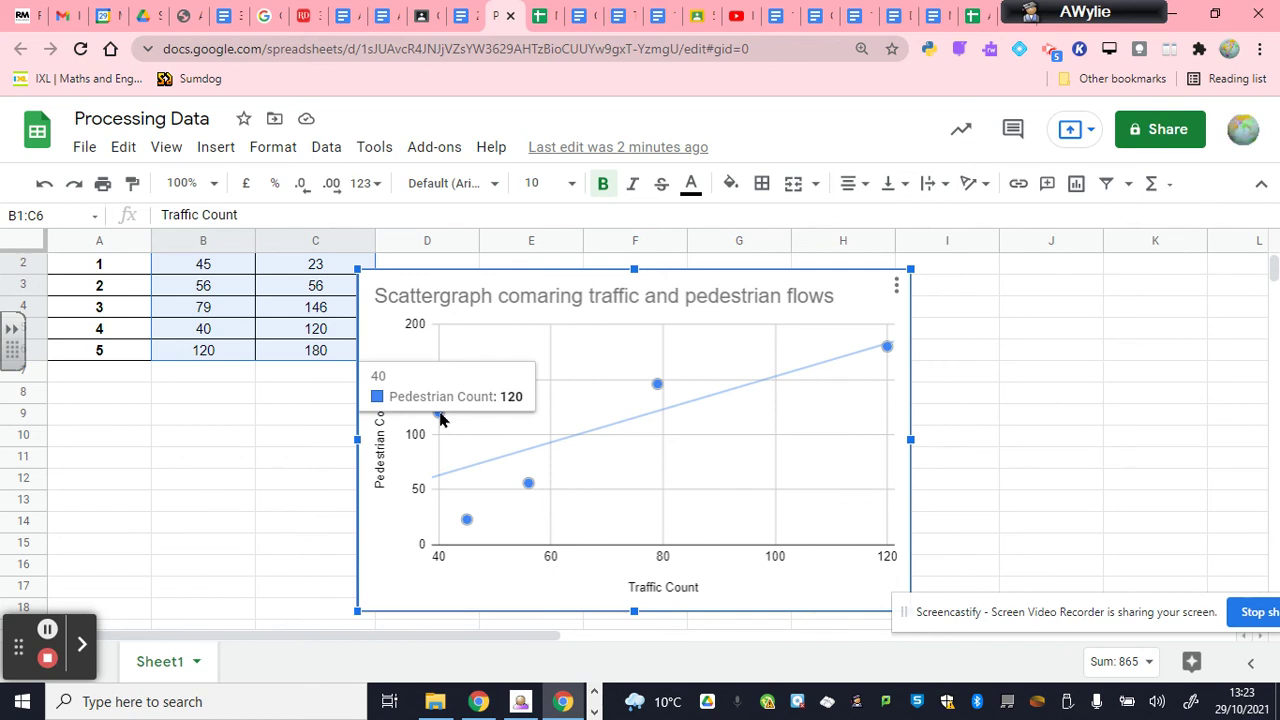
# Change location 4's pedestrian count in C5 to 200 and check the raised chart point.
pyautogui.click(320, 336)
pyautogui.write('200')
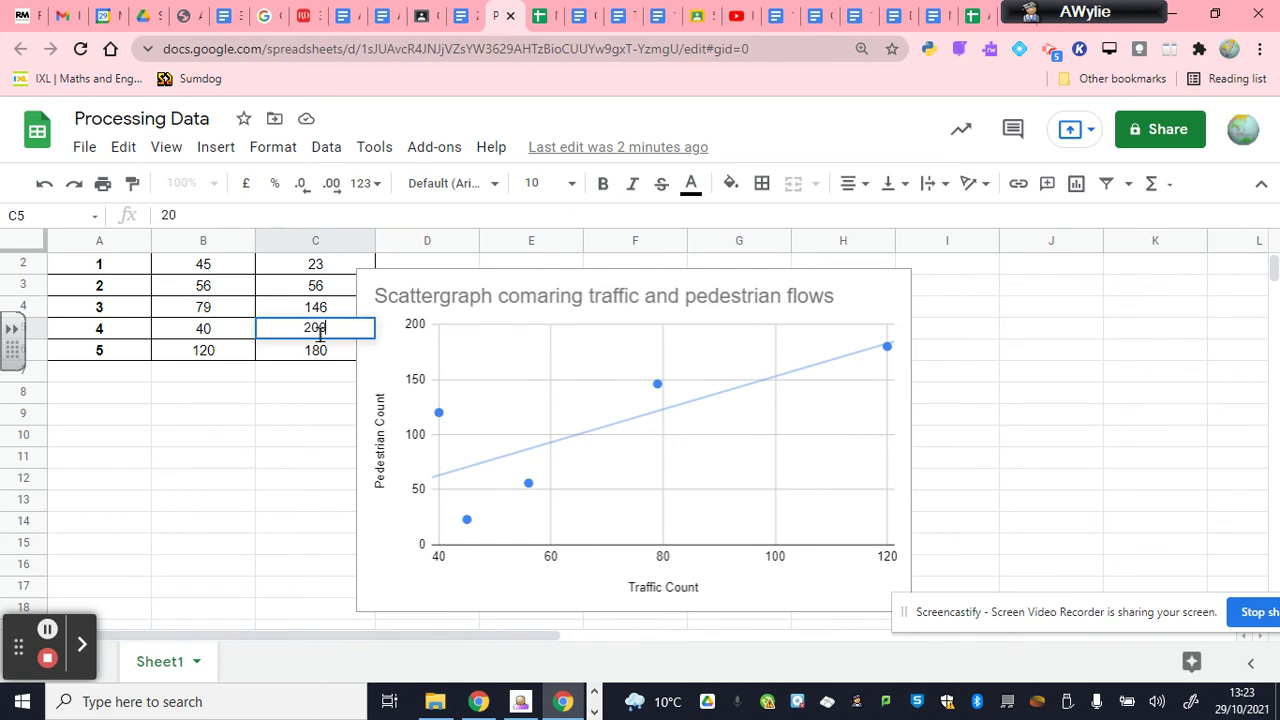
pyautogui.click(305, 440)
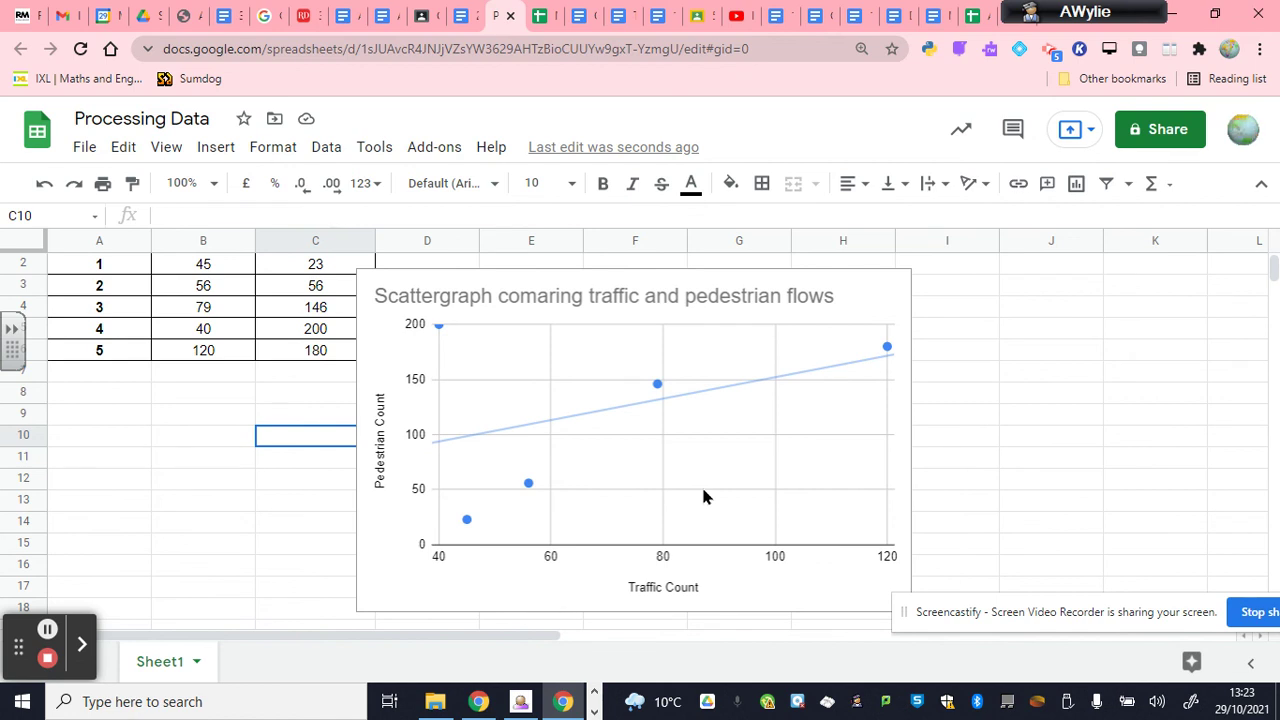
pyautogui.click(440, 328)
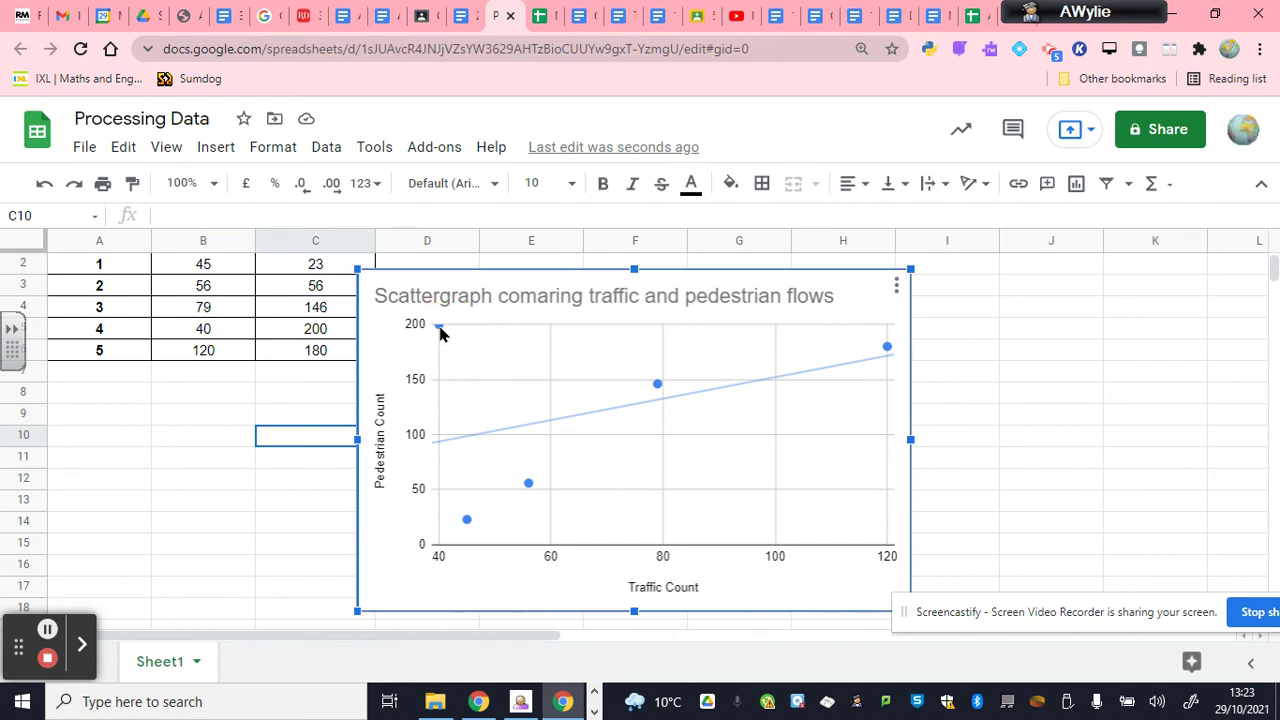
pyautogui.moveTo(442, 331)
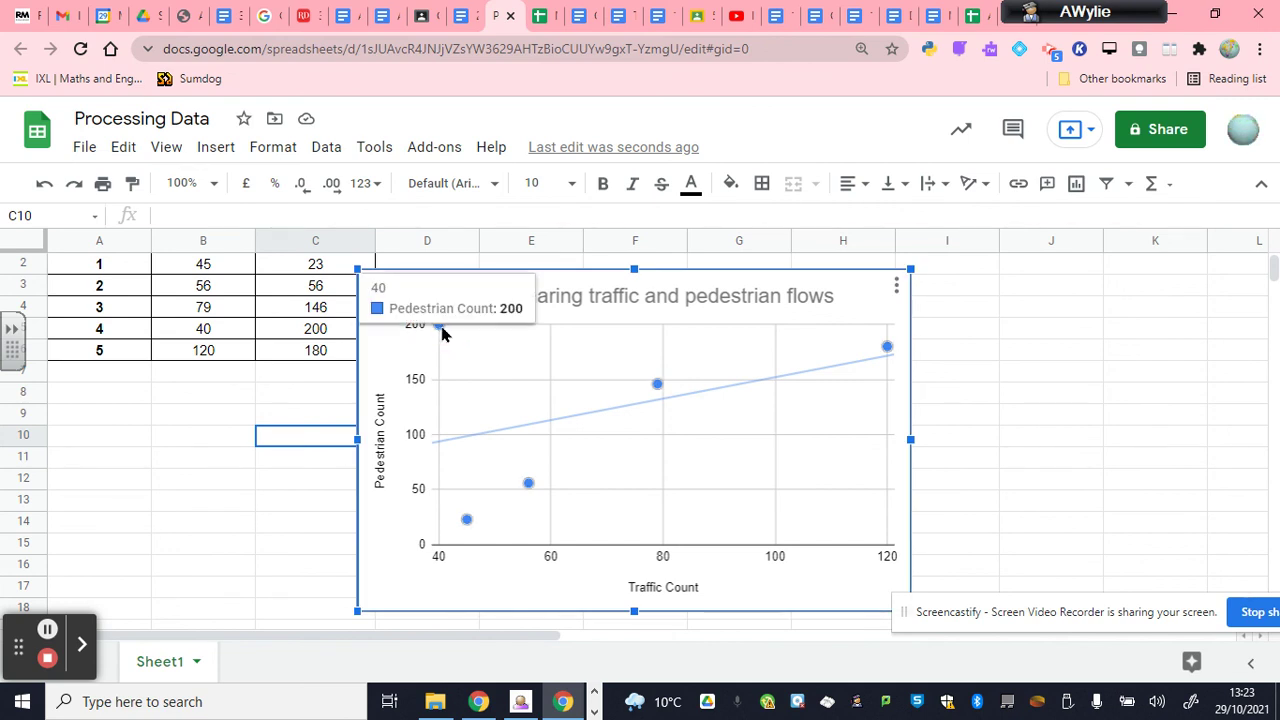